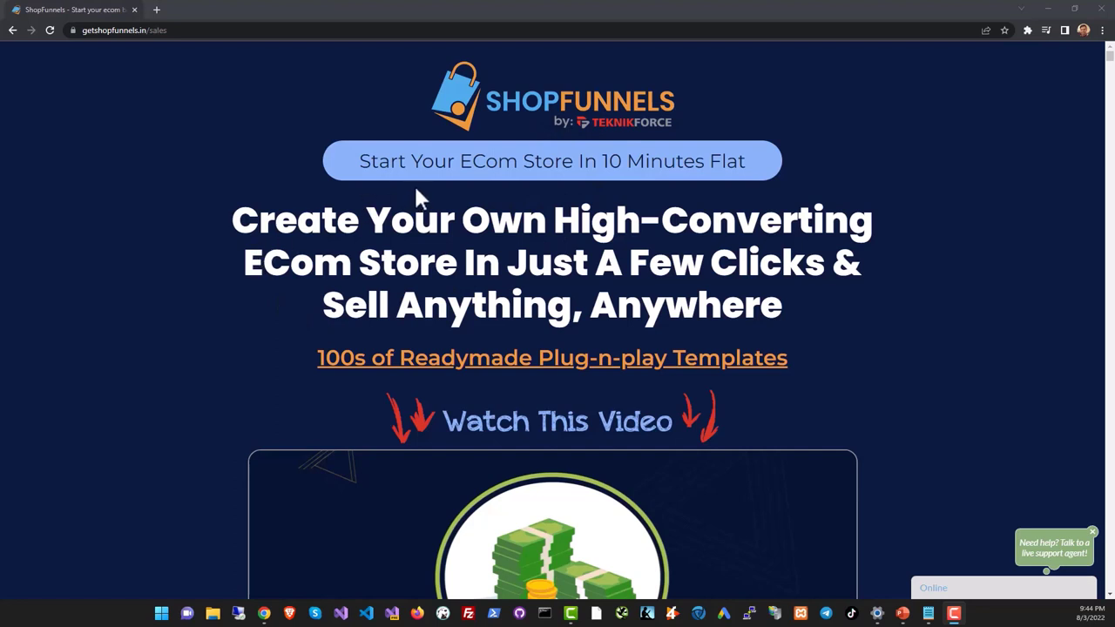
# Highlight the headline phrases 'Just A Few Clicks', 'Anything' and 'Anywhere' in turn.
pyautogui.moveTo(531, 267); pyautogui.dragTo(805, 264)
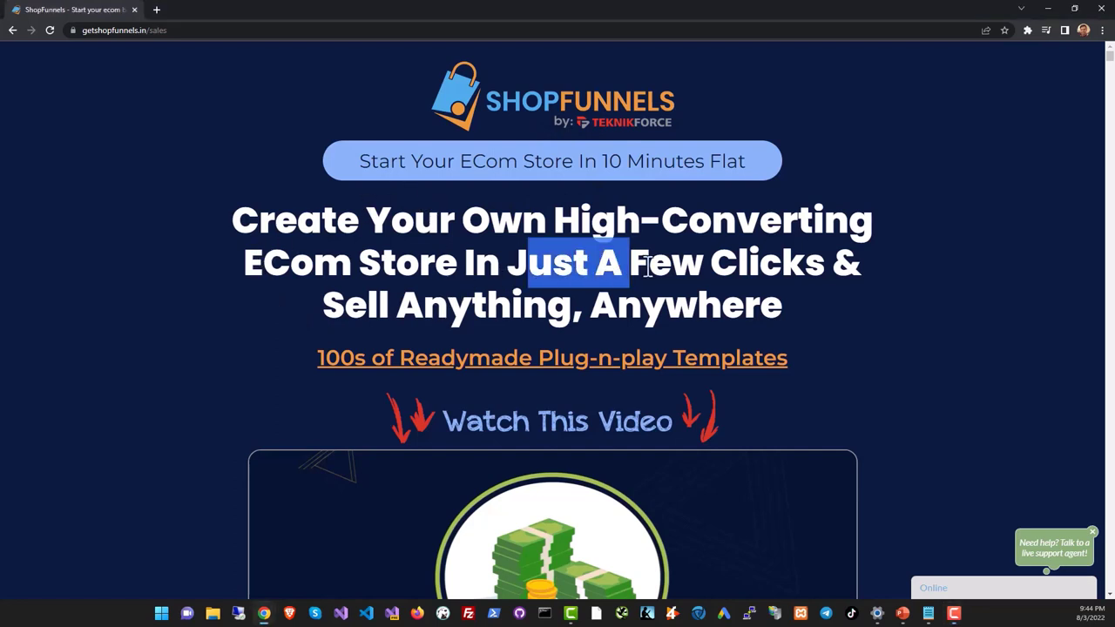
pyautogui.click(806, 264)
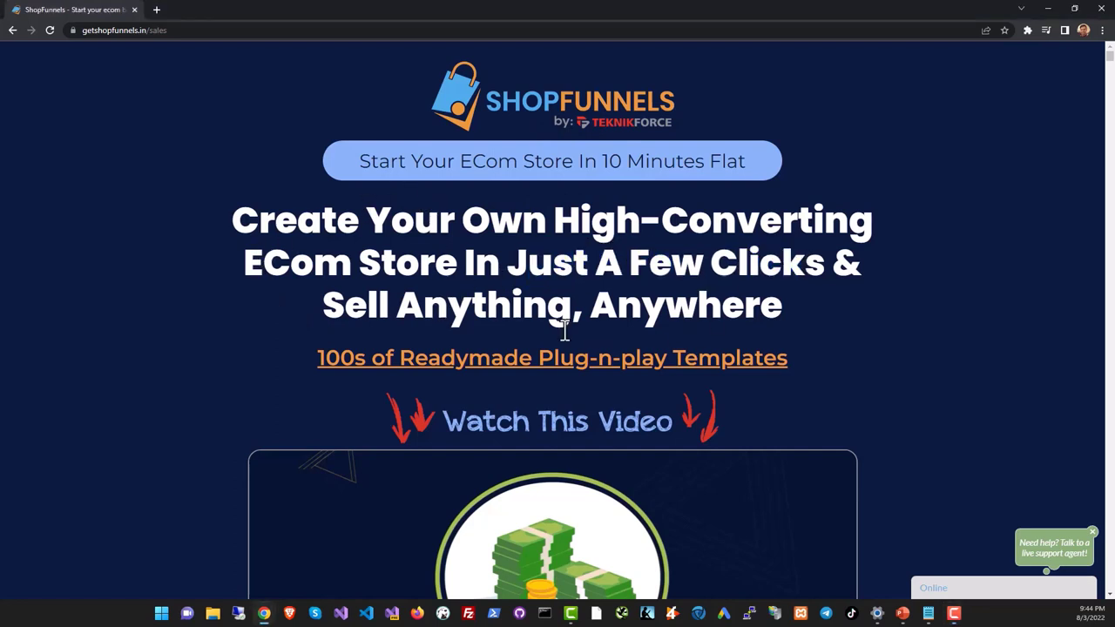
pyautogui.moveTo(372, 307); pyautogui.dragTo(487, 312)
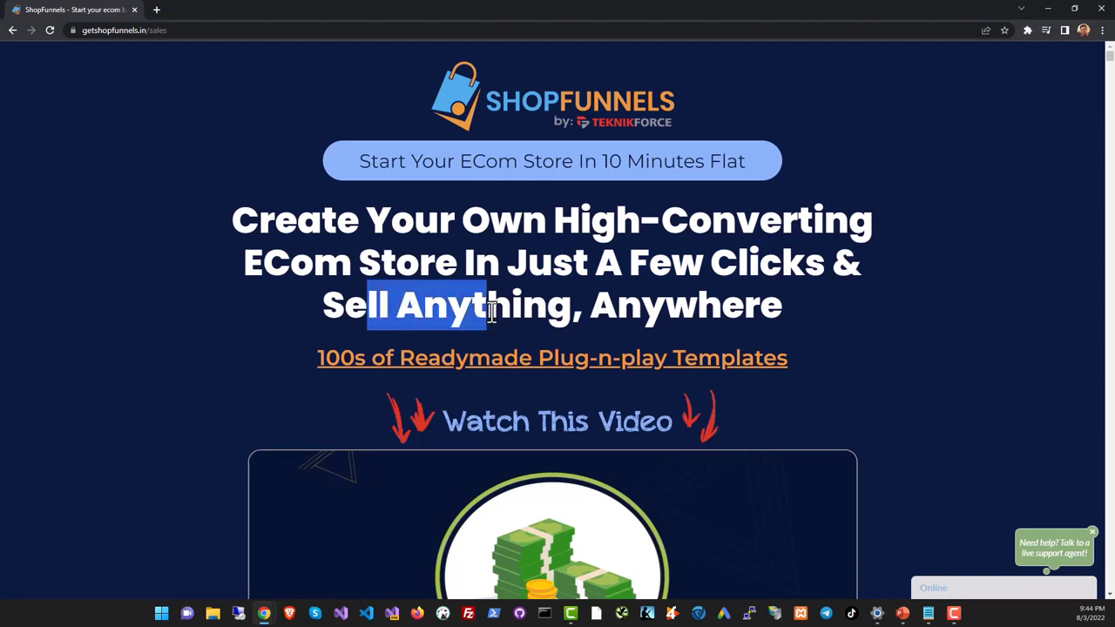
pyautogui.click(492, 313)
pyautogui.moveTo(577, 312); pyautogui.dragTo(760, 313)
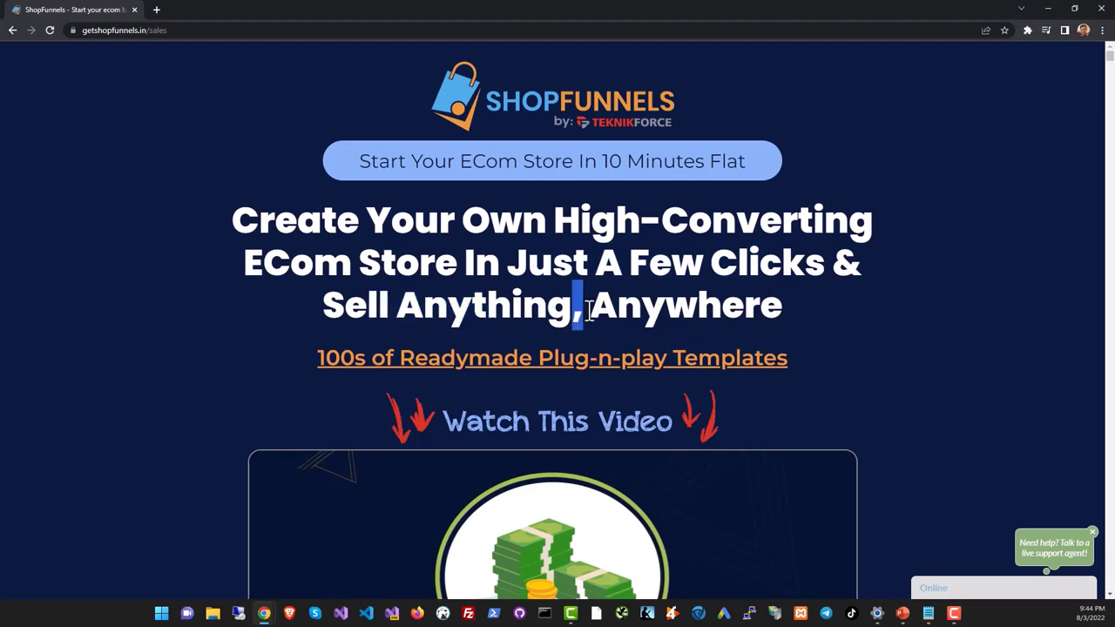
pyautogui.click(712, 329)
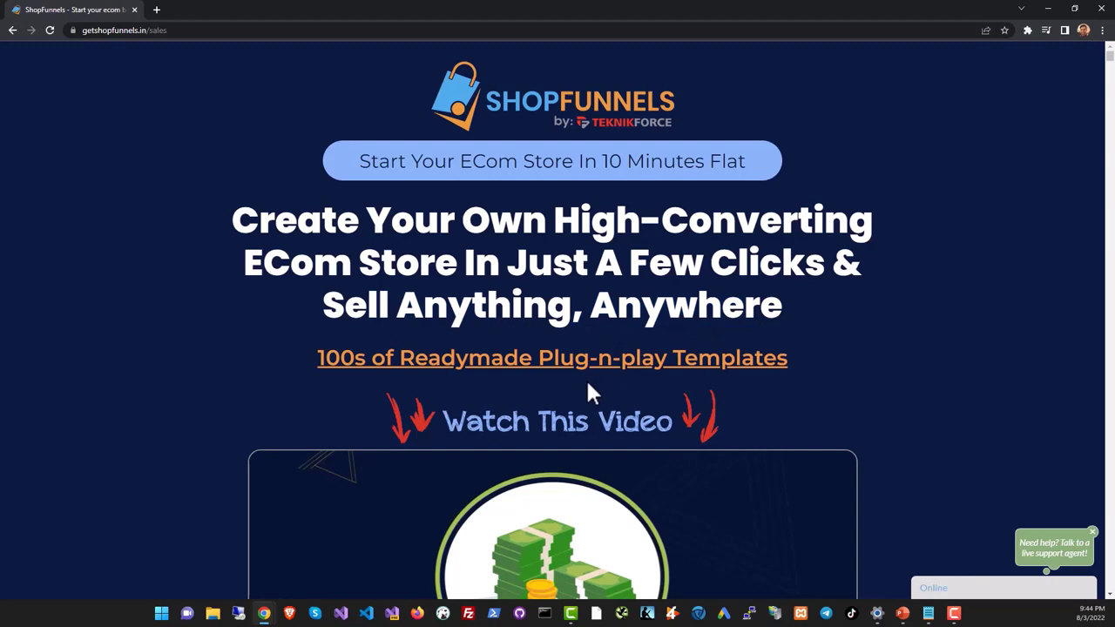
# Read down past the video and feature icons, highlighting the Cart Reminders feature.
pyautogui.scroll(-1, 585, 392)
pyautogui.scroll(-1, 585, 392)
pyautogui.scroll(-1, 585, 392)
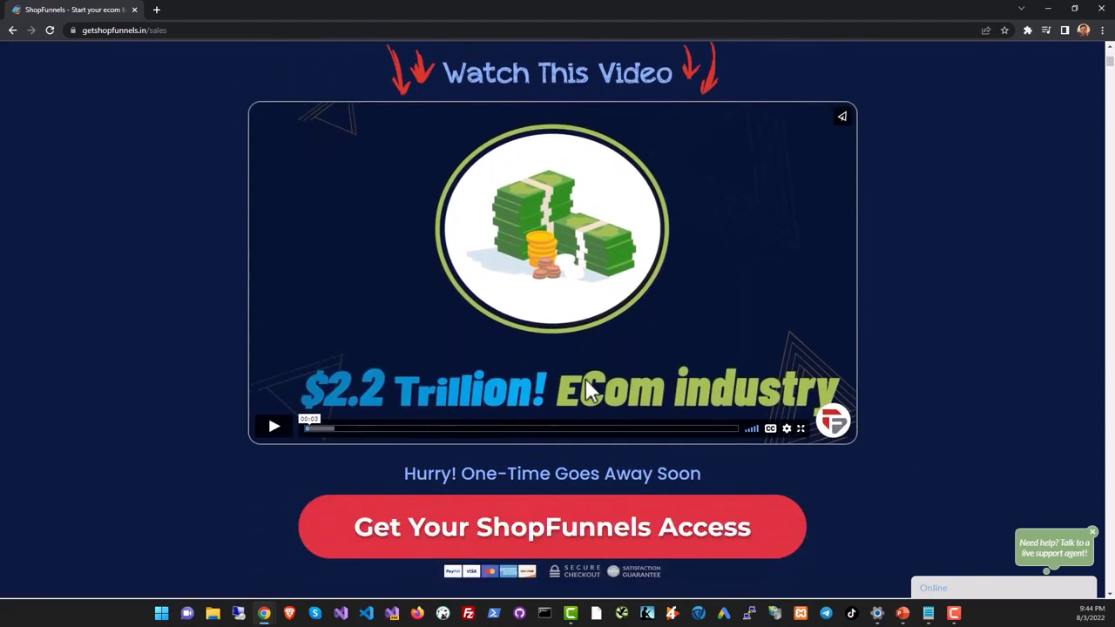
pyautogui.scroll(-1, 585, 389)
pyautogui.scroll(-1, 585, 389)
pyautogui.scroll(-1, 585, 389)
pyautogui.scroll(-2, 585, 389)
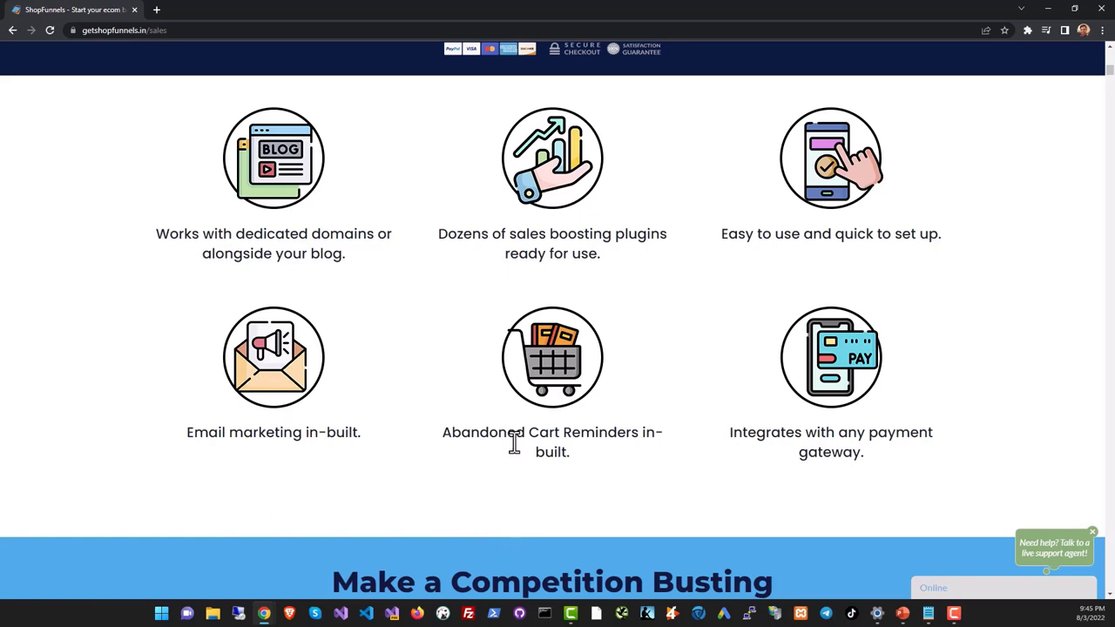
pyautogui.moveTo(523, 432); pyautogui.dragTo(591, 454)
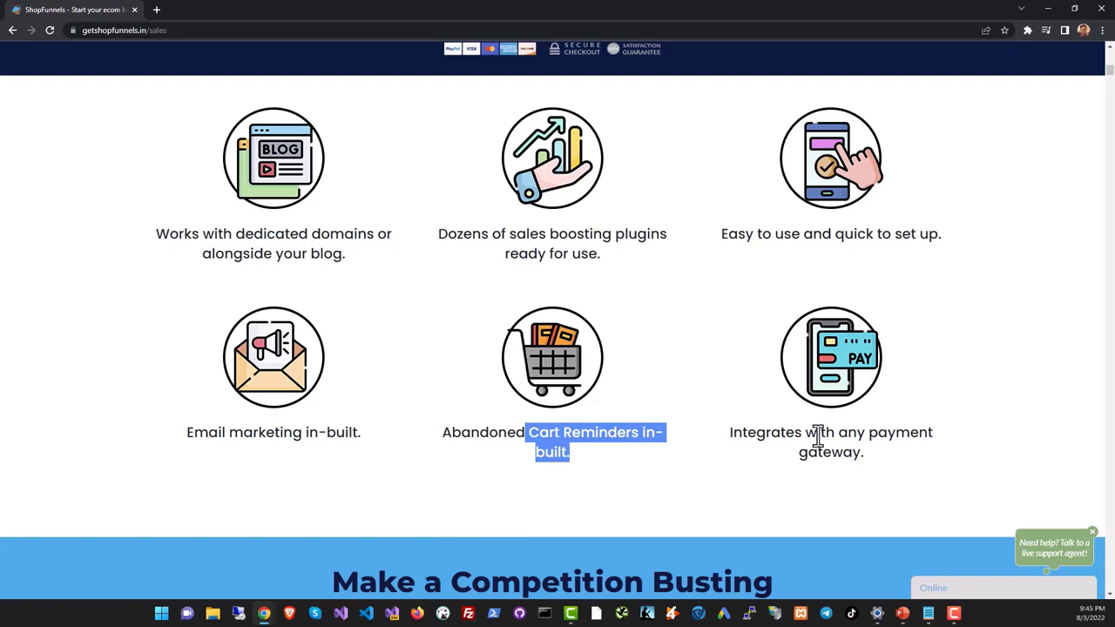
pyautogui.scroll(-2, 493, 365)
pyautogui.scroll(-1, 493, 365)
pyautogui.scroll(-4, 493, 366)
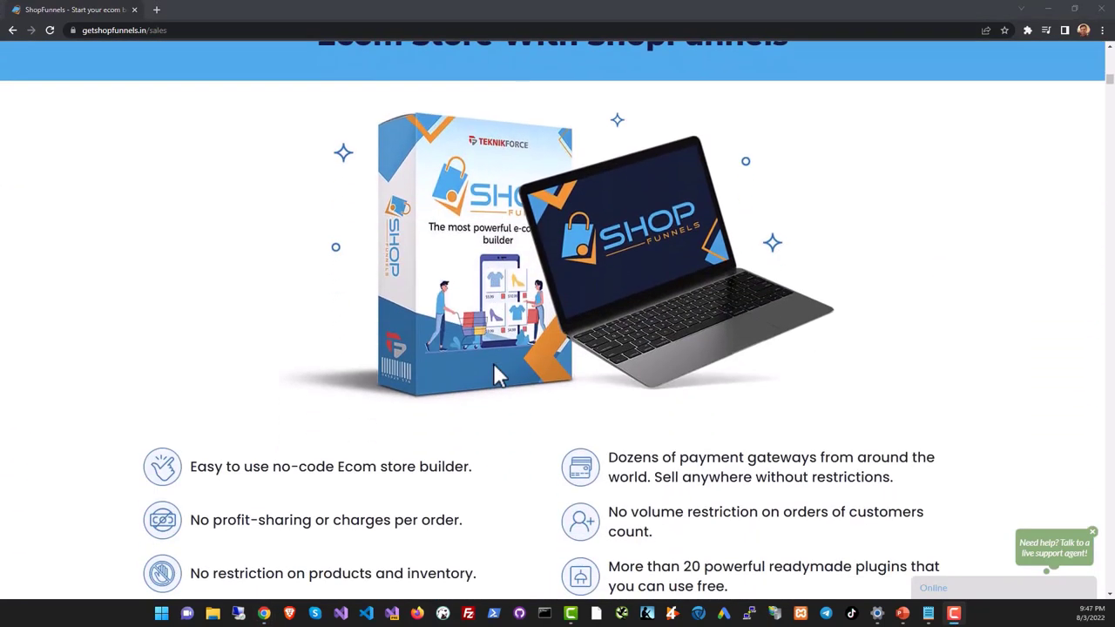
pyautogui.scroll(1, 493, 362)
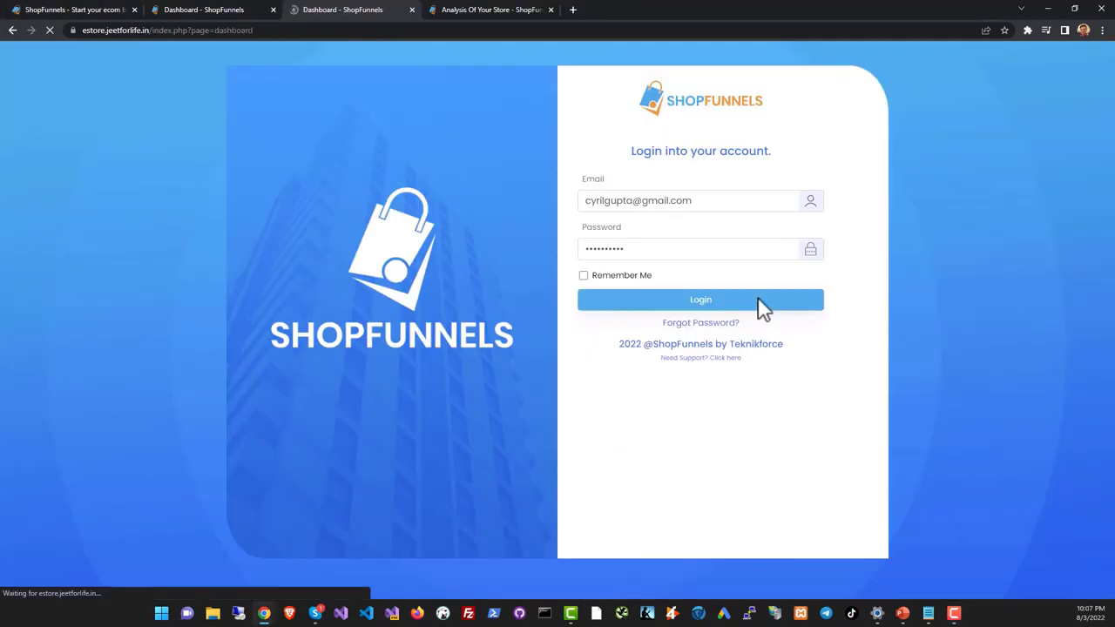
# Glance over the dashboard and briefly show the Select store list of stores.
pyautogui.scroll(-1, 557, 340)
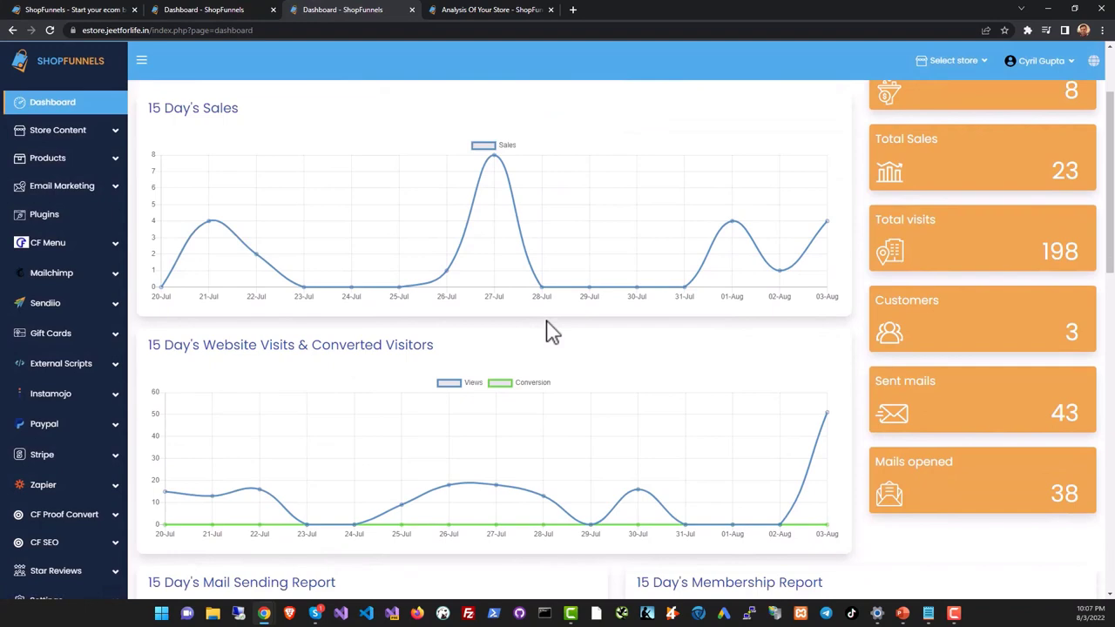
pyautogui.scroll(-2, 547, 330)
pyautogui.scroll(2, 766, 348)
pyautogui.scroll(2, 854, 356)
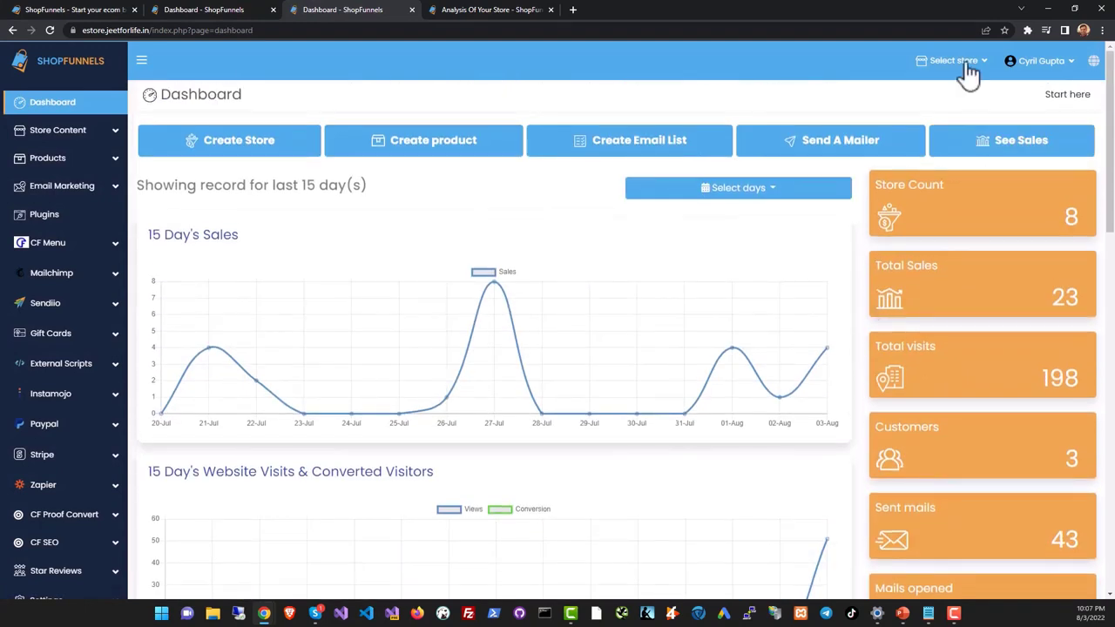
pyautogui.click(962, 65)
pyautogui.scroll(-3, 938, 205)
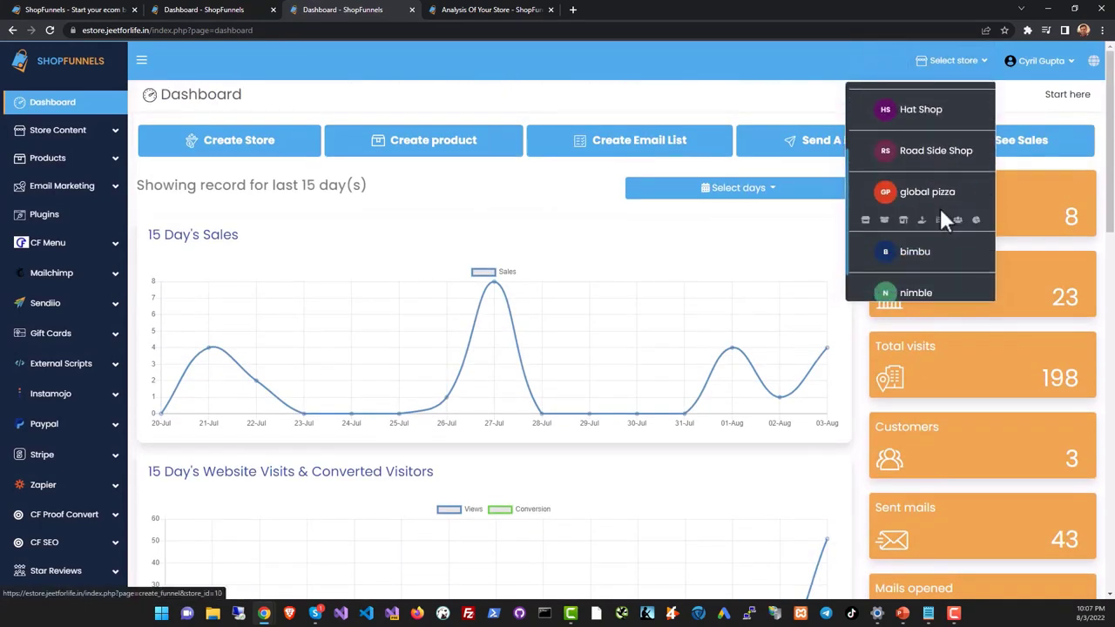
pyautogui.scroll(-1, 939, 210)
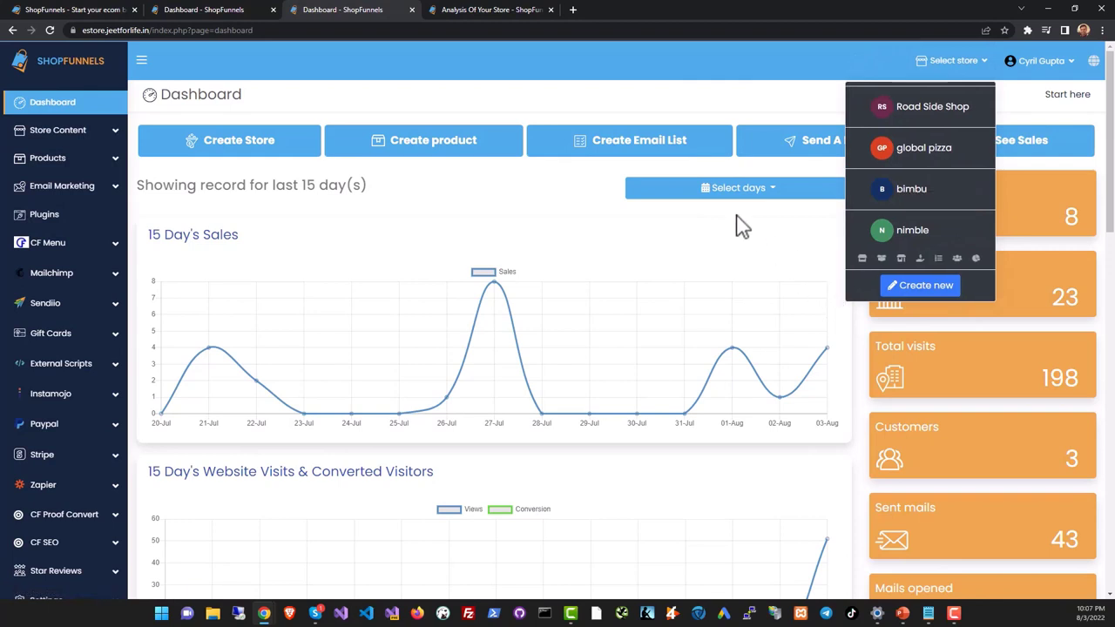
pyautogui.click(701, 287)
# Review the 15-day sales, visits and mail charts, returning to the dashboard top.
pyautogui.scroll(-1, 694, 296)
pyautogui.scroll(-1, 689, 302)
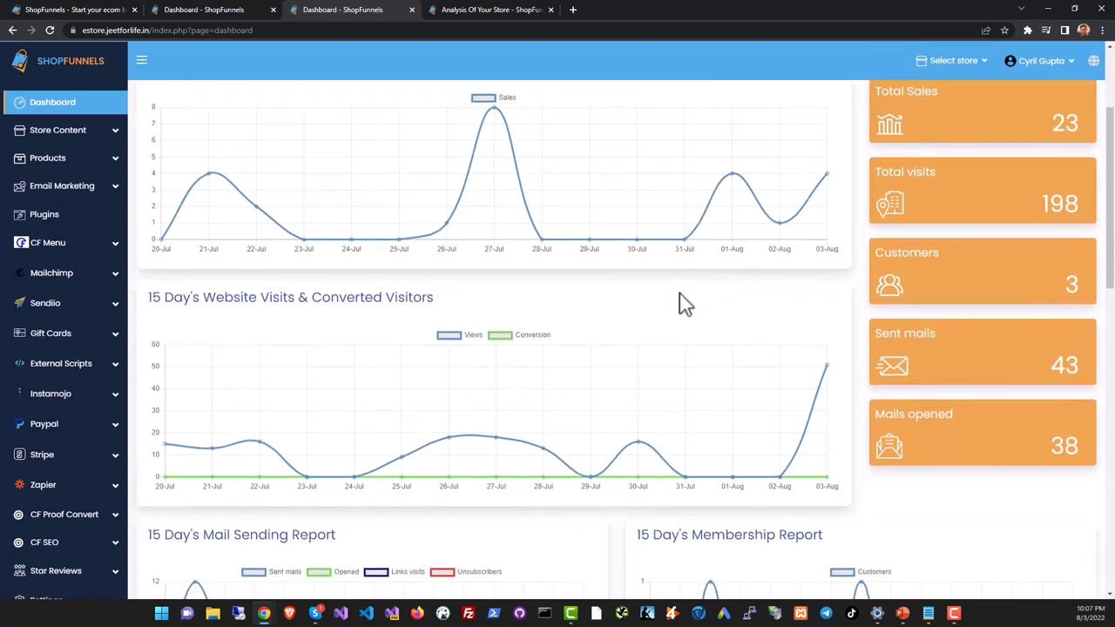
pyautogui.scroll(2, 380, 309)
pyautogui.scroll(-2, 381, 304)
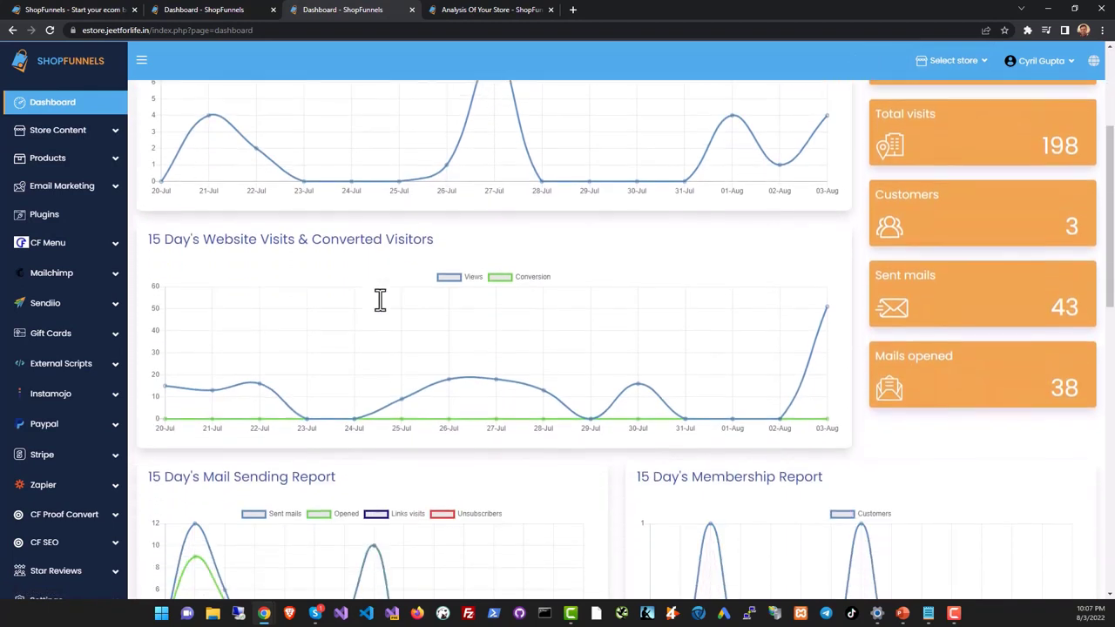
pyautogui.scroll(-1, 380, 299)
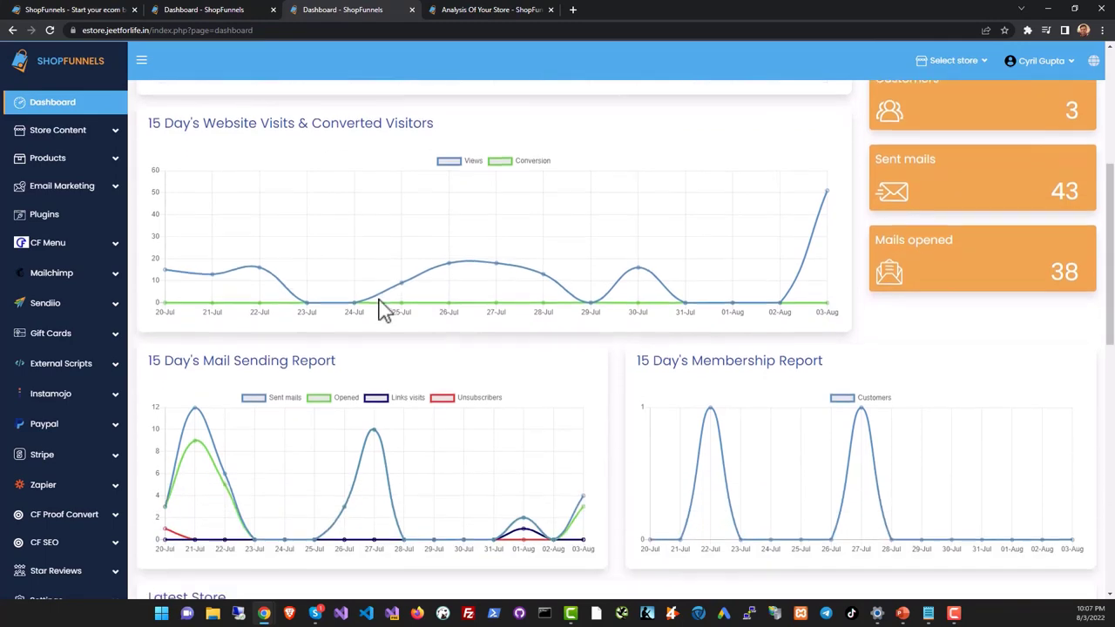
pyautogui.scroll(-1, 380, 310)
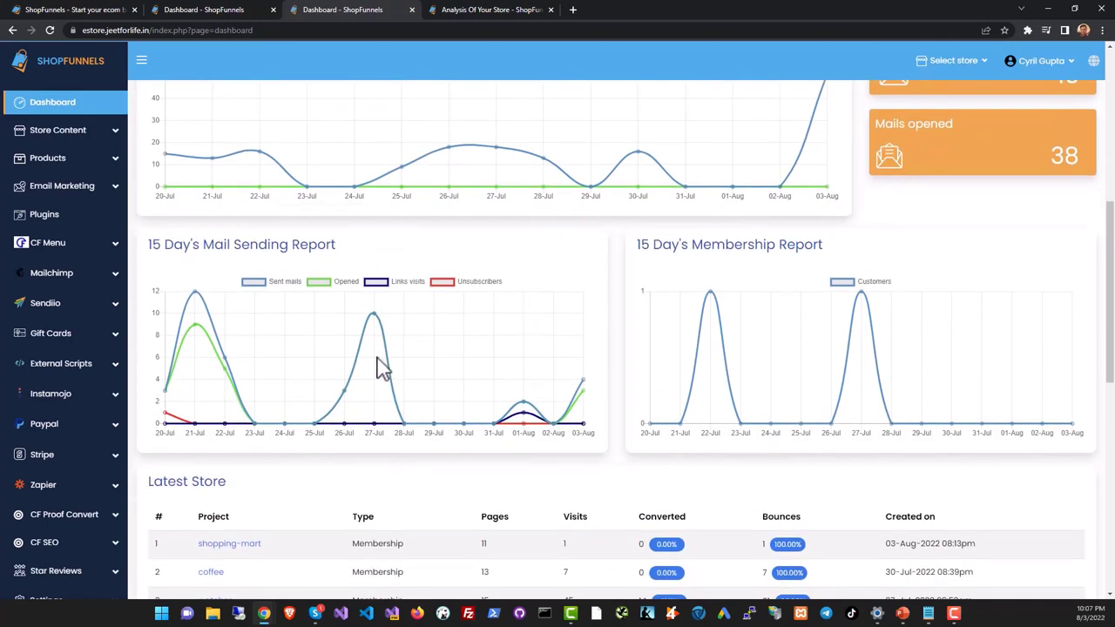
pyautogui.scroll(-1, 381, 365)
pyautogui.scroll(3, 196, 353)
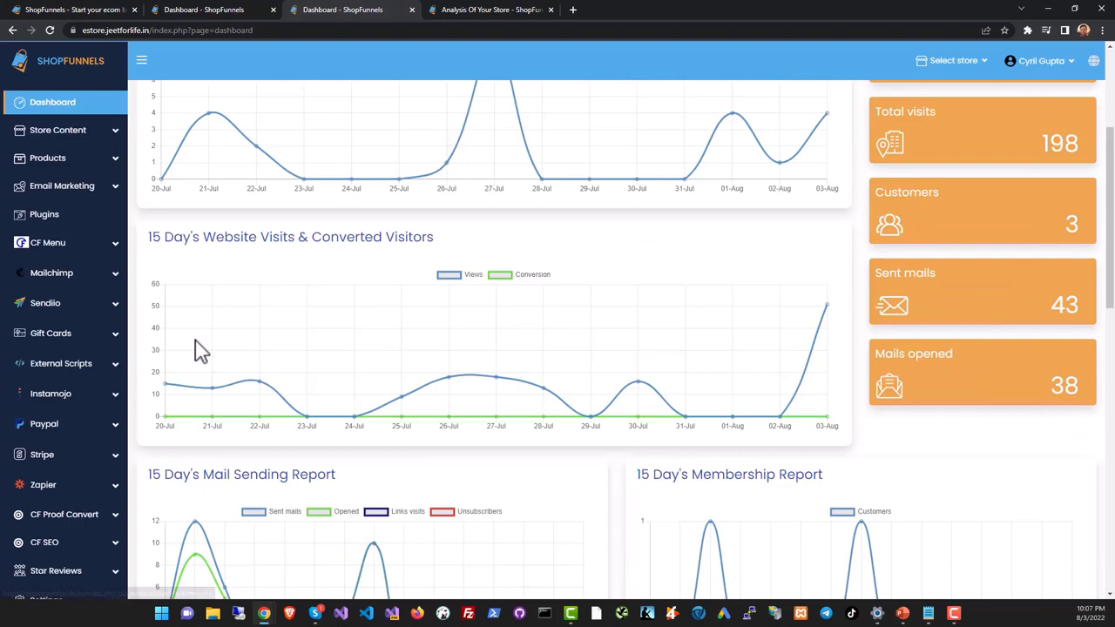
pyautogui.scroll(2, 199, 350)
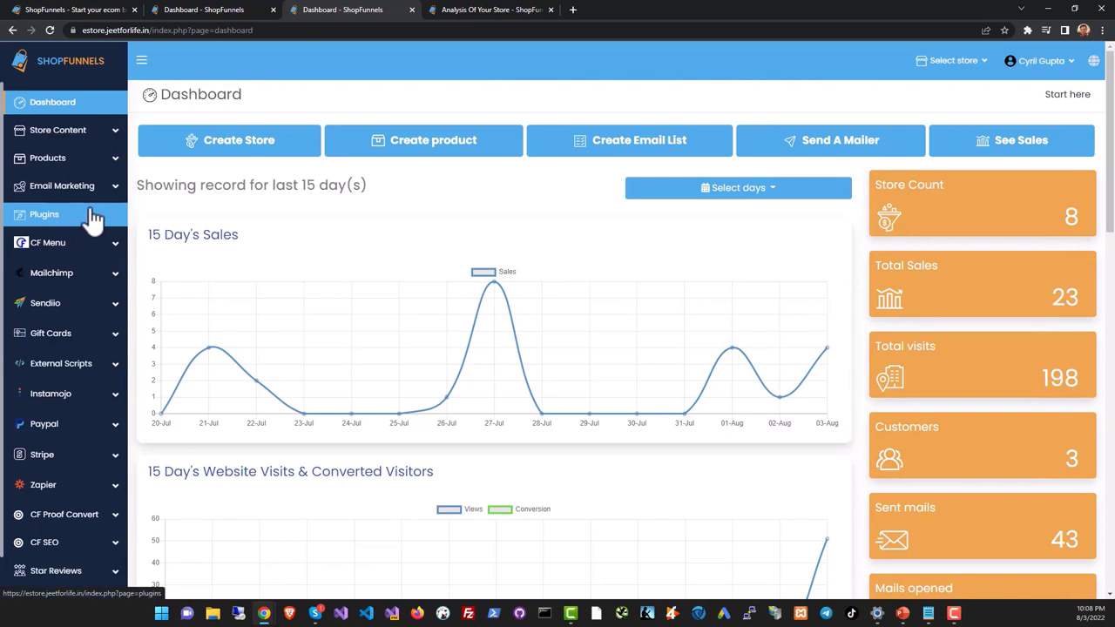
# Expand Store Content, Products and Email Marketing in the sidebar, then scroll through all modules.
pyautogui.click(103, 130)
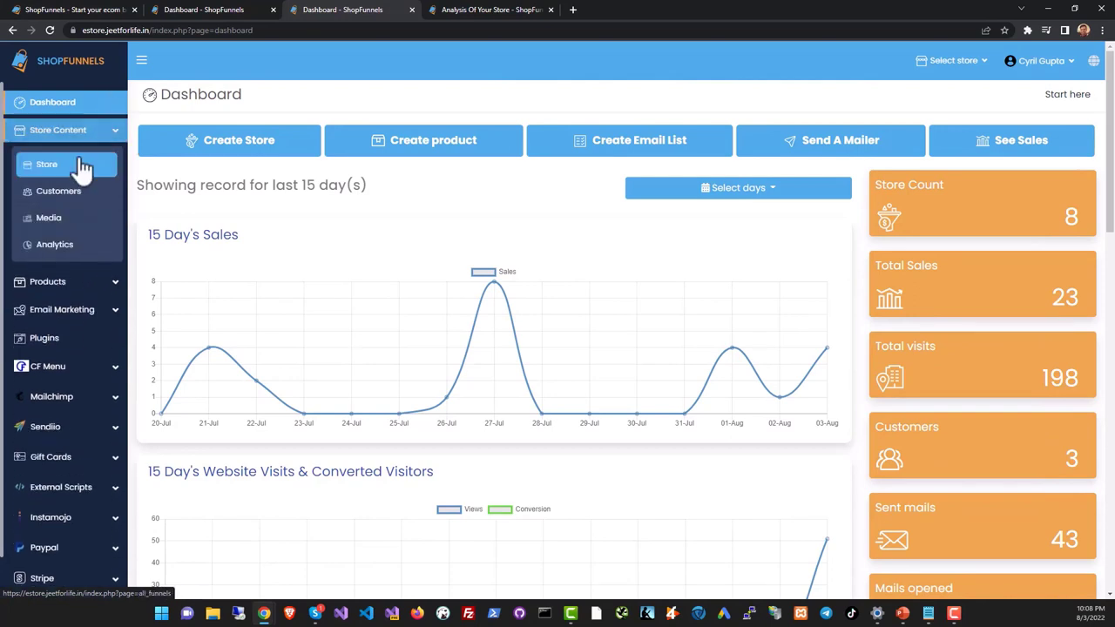
pyautogui.click(93, 284)
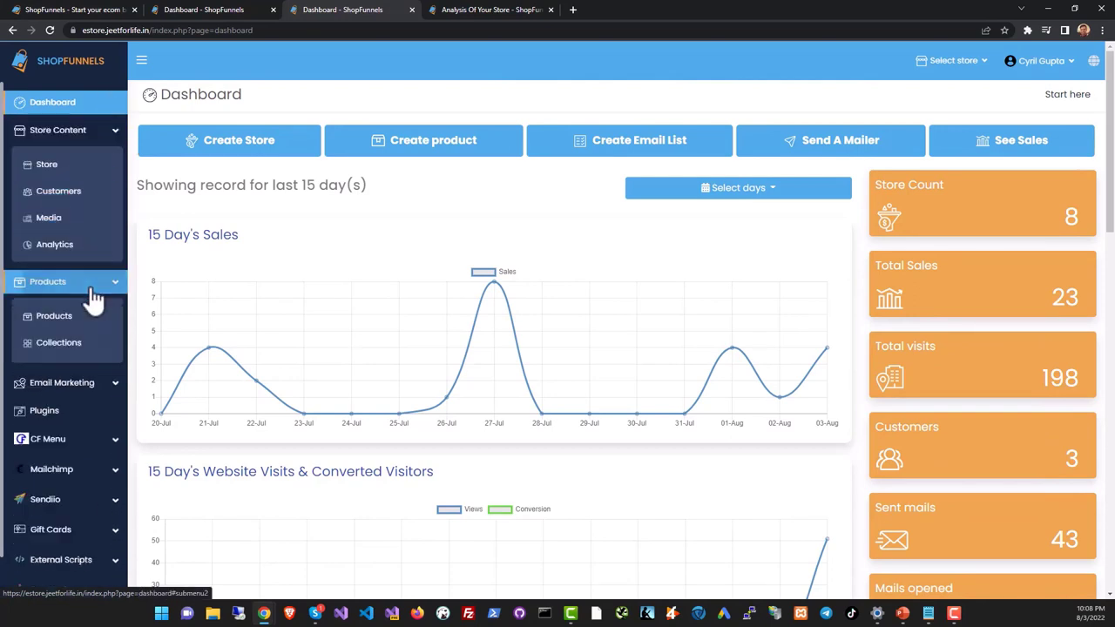
pyautogui.scroll(-1, 88, 313)
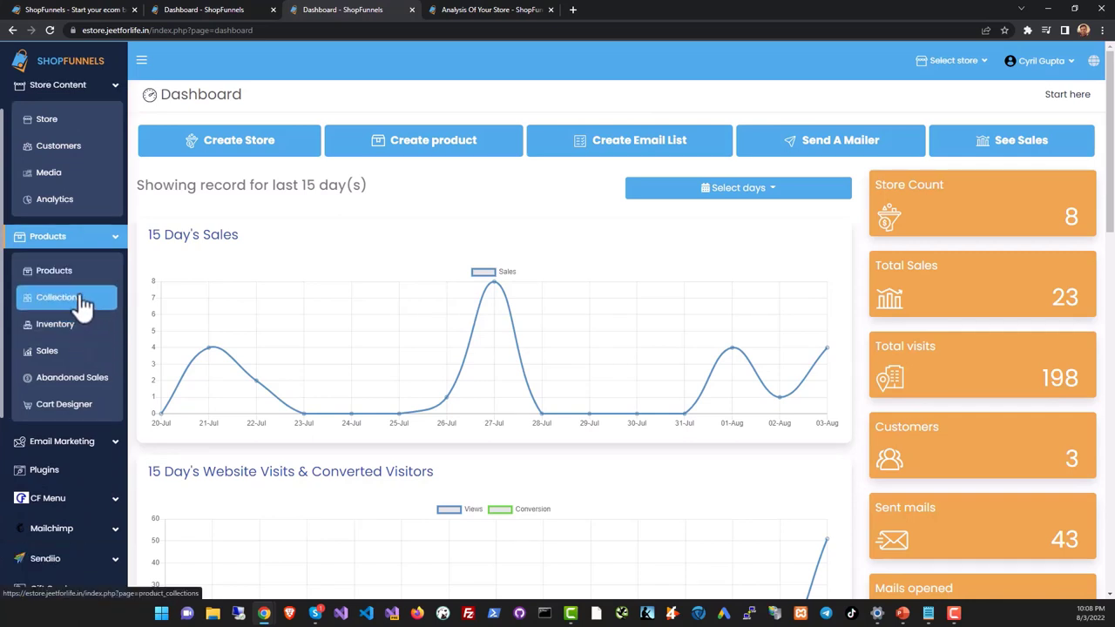
pyautogui.scroll(-1, 87, 383)
pyautogui.scroll(-1, 87, 366)
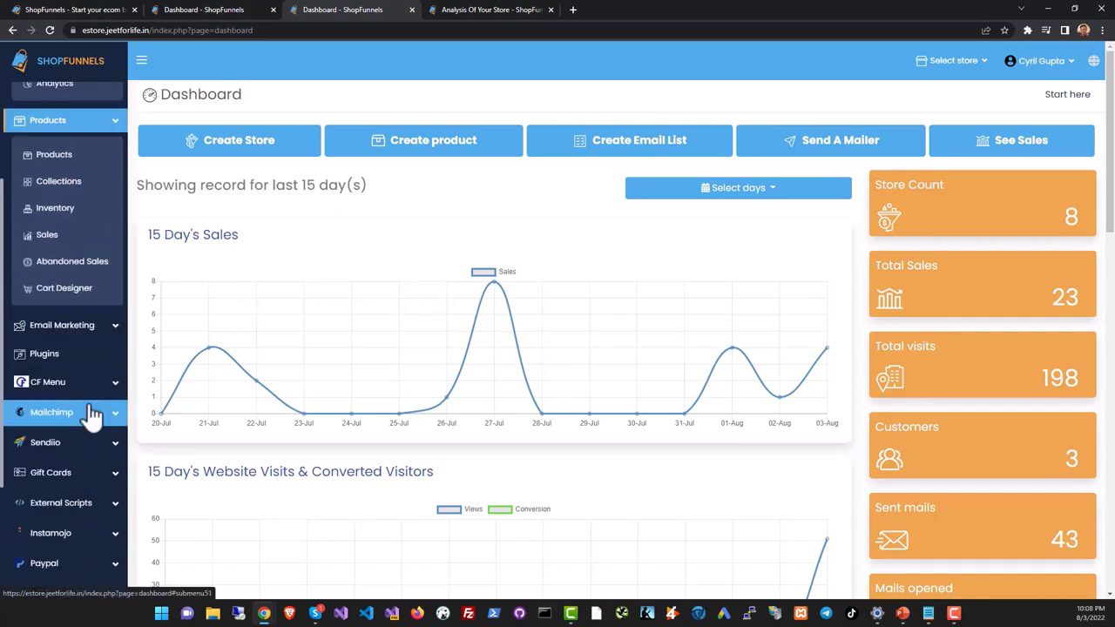
pyautogui.click(91, 336)
pyautogui.scroll(-1, 94, 365)
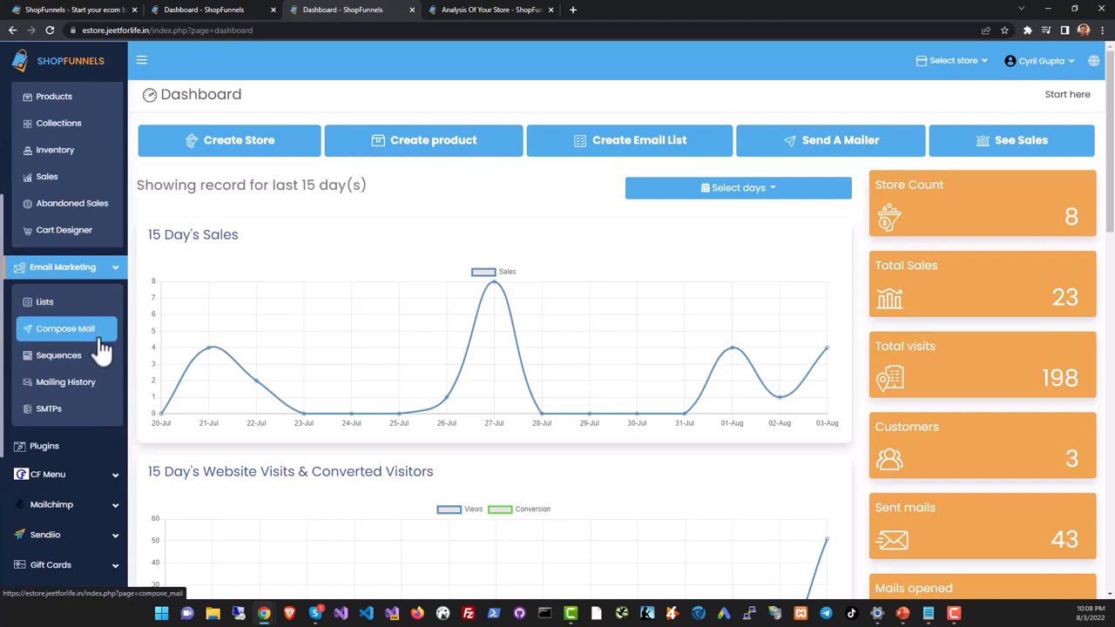
pyautogui.scroll(-1, 99, 400)
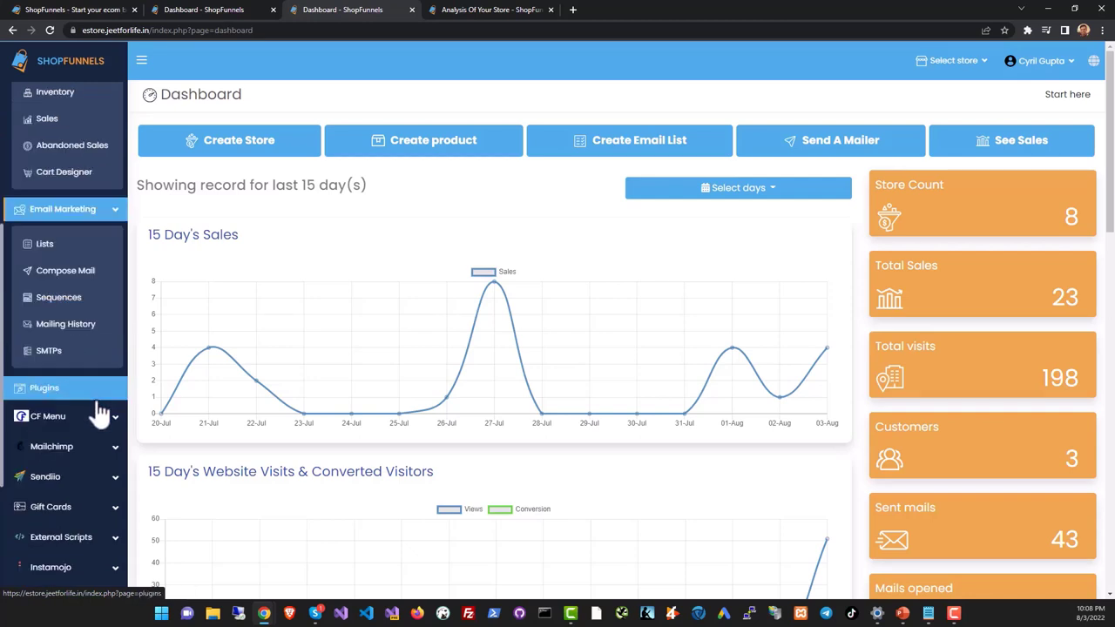
pyautogui.scroll(-2, 97, 416)
pyautogui.scroll(-1, 79, 320)
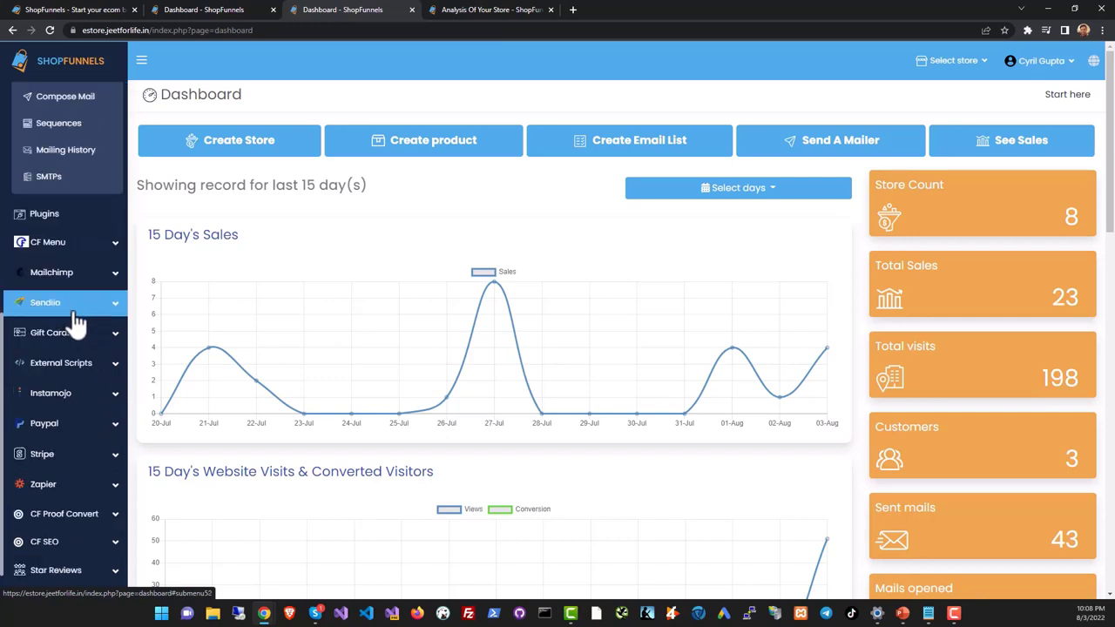
pyautogui.scroll(-1, 77, 323)
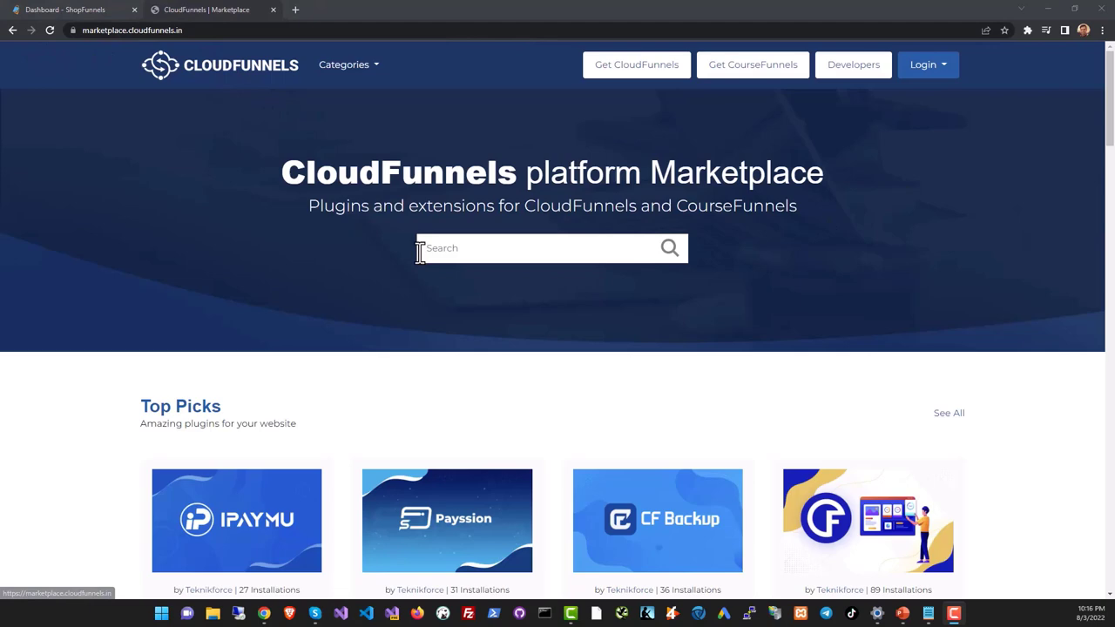
# Browse the marketplace home page from Top Picks down to the New plugin listings.
pyautogui.scroll(-2, 331, 249)
pyautogui.scroll(-1, 335, 255)
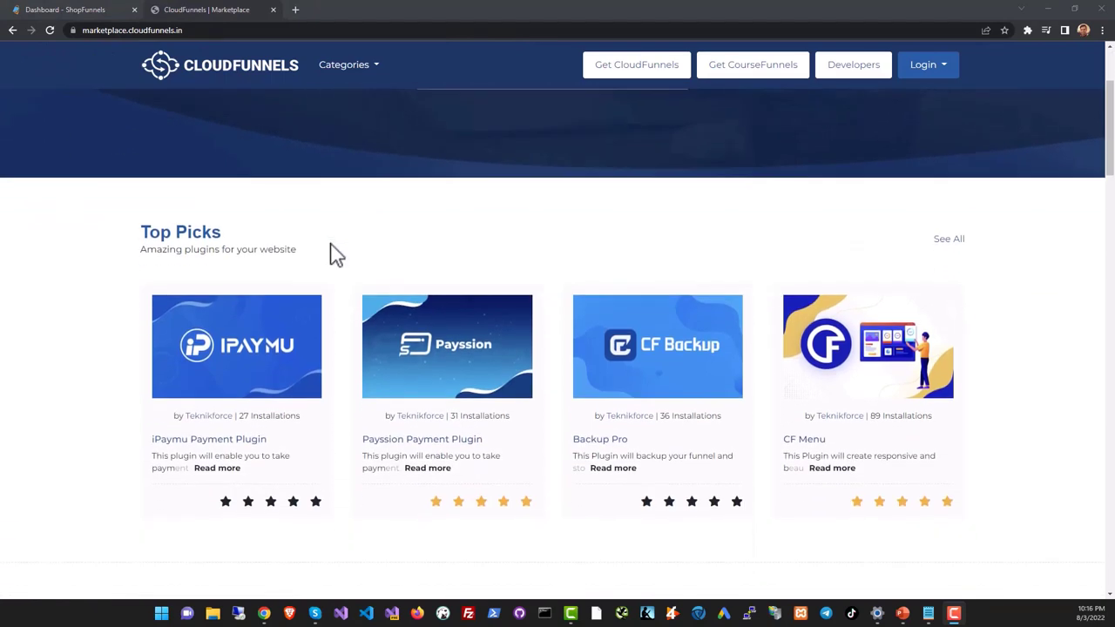
pyautogui.scroll(-2, 335, 254)
pyautogui.scroll(-1, 428, 268)
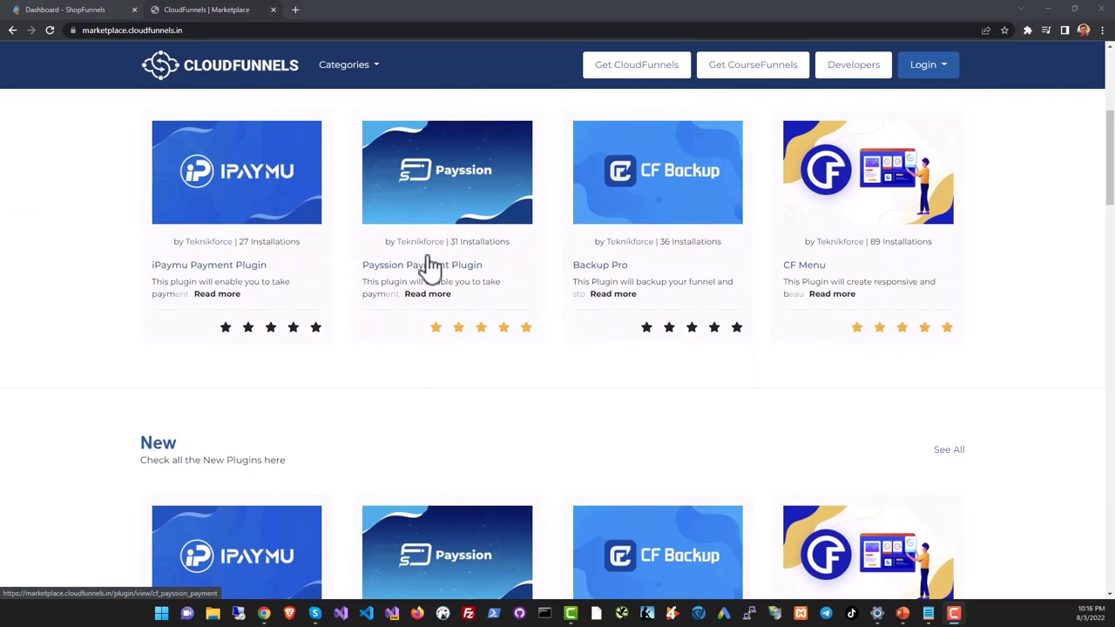
pyautogui.scroll(-1, 427, 261)
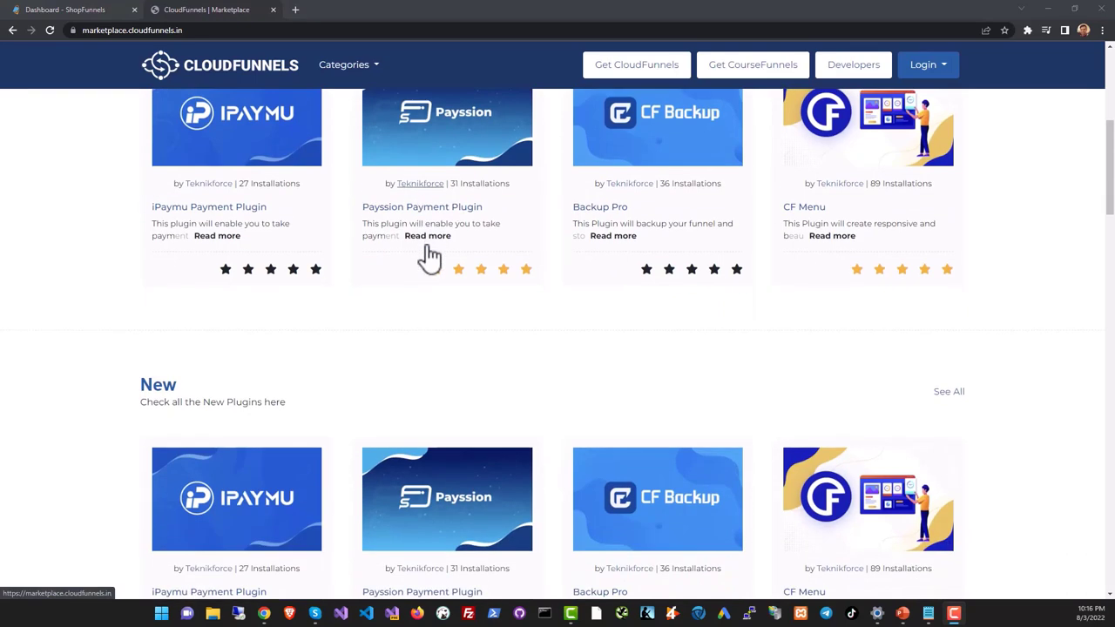
pyautogui.scroll(-1, 422, 258)
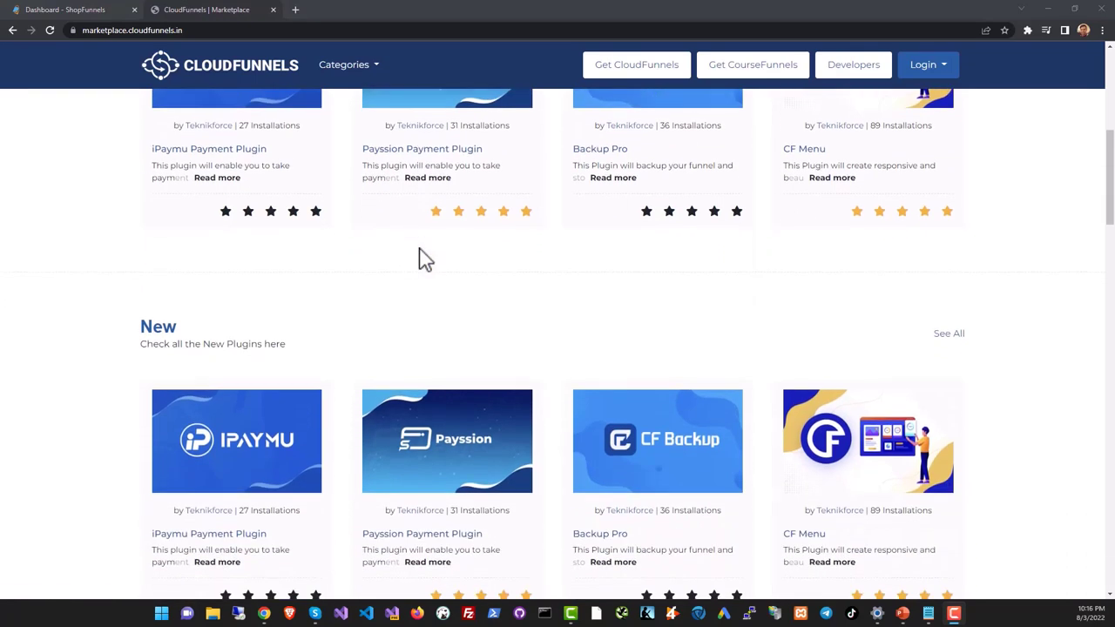
pyautogui.scroll(-1, 400, 254)
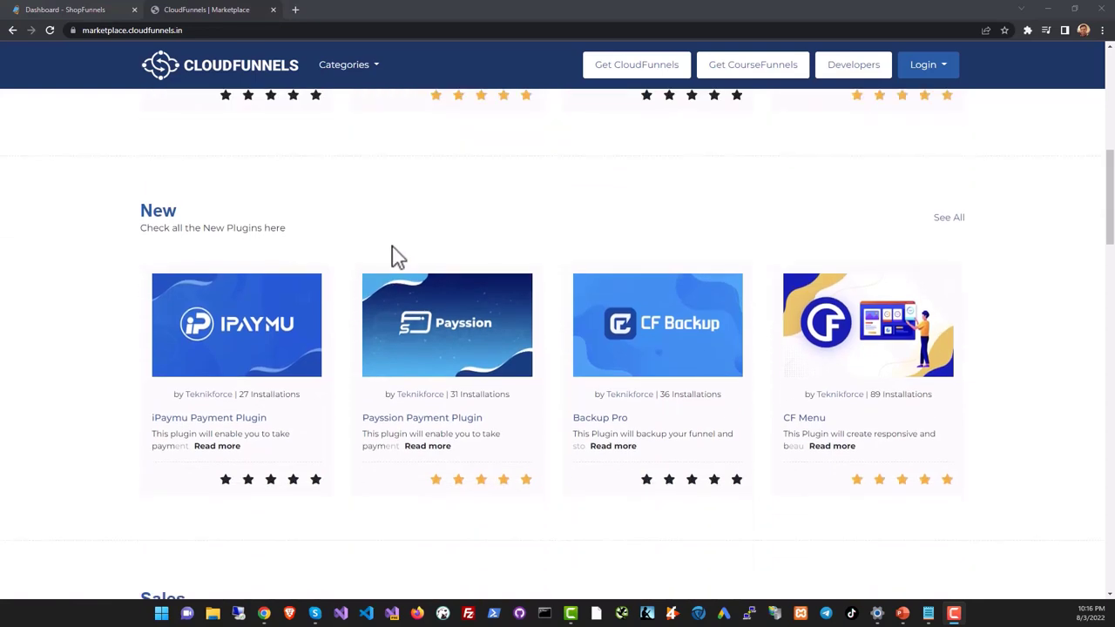
pyautogui.scroll(-1, 394, 256)
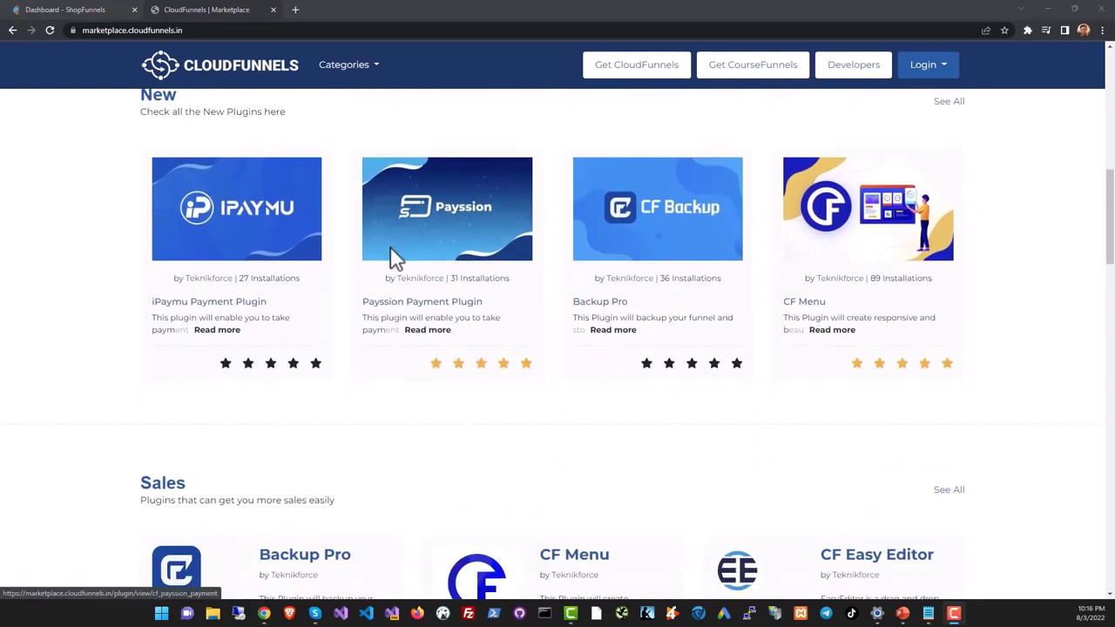
pyautogui.scroll(-1, 427, 229)
pyautogui.scroll(2, 381, 99)
pyautogui.click(361, 67)
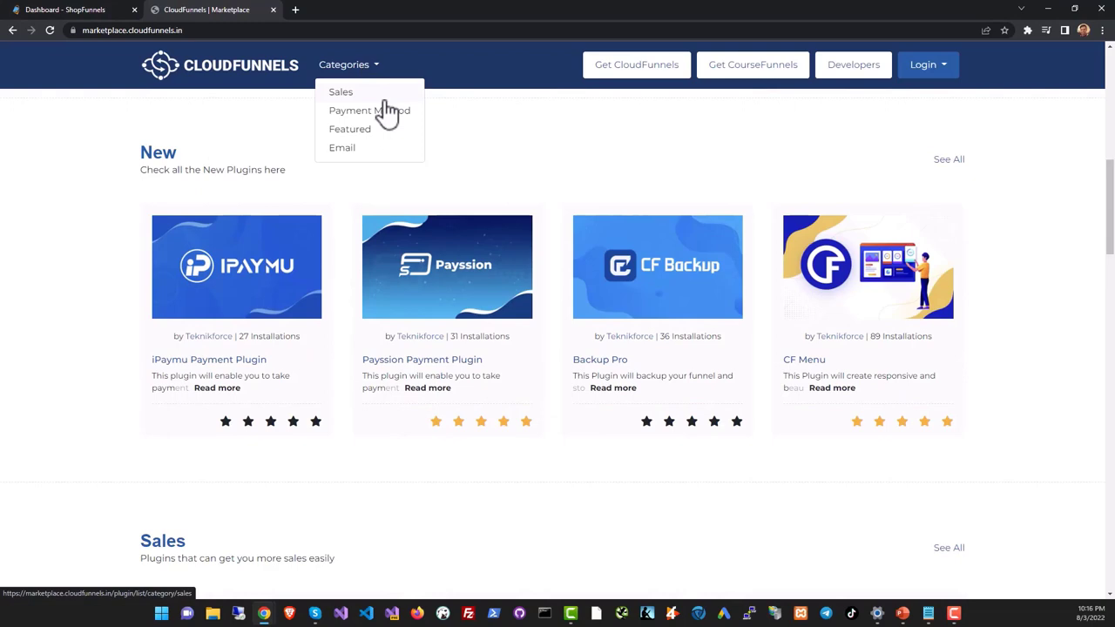
pyautogui.click(388, 117)
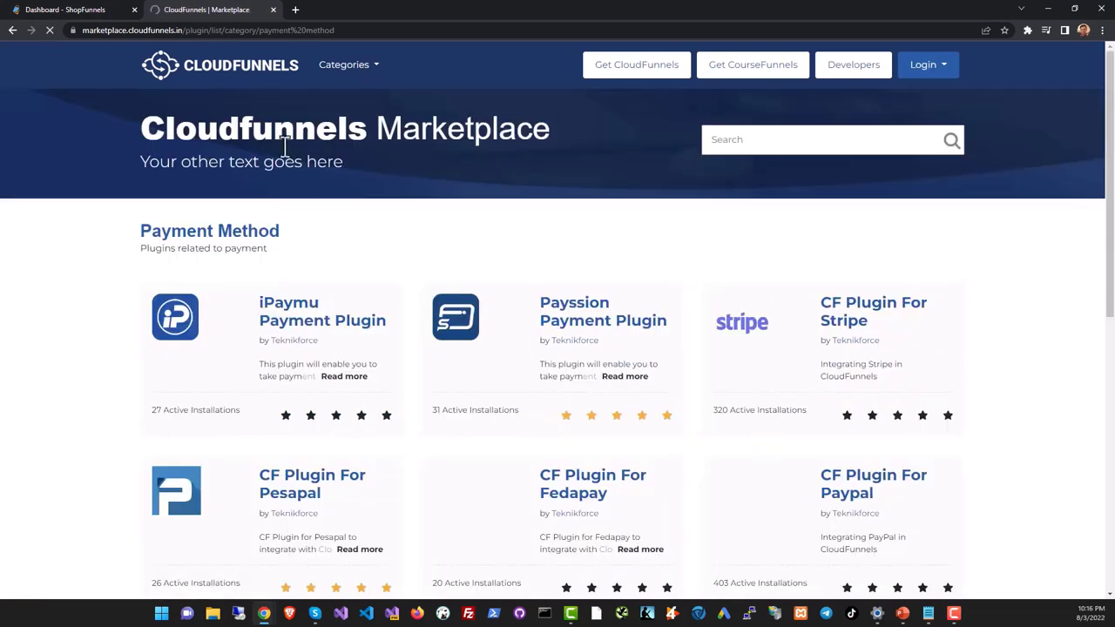
pyautogui.scroll(-3, 366, 274)
pyautogui.scroll(-3, 365, 274)
pyautogui.scroll(4, 366, 278)
pyautogui.scroll(-1, 366, 278)
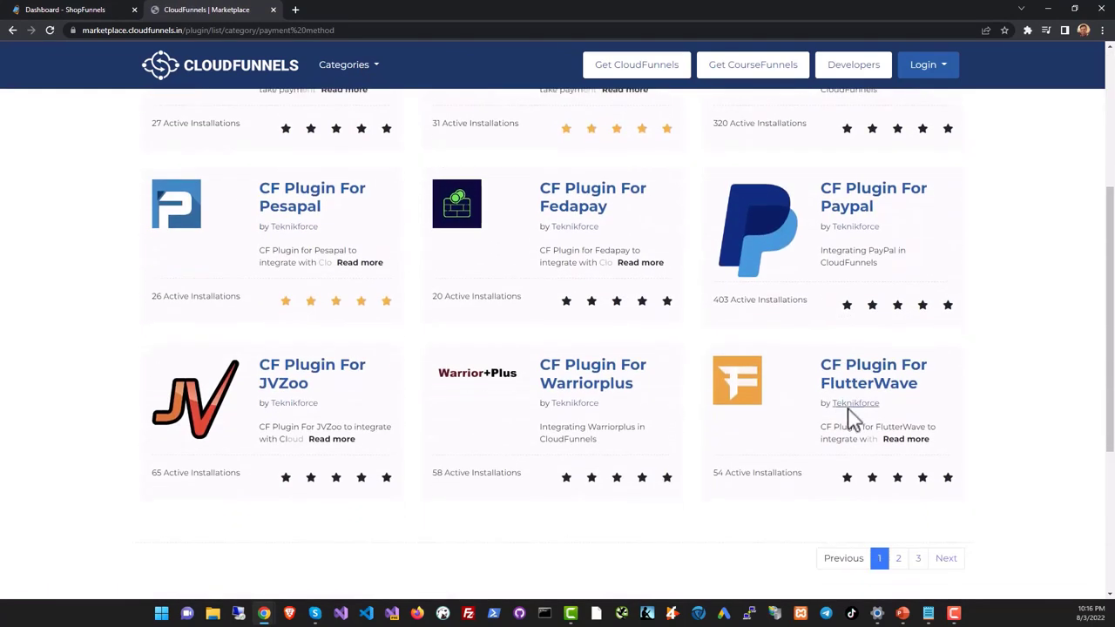
pyautogui.click(898, 562)
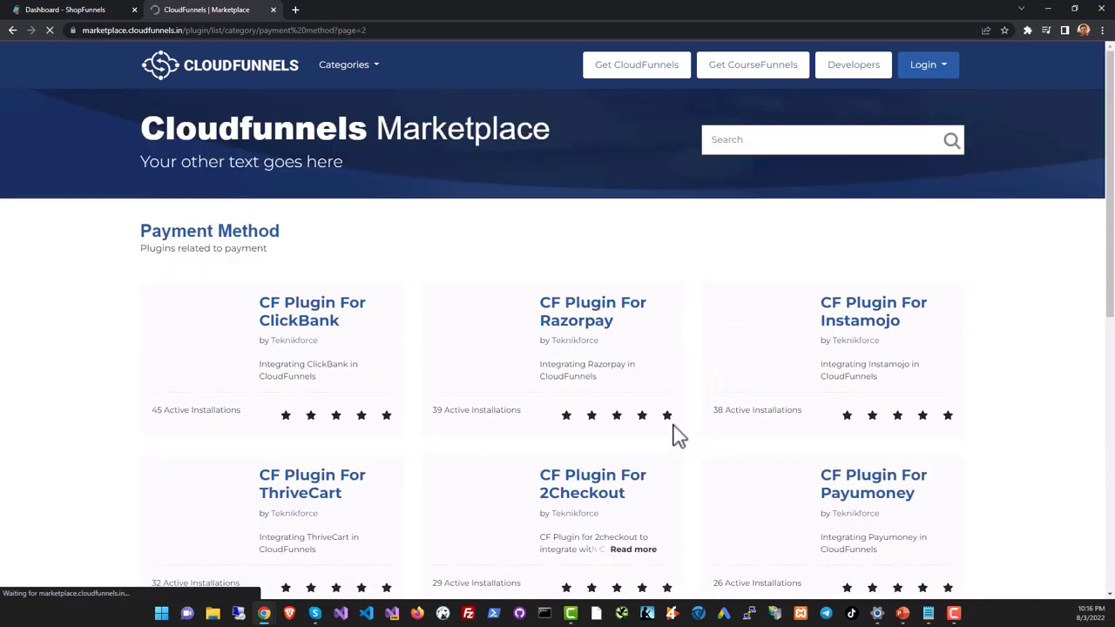
pyautogui.scroll(-3, 675, 438)
pyautogui.scroll(-3, 680, 435)
pyautogui.scroll(1, 670, 433)
pyautogui.scroll(2, 677, 433)
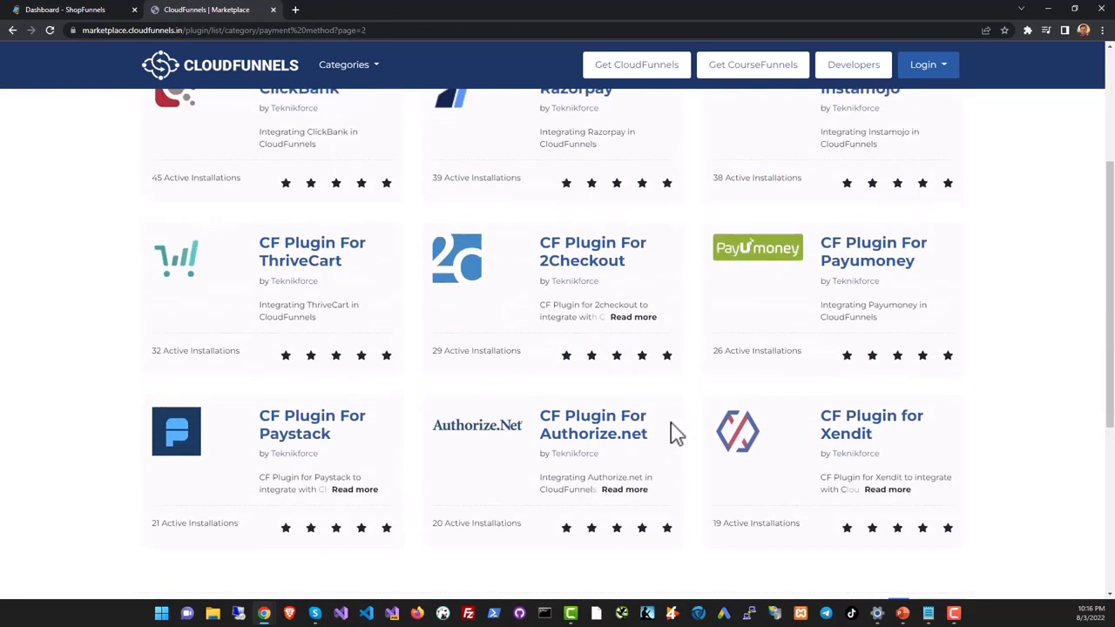
pyautogui.scroll(3, 688, 430)
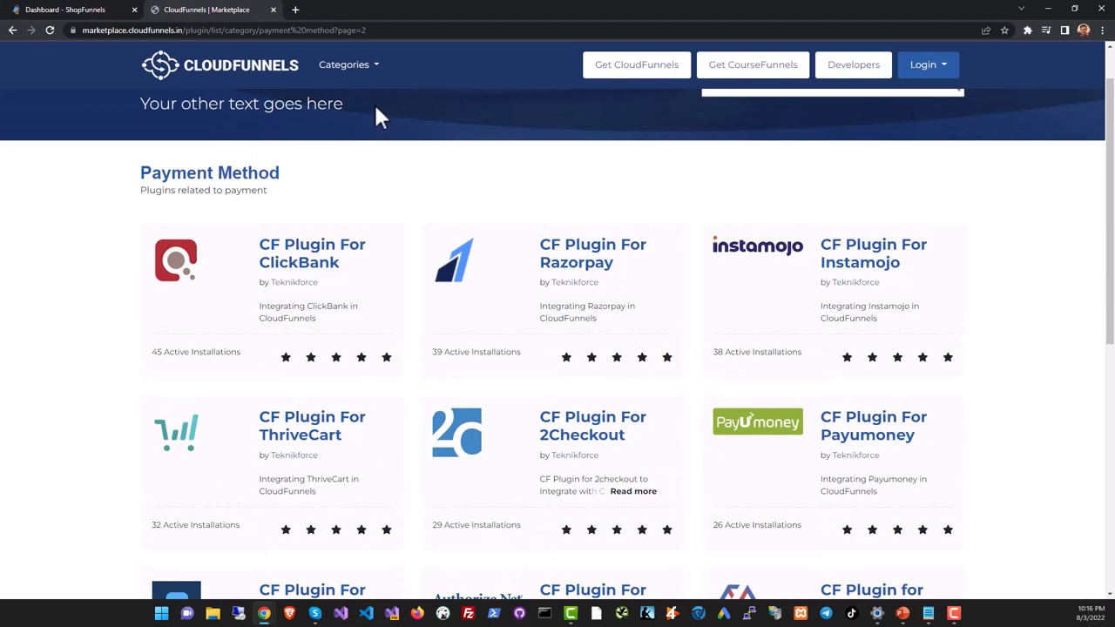
pyautogui.click(348, 66)
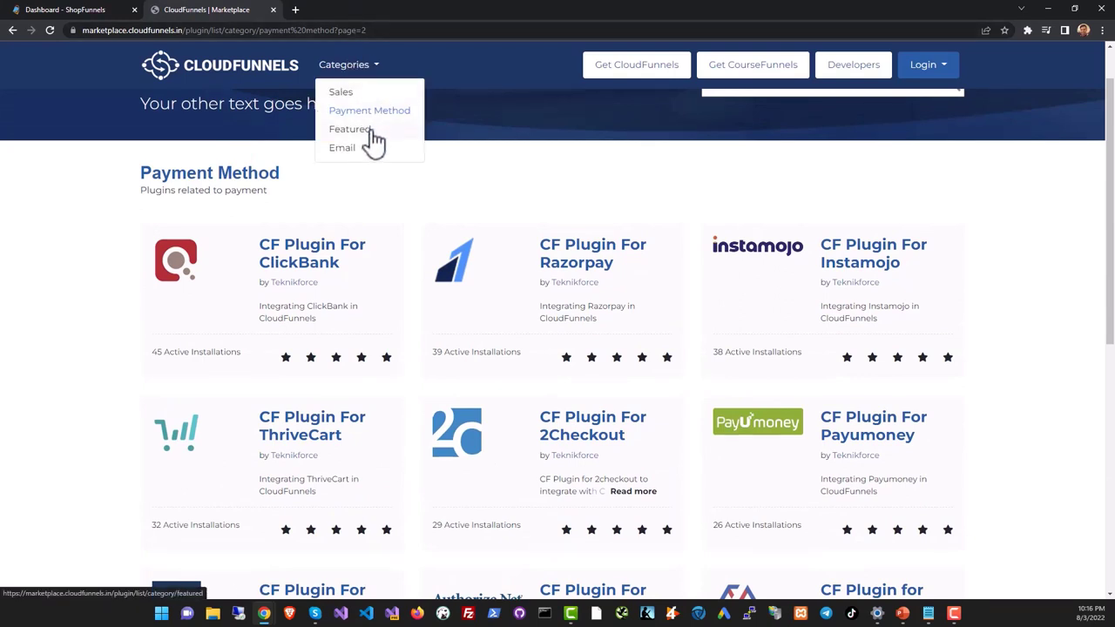
pyautogui.click(364, 155)
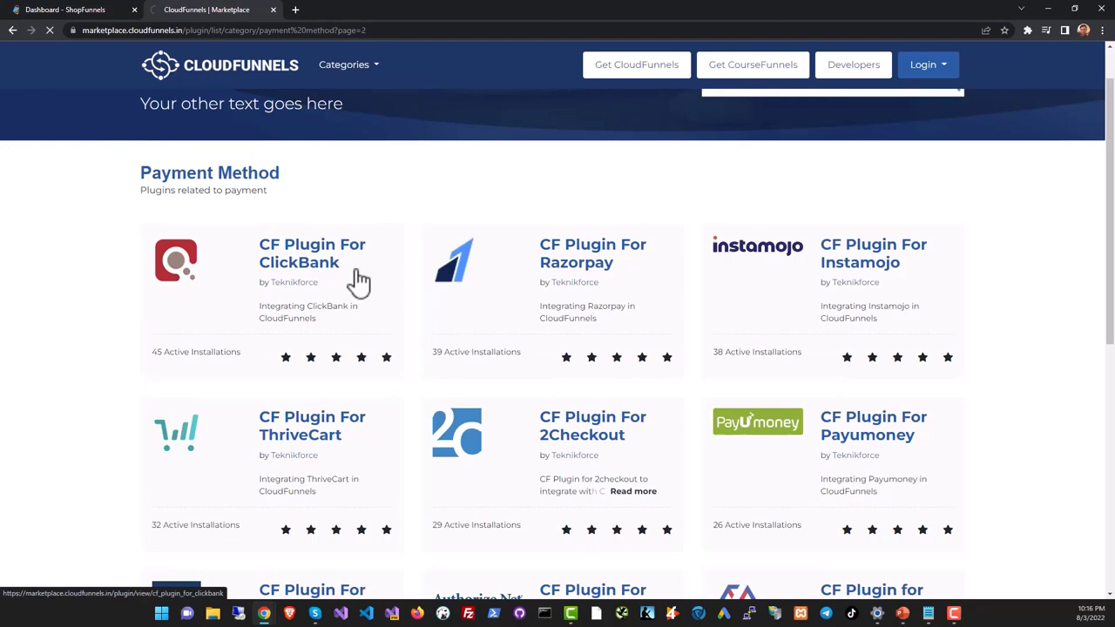
pyautogui.scroll(-3, 808, 410)
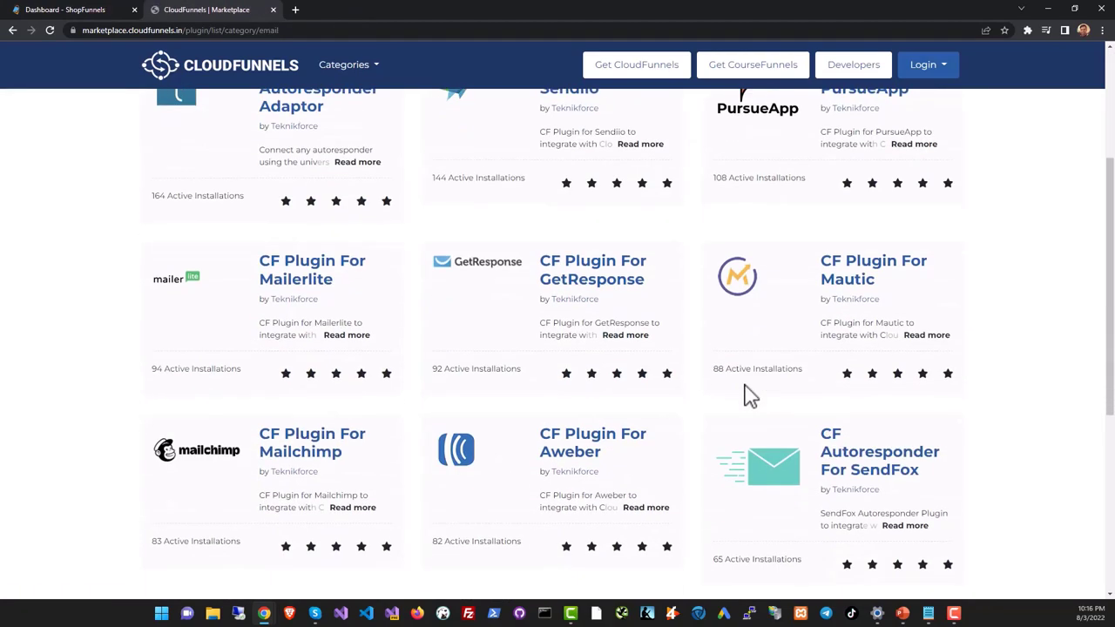
pyautogui.scroll(-3, 747, 393)
pyautogui.scroll(2, 857, 393)
pyautogui.scroll(2, 865, 416)
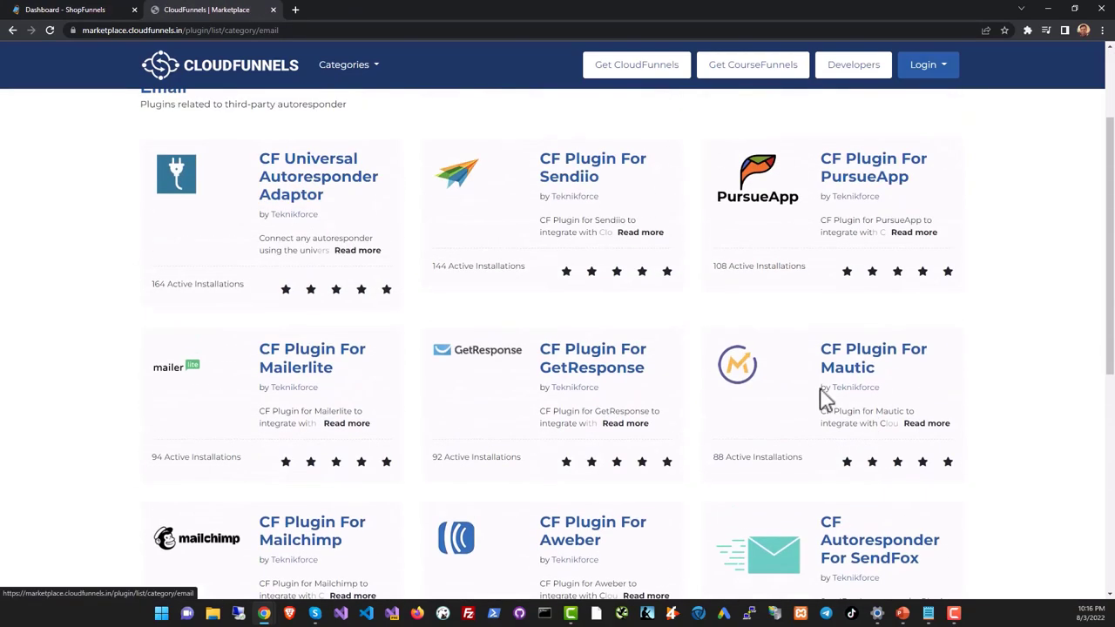
pyautogui.scroll(2, 570, 336)
pyautogui.scroll(-2, 662, 379)
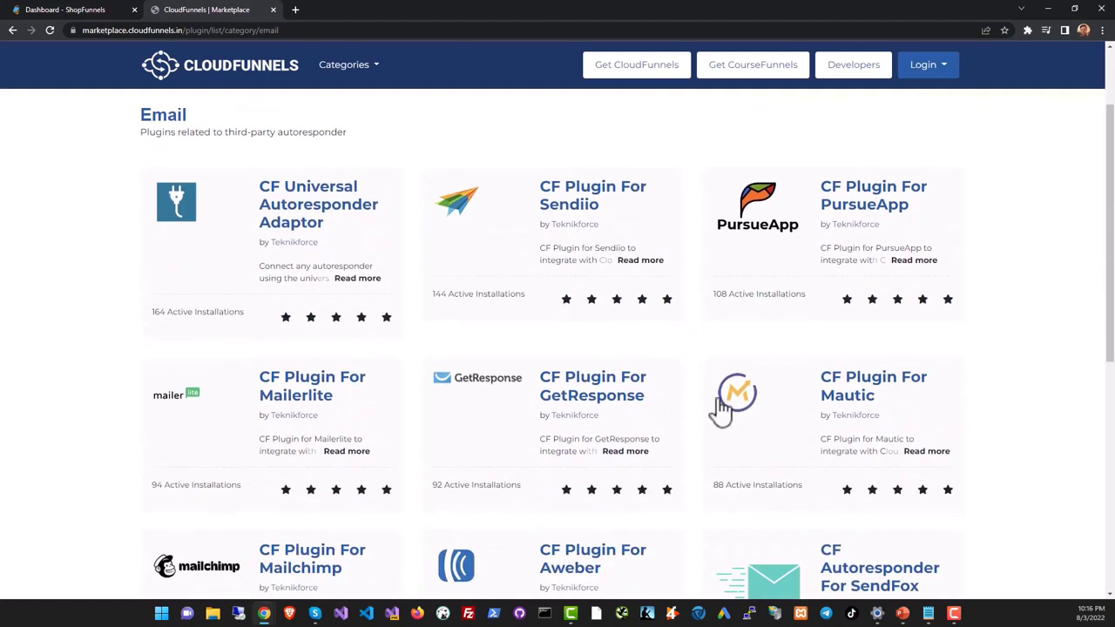
pyautogui.scroll(-2, 775, 449)
pyautogui.scroll(-1, 866, 522)
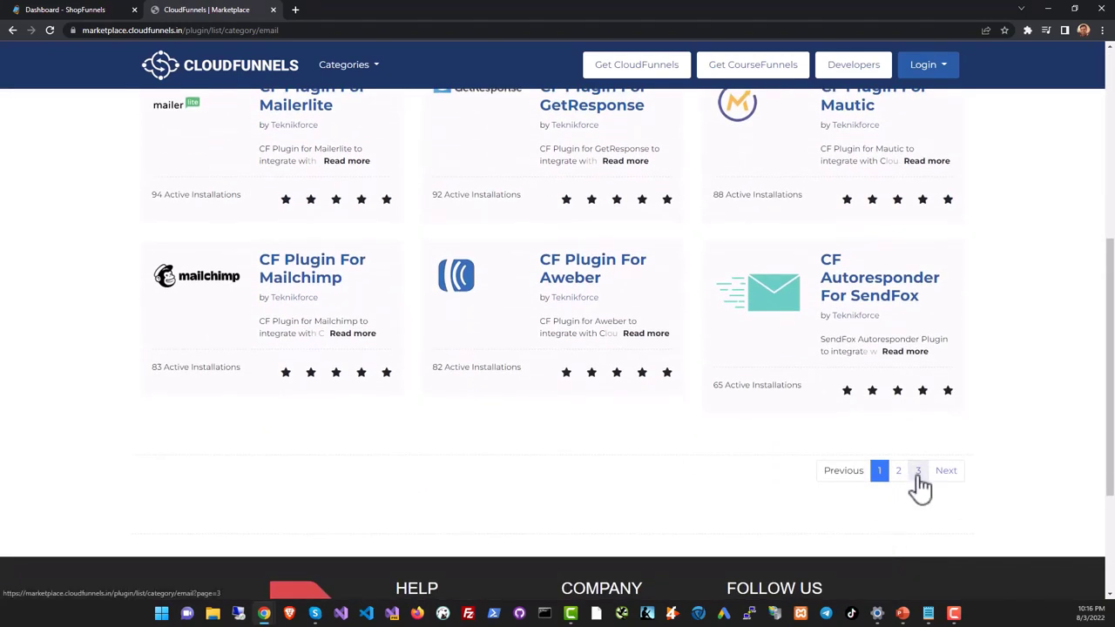
pyautogui.click(916, 474)
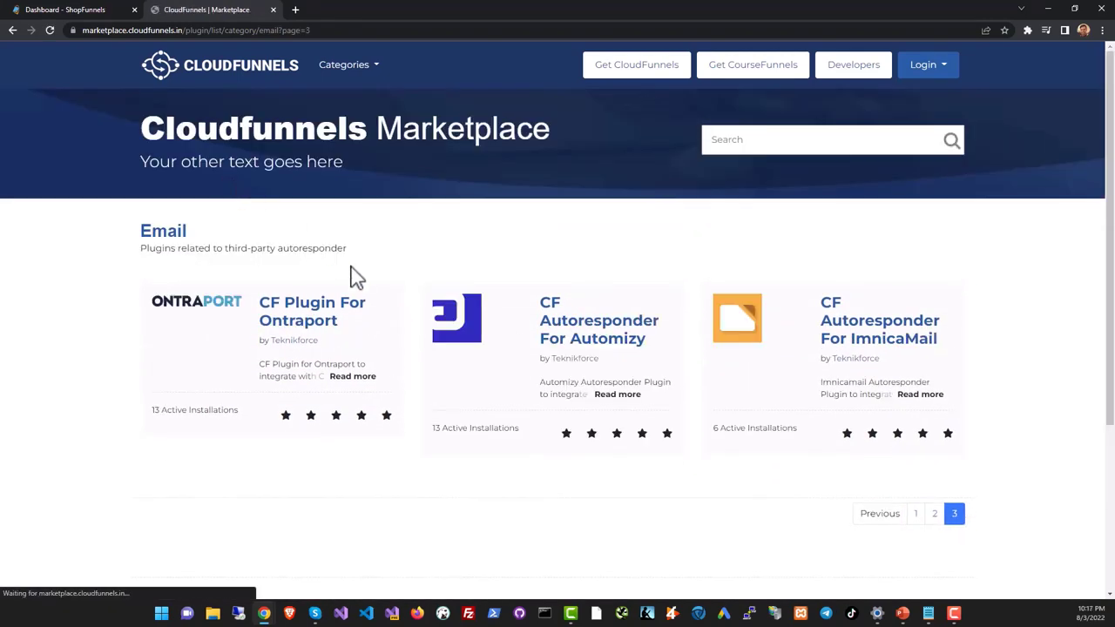
pyautogui.click(354, 70)
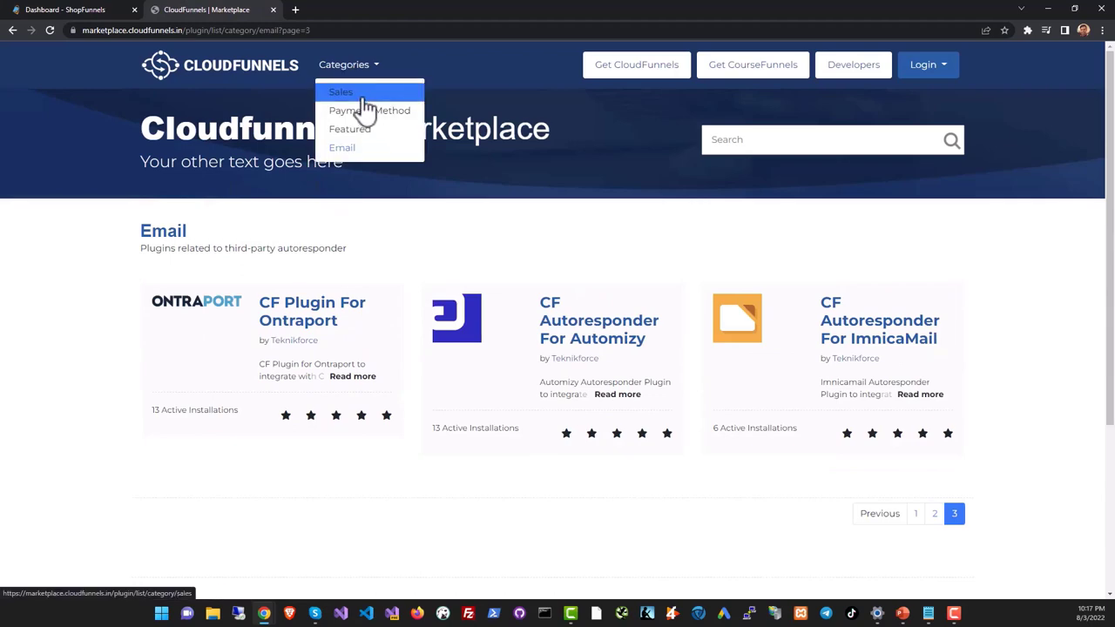
pyautogui.click(362, 93)
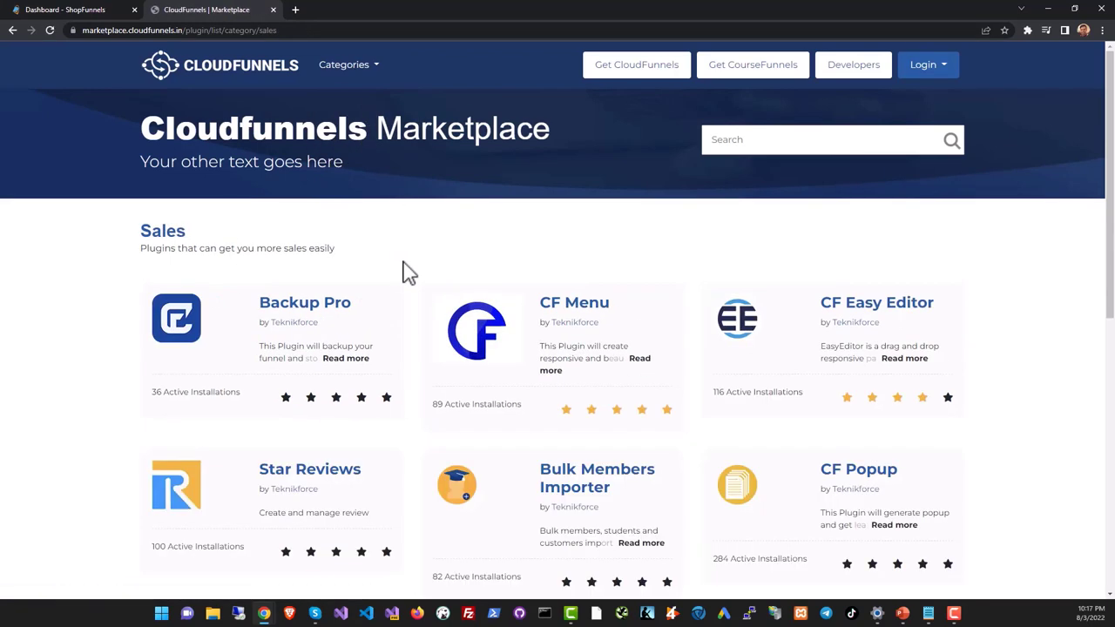
pyautogui.scroll(-1, 427, 323)
pyautogui.scroll(-2, 438, 331)
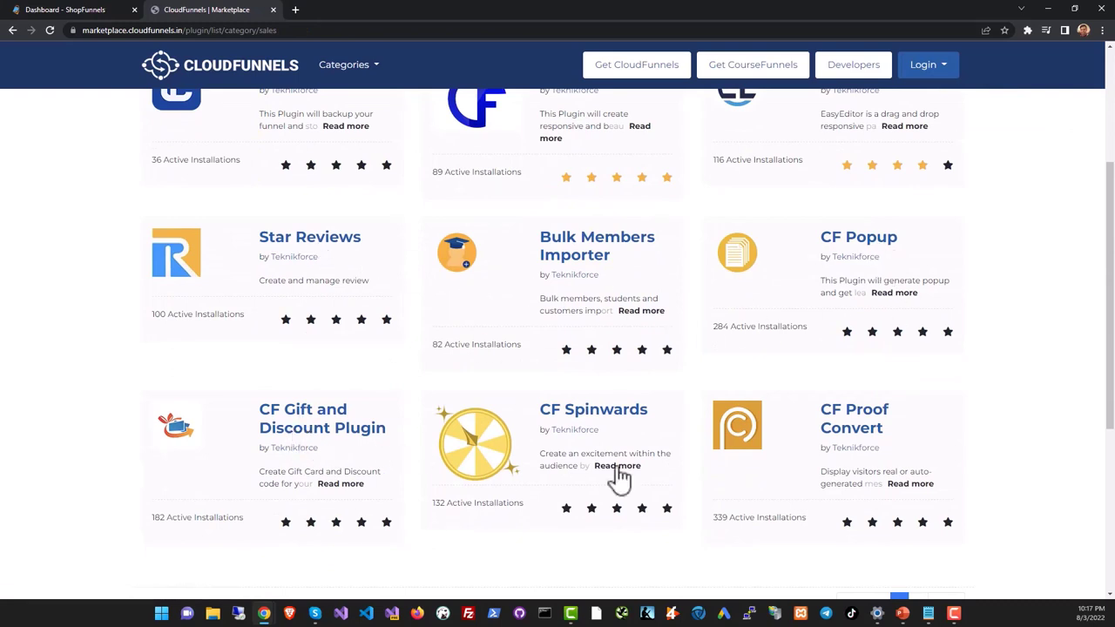
pyautogui.scroll(-1, 858, 459)
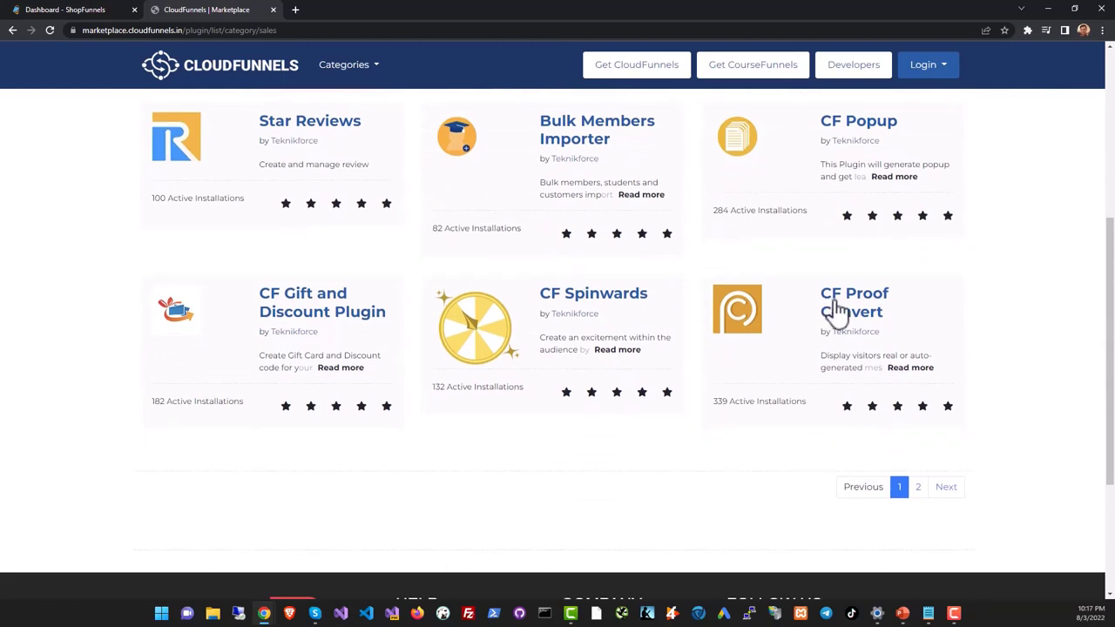
pyautogui.click(921, 487)
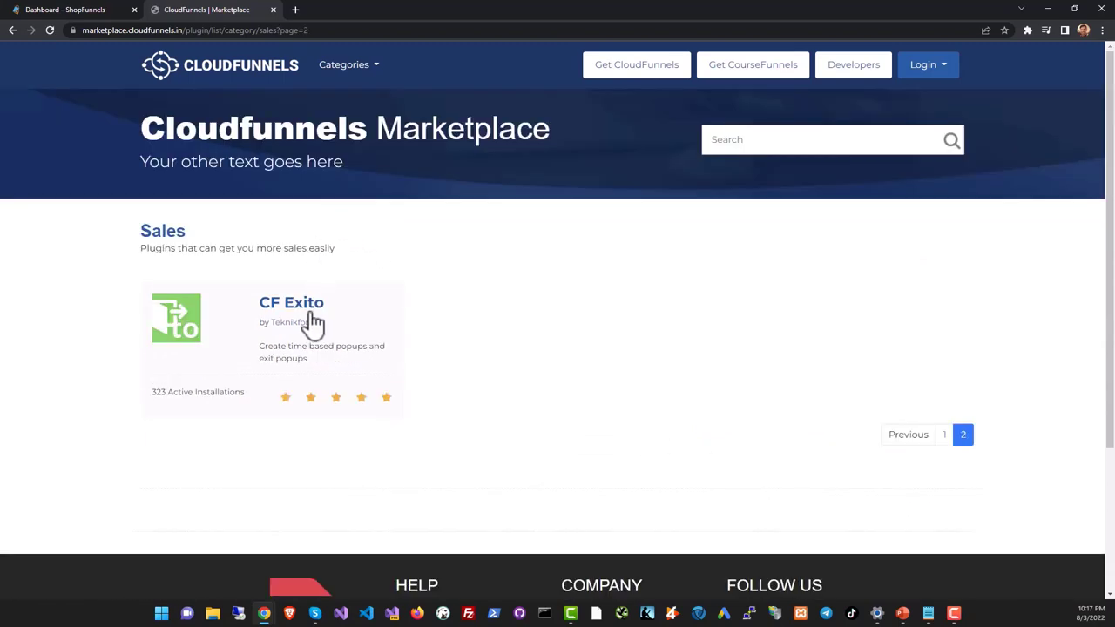
pyautogui.click(943, 435)
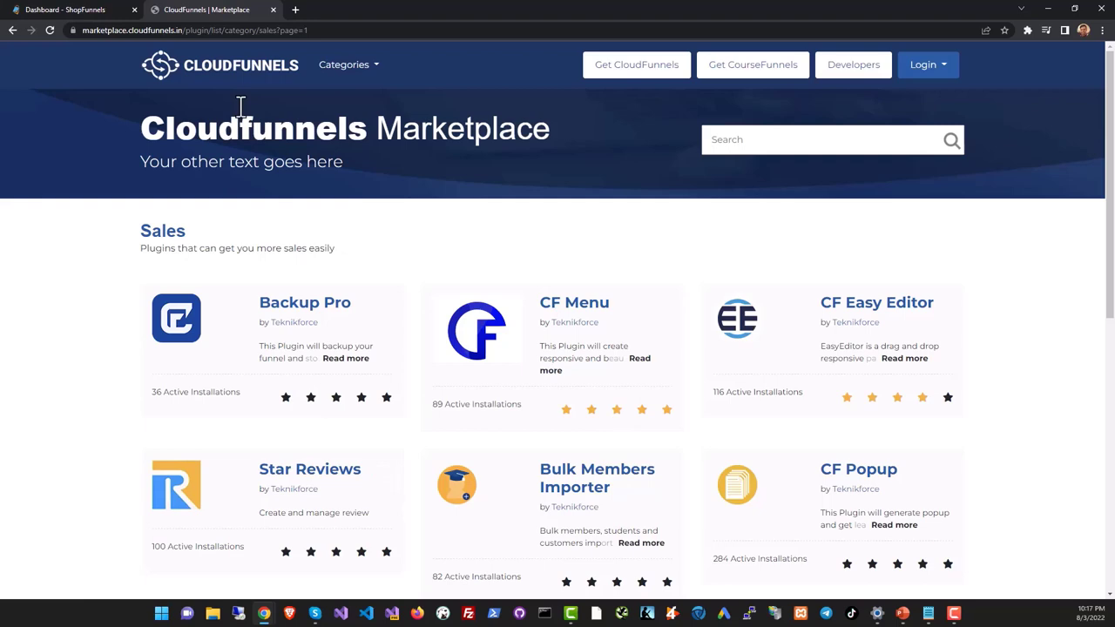
pyautogui.click(252, 69)
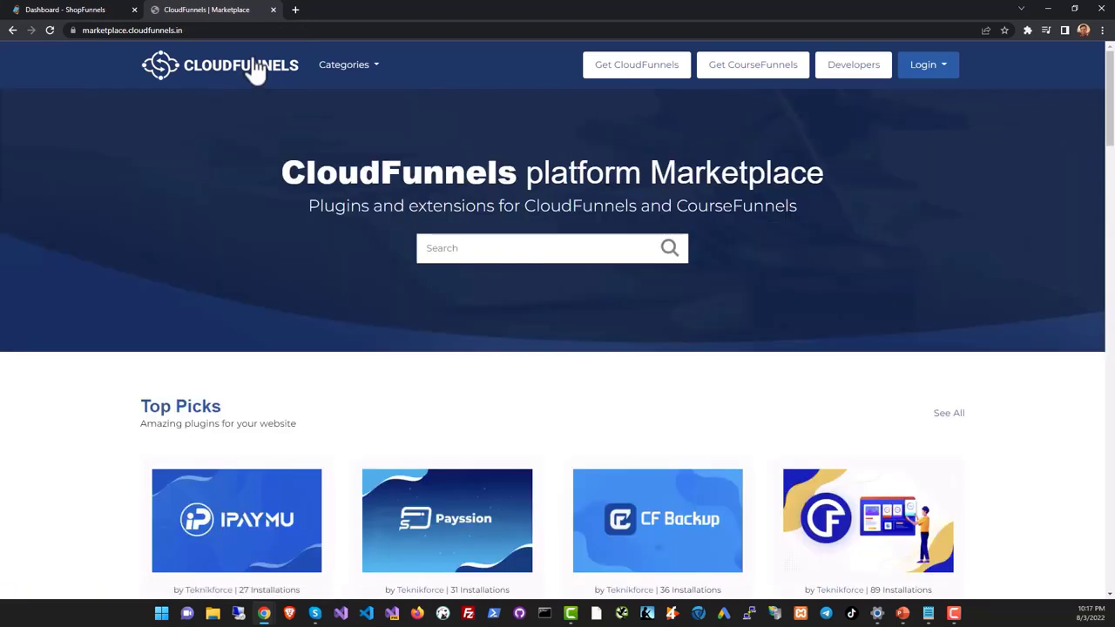
pyautogui.scroll(-4, 357, 296)
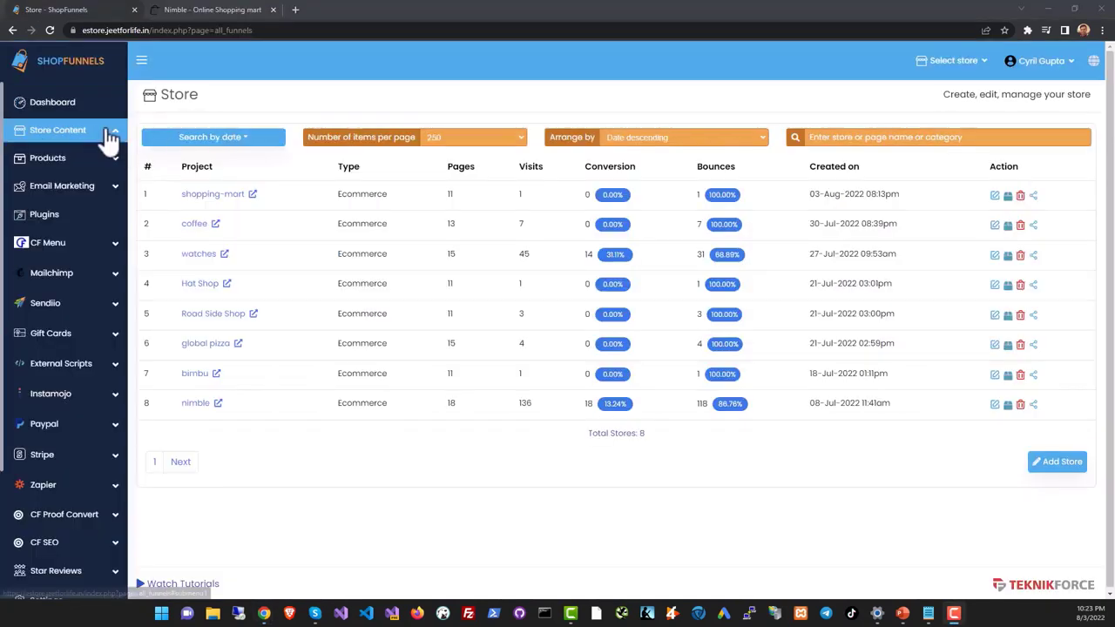
# Expand Store Content and open the Store page listing all eight stores.
pyautogui.click(111, 139)
pyautogui.click(111, 139)
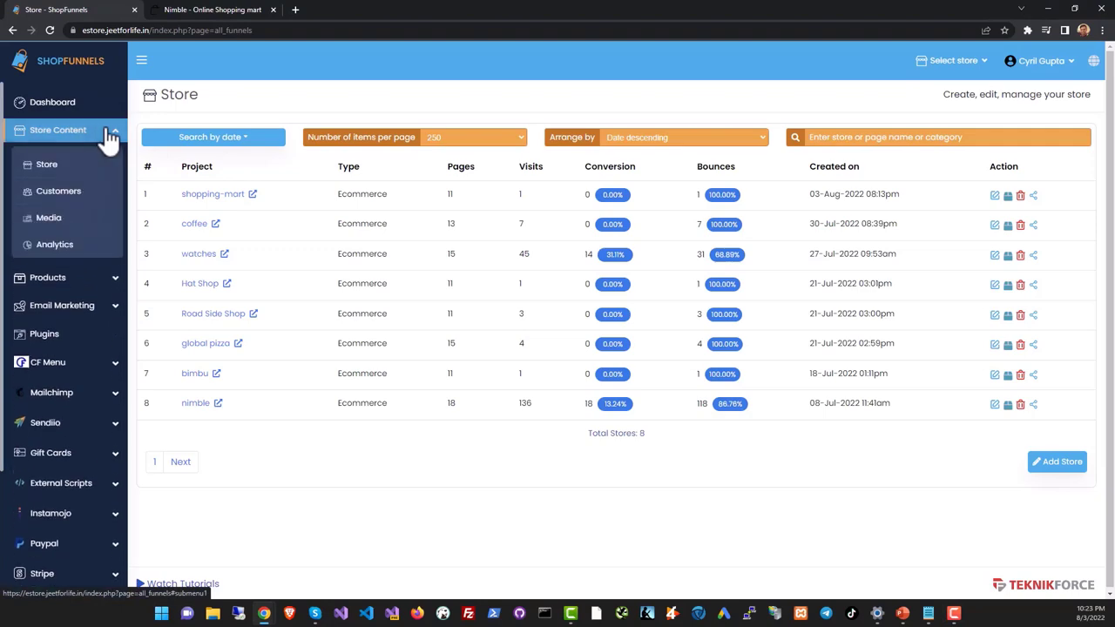
pyautogui.click(69, 168)
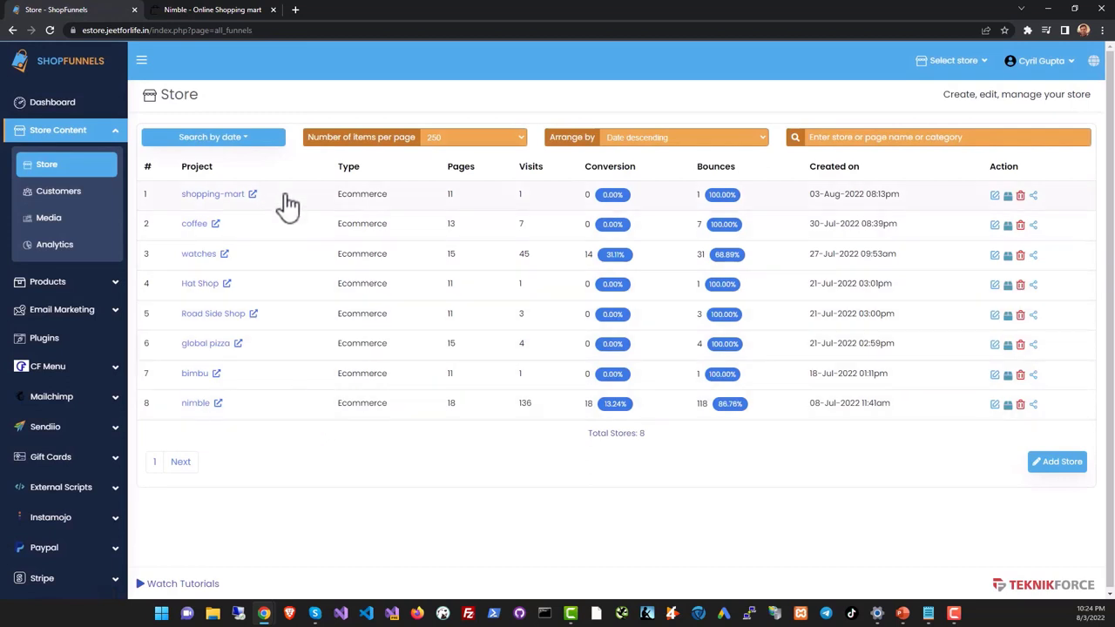
# Open the nimble storefront in a fresh tab and scroll to its Our Products listings.
pyautogui.click(195, 403)
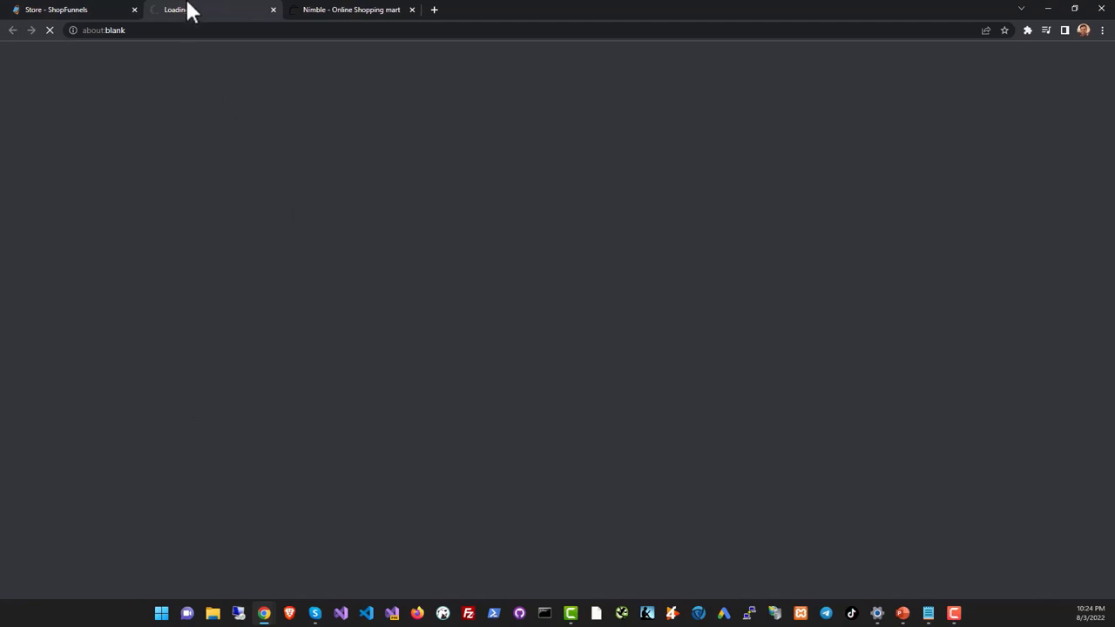
pyautogui.click(411, 10)
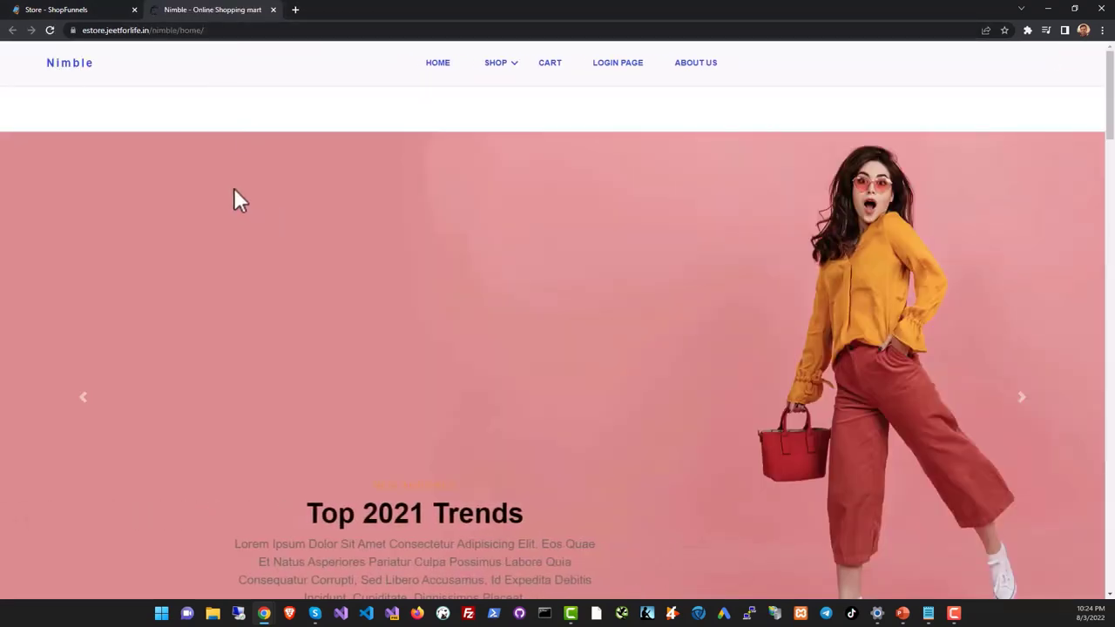
pyautogui.scroll(-1, 392, 149)
pyautogui.scroll(-3, 348, 179)
pyautogui.scroll(-2, 348, 191)
pyautogui.scroll(-2, 348, 183)
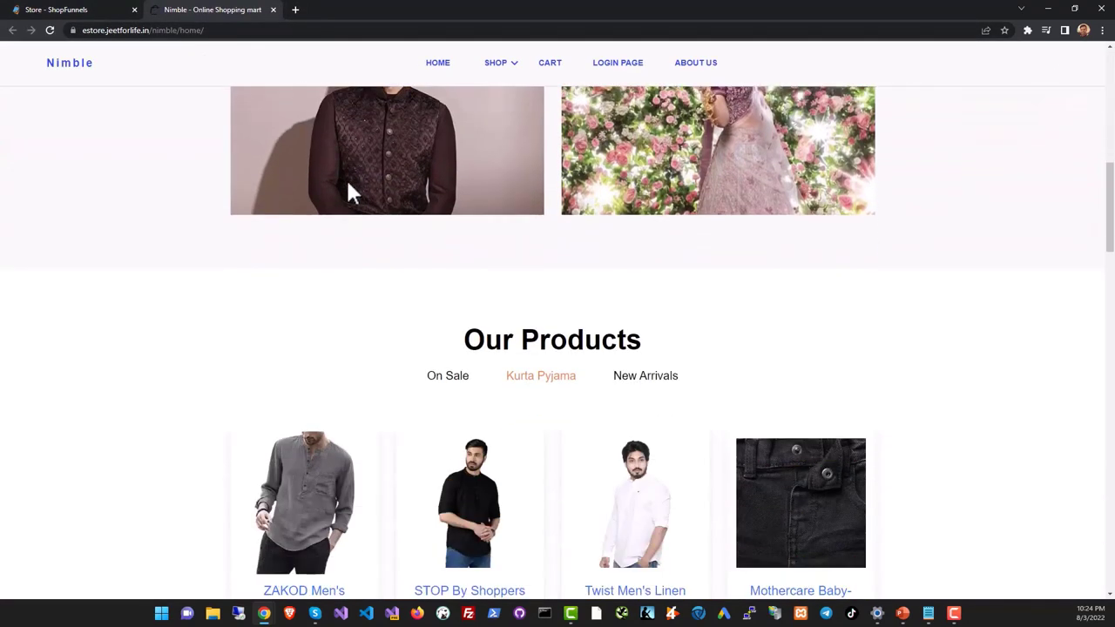
# Scroll back up the storefront and return to the ShopFunnels store list tab.
pyautogui.scroll(3, 350, 196)
pyautogui.scroll(-6, 335, 198)
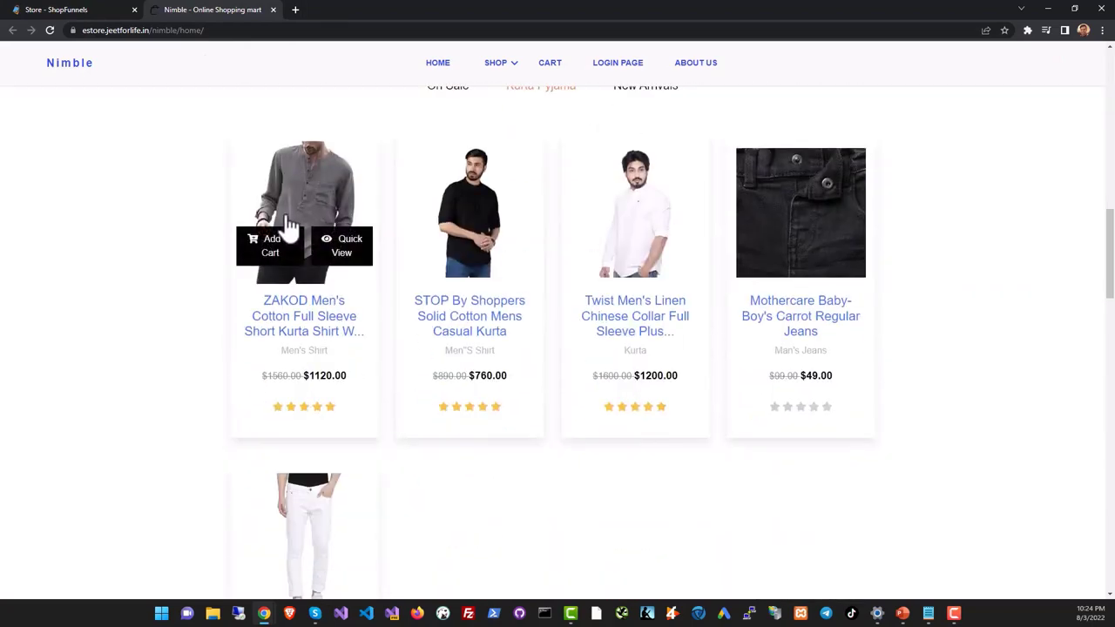
pyautogui.scroll(5, 290, 226)
pyautogui.scroll(3, 287, 229)
pyautogui.click(93, 9)
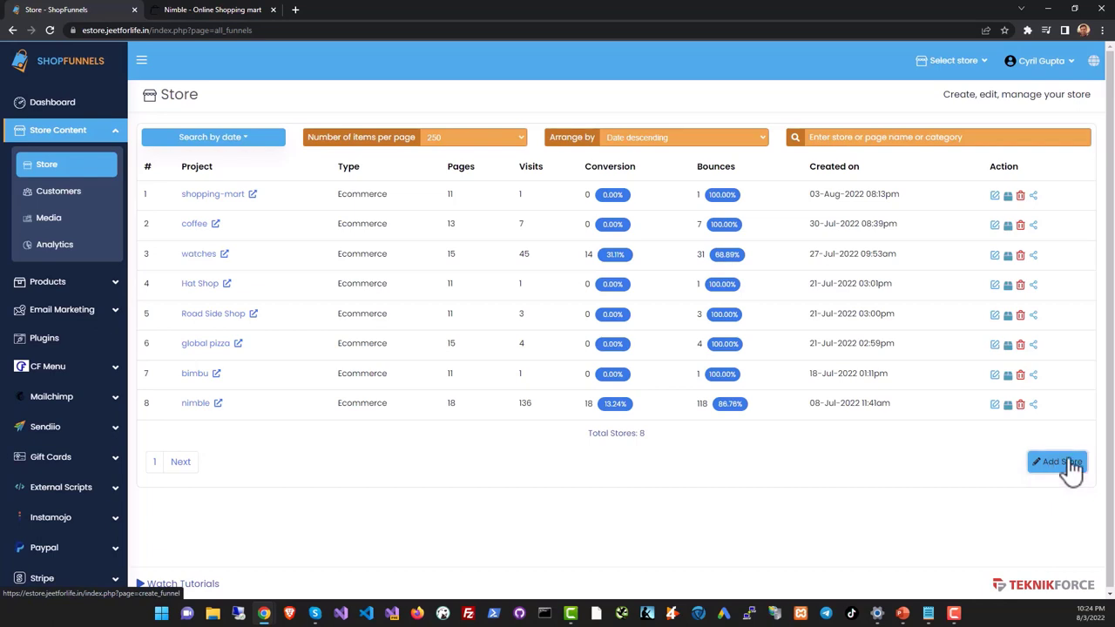
pyautogui.click(1069, 466)
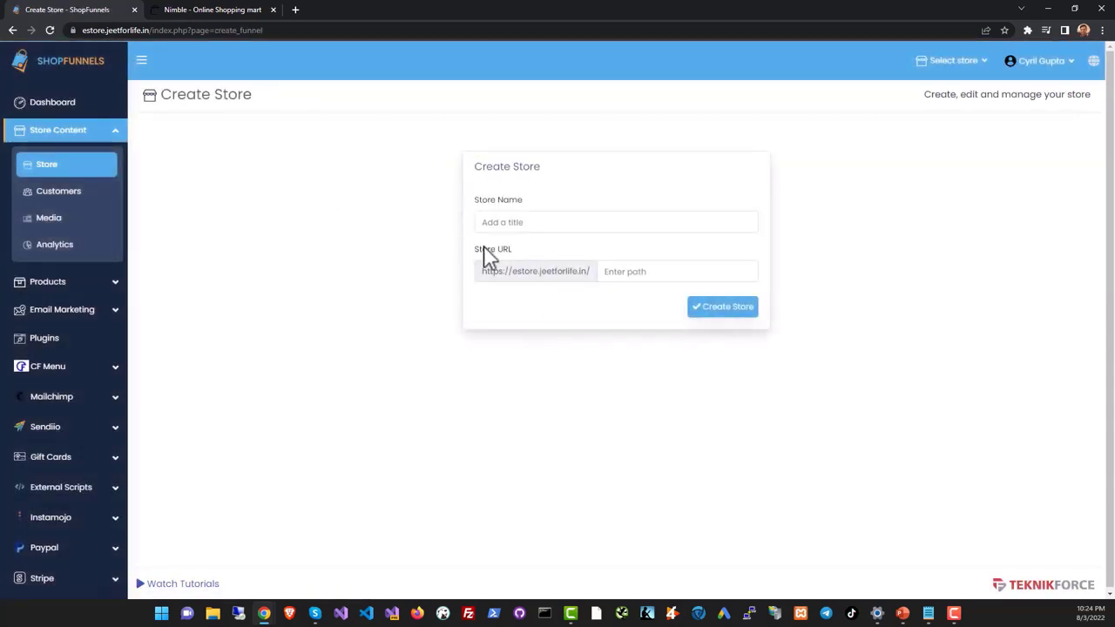
pyautogui.click(91, 170)
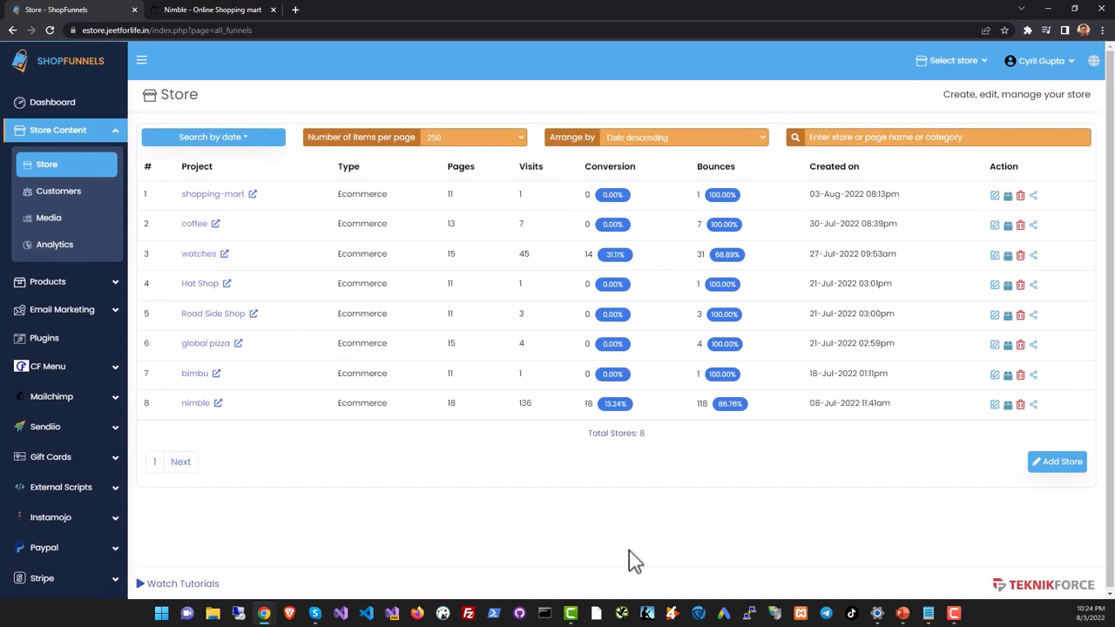
# Edit the nimble store and preview its Salespage, Collection page and Product page templates, ending on Salespage.
pyautogui.click(995, 408)
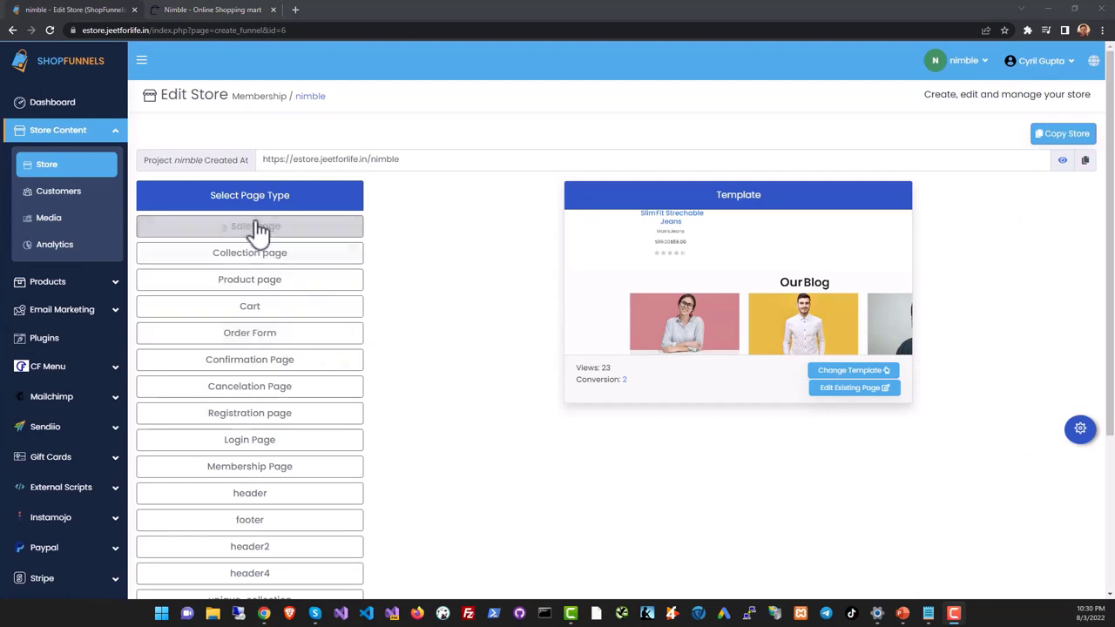
pyautogui.click(262, 230)
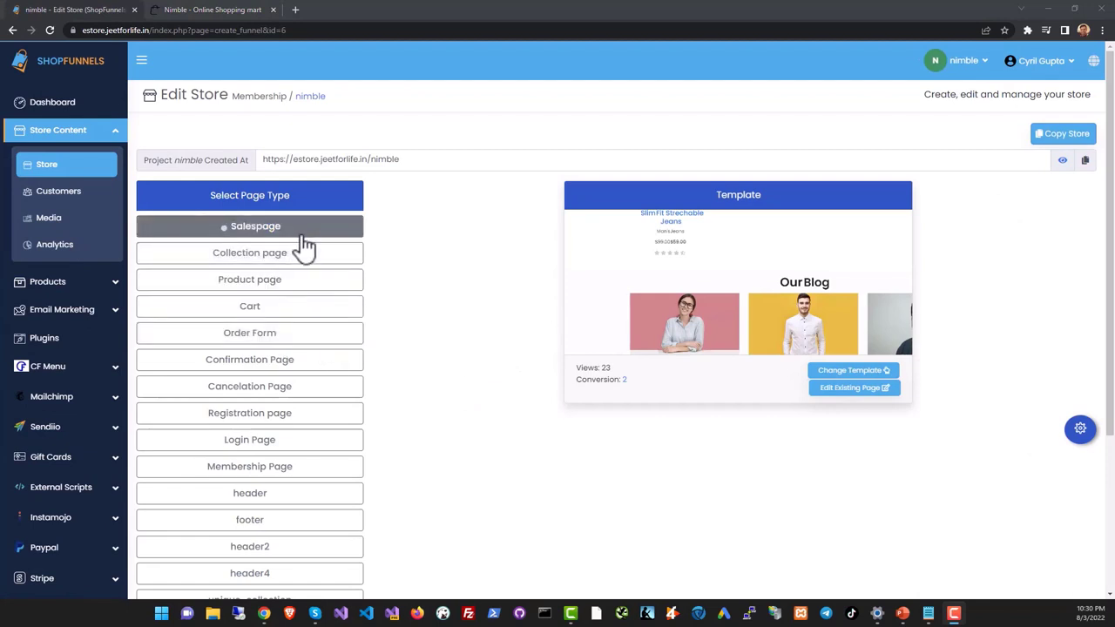
pyautogui.click(322, 257)
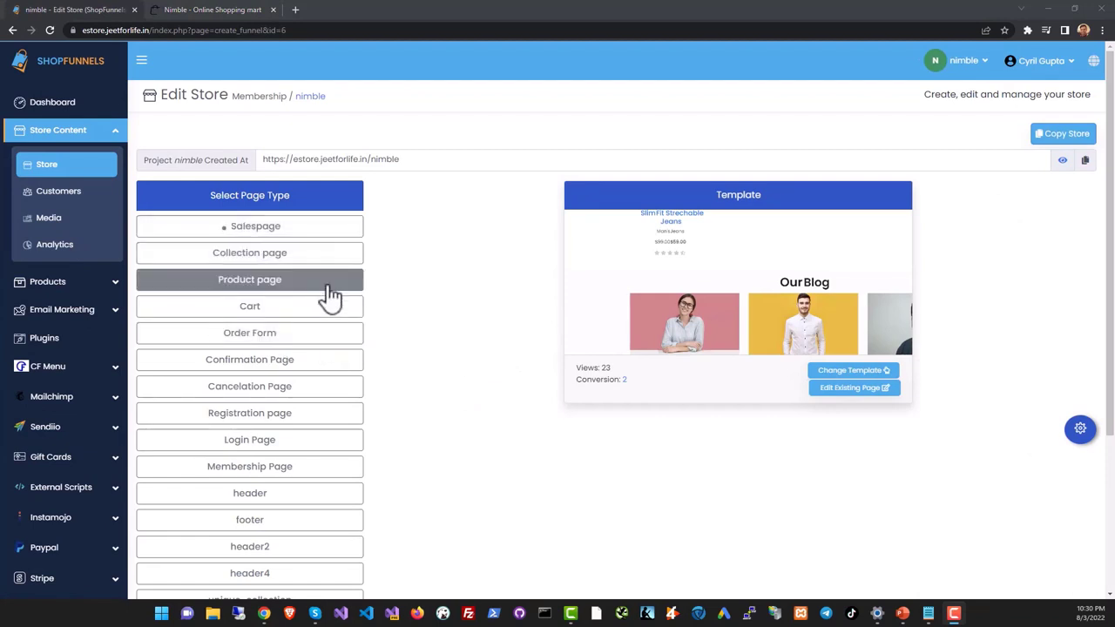
pyautogui.click(331, 289)
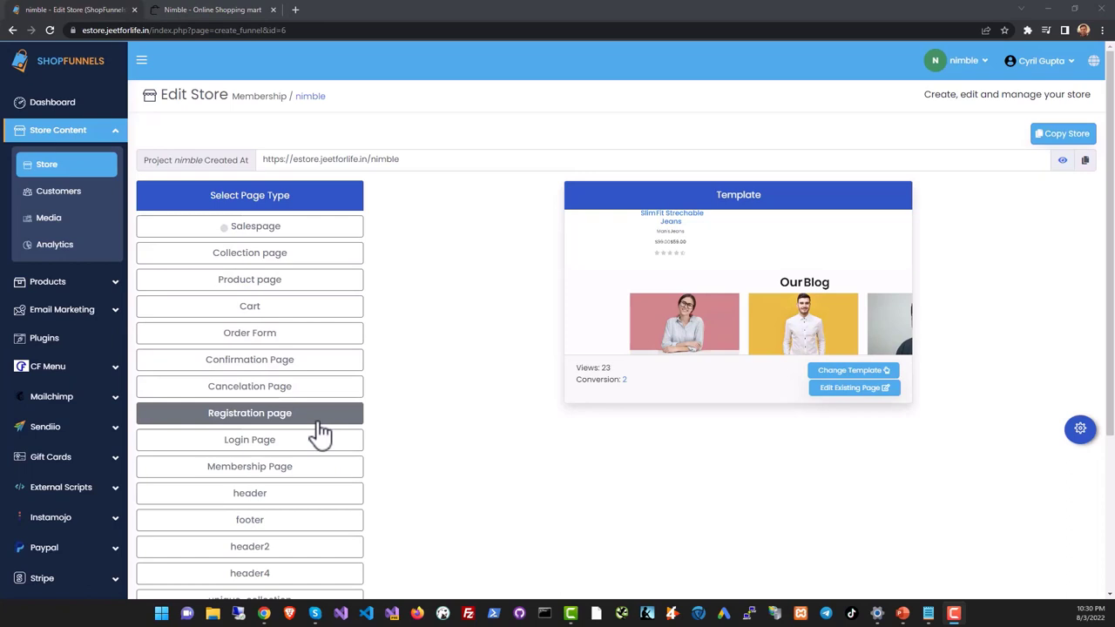
pyautogui.scroll(-1, 305, 458)
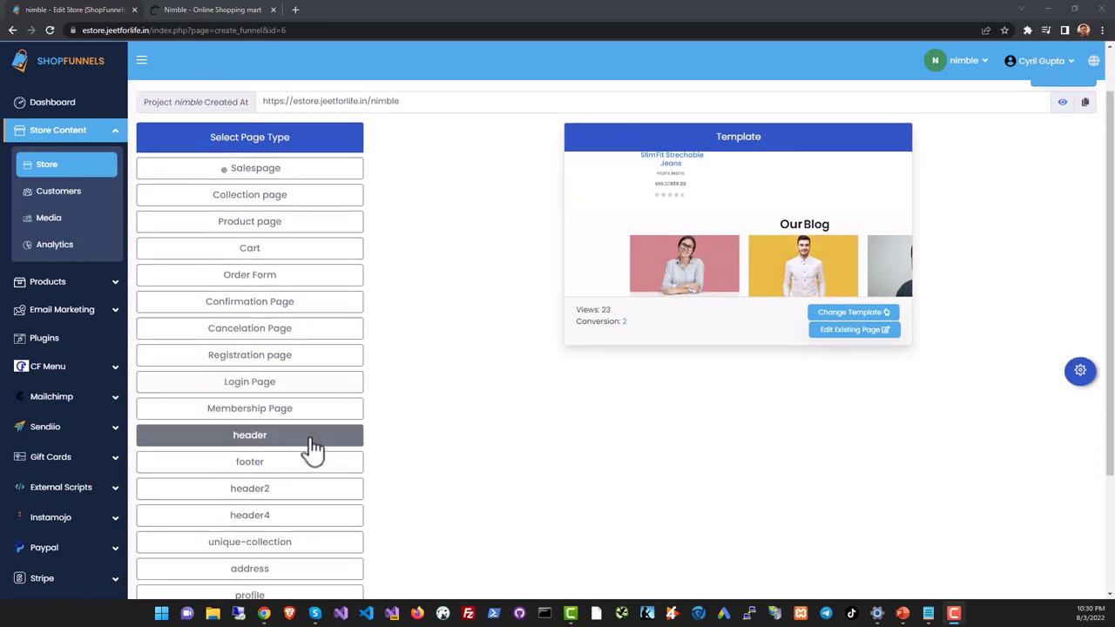
pyautogui.scroll(-2, 314, 448)
pyautogui.scroll(3, 523, 414)
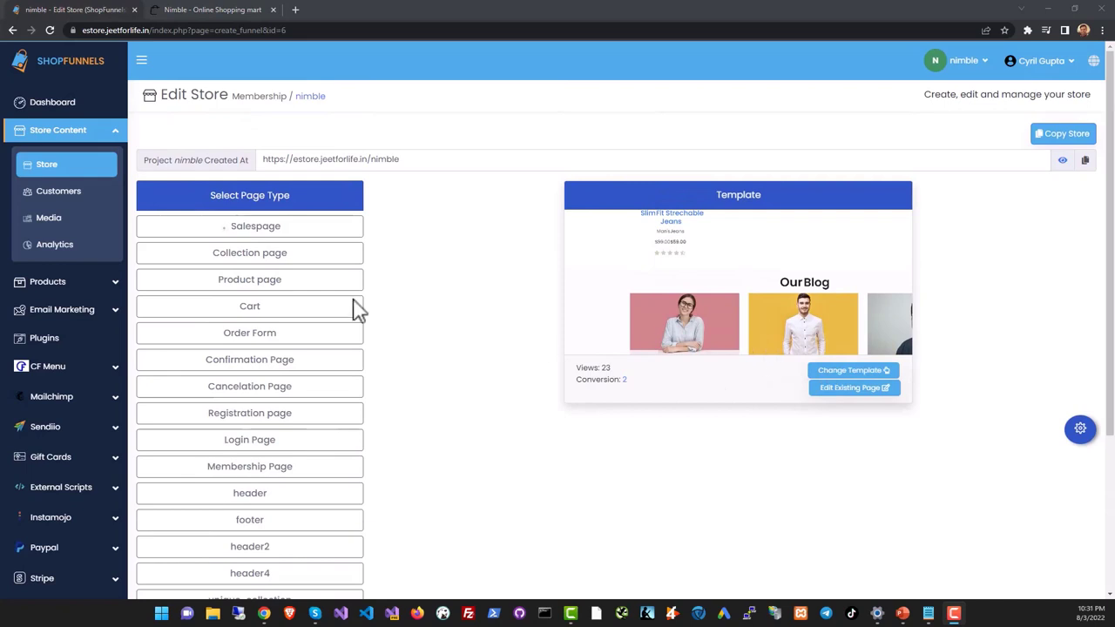
pyautogui.click(305, 230)
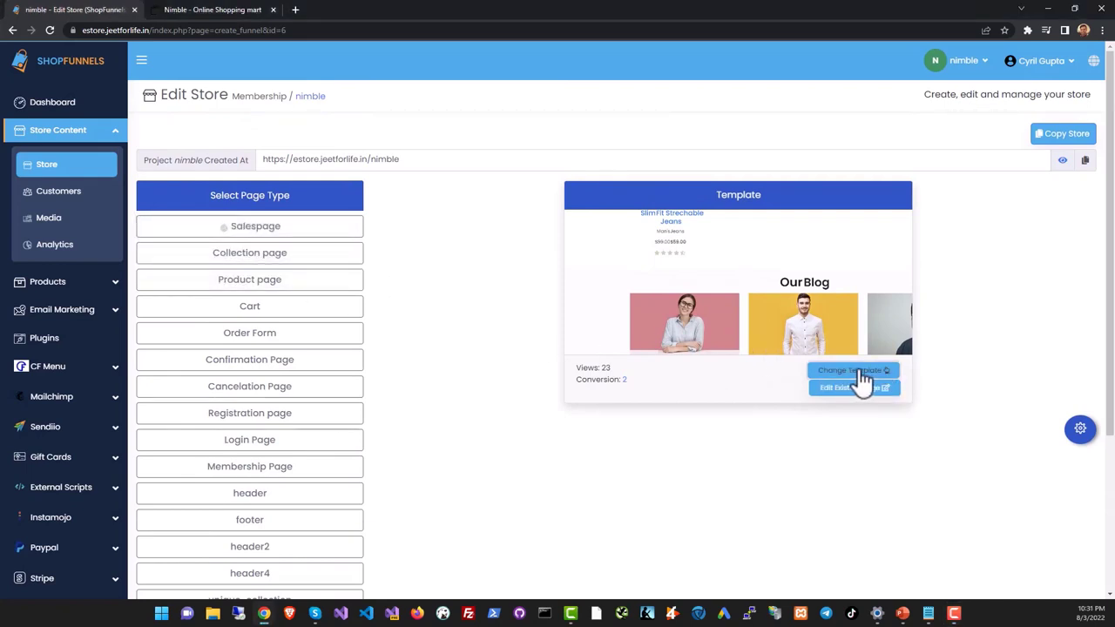
# Browse the Sales template gallery and apply the Book Shop template to nimble's sales page.
pyautogui.click(859, 371)
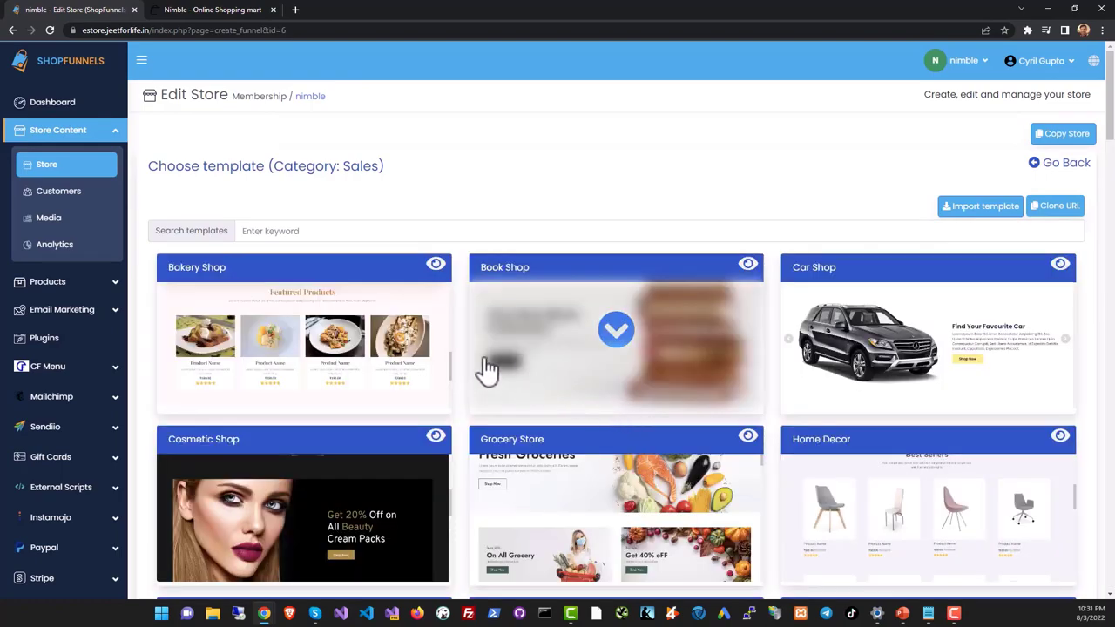
pyautogui.scroll(-2, 410, 410)
pyautogui.scroll(-3, 721, 418)
pyautogui.scroll(-2, 667, 393)
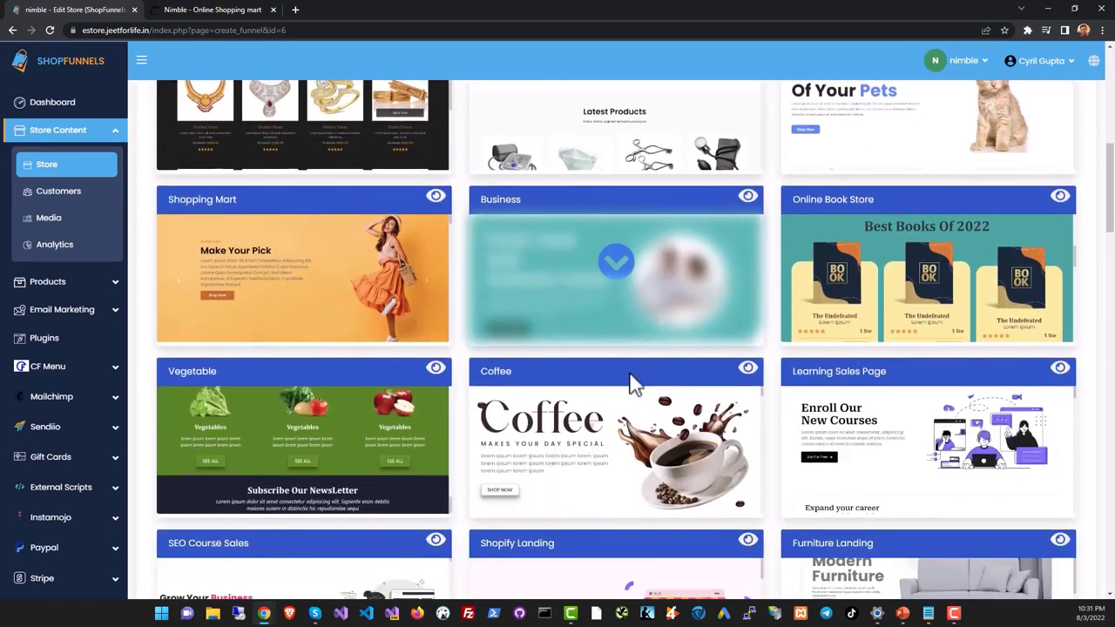
pyautogui.scroll(-2, 635, 386)
pyautogui.scroll(-5, 627, 386)
pyautogui.scroll(4, 621, 386)
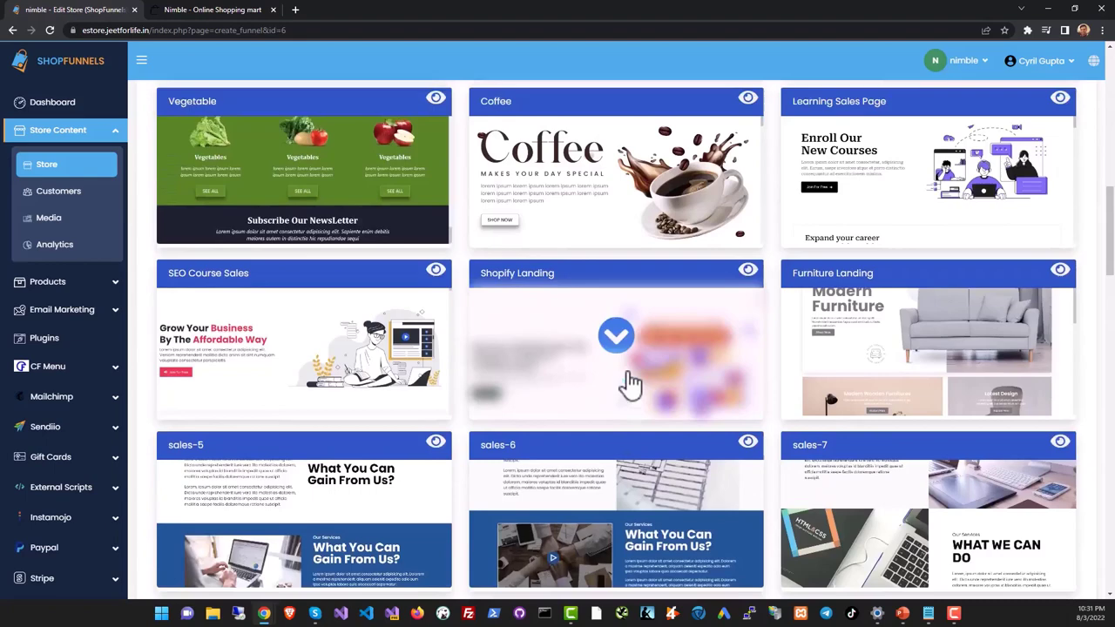
pyautogui.scroll(7, 626, 383)
pyautogui.scroll(3, 627, 383)
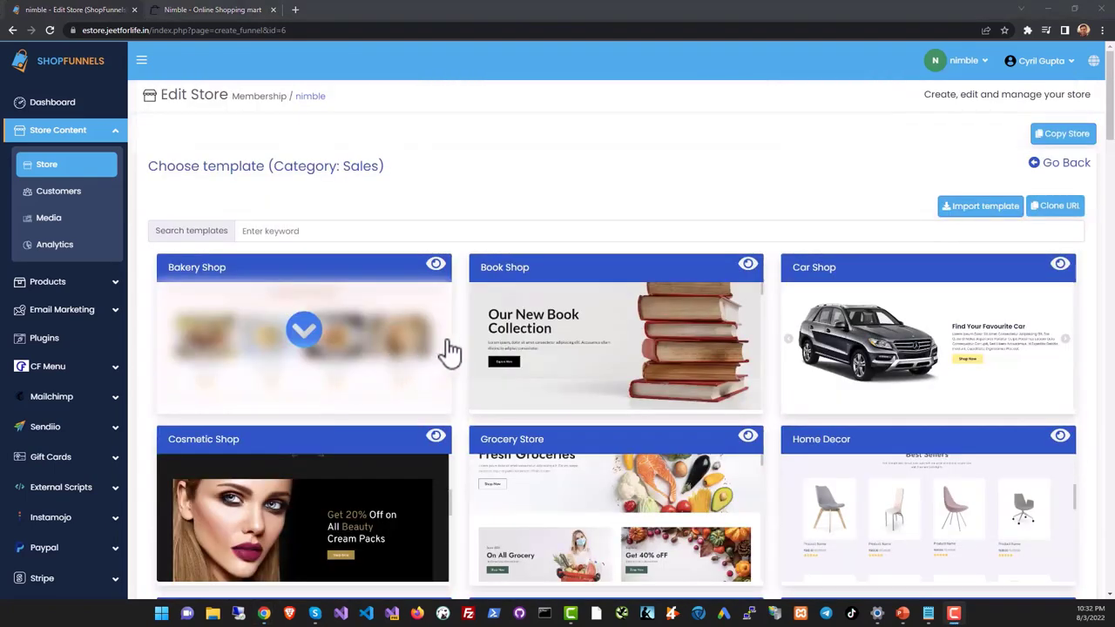
pyautogui.scroll(-1, 649, 372)
pyautogui.scroll(-1, 658, 371)
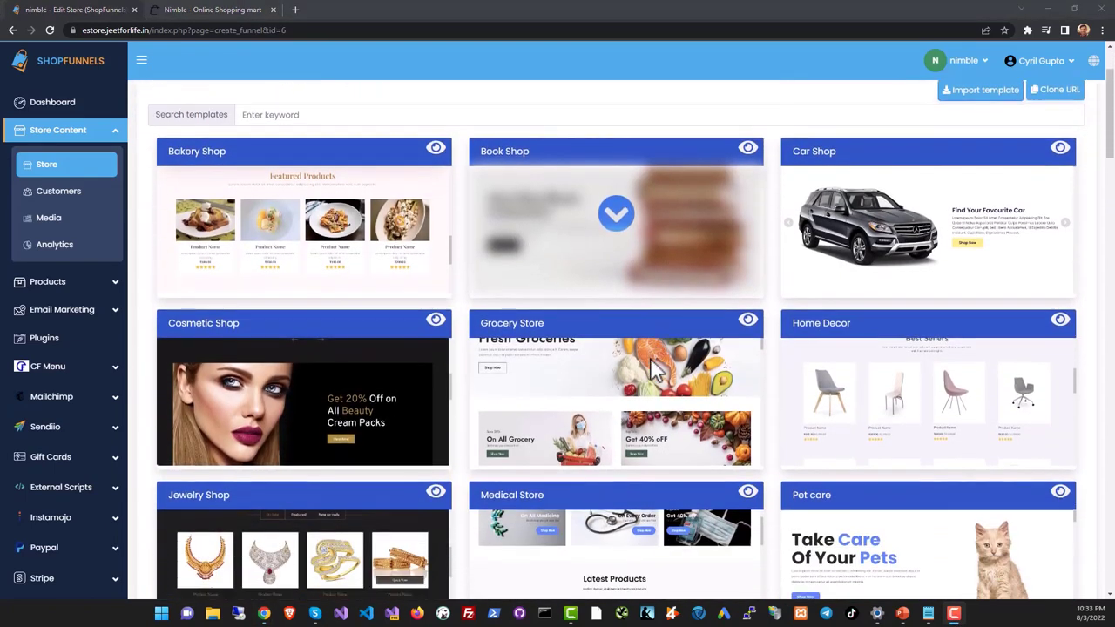
pyautogui.scroll(1, 653, 370)
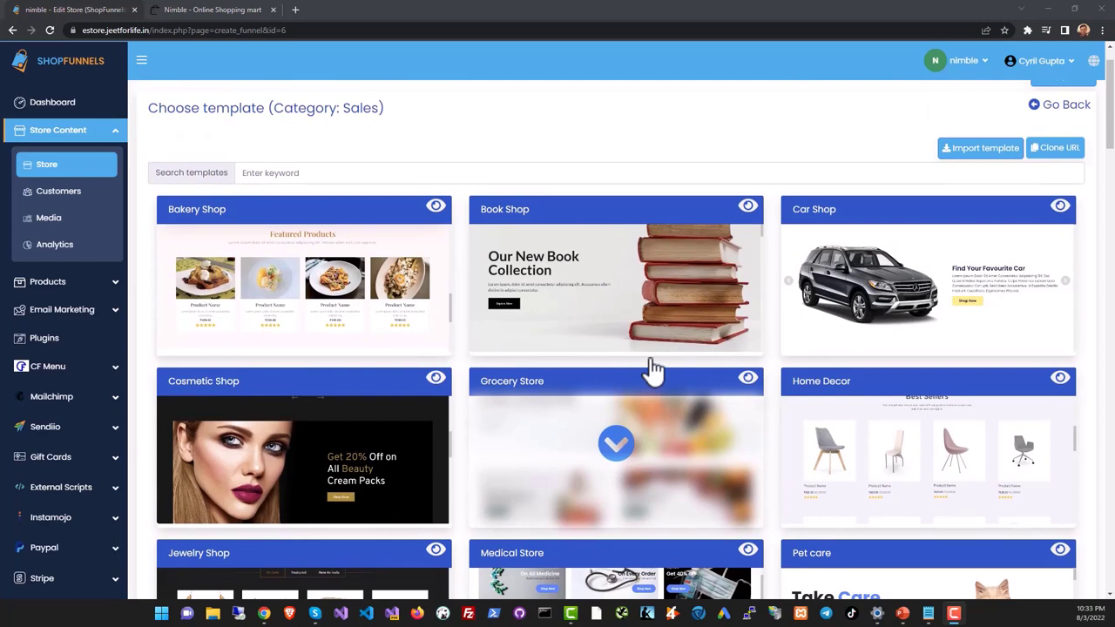
pyautogui.scroll(1, 640, 370)
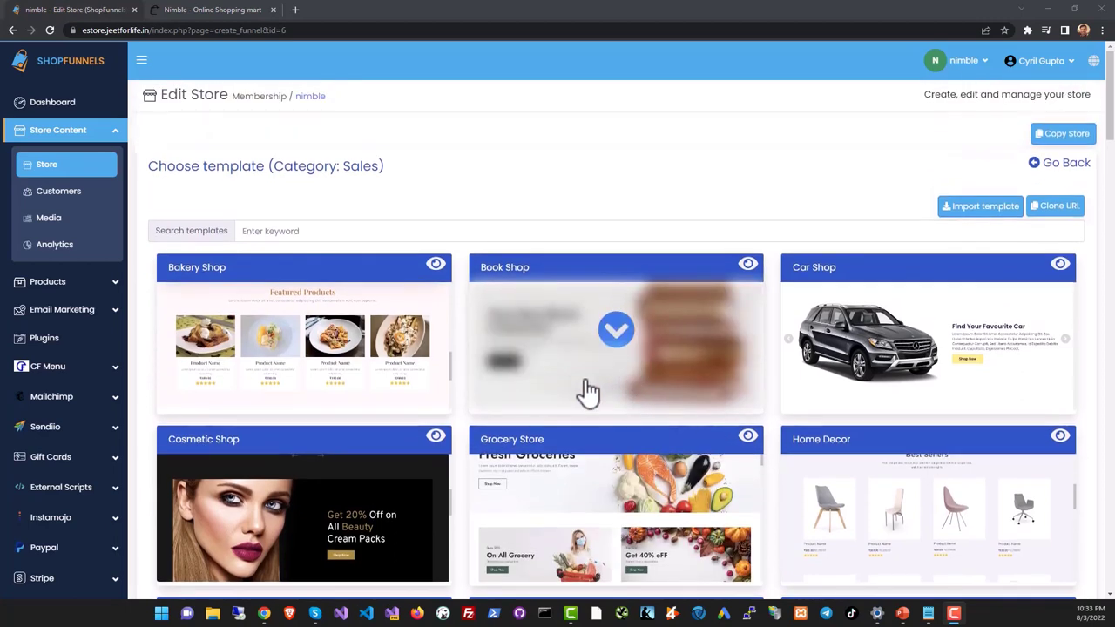
pyautogui.scroll(-1, 585, 392)
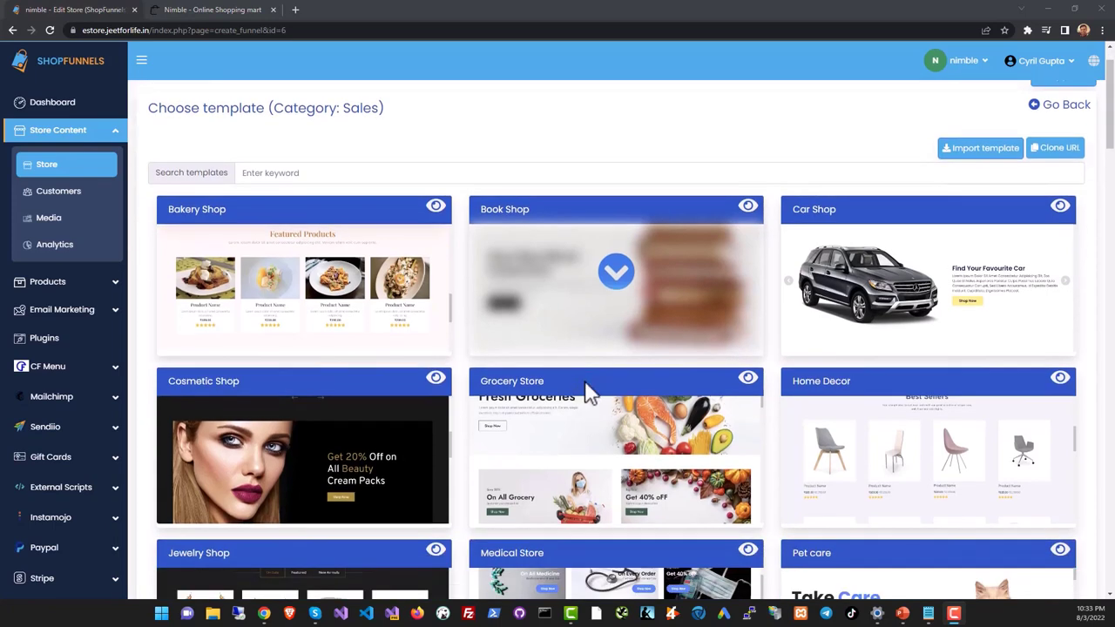
pyautogui.scroll(1, 587, 391)
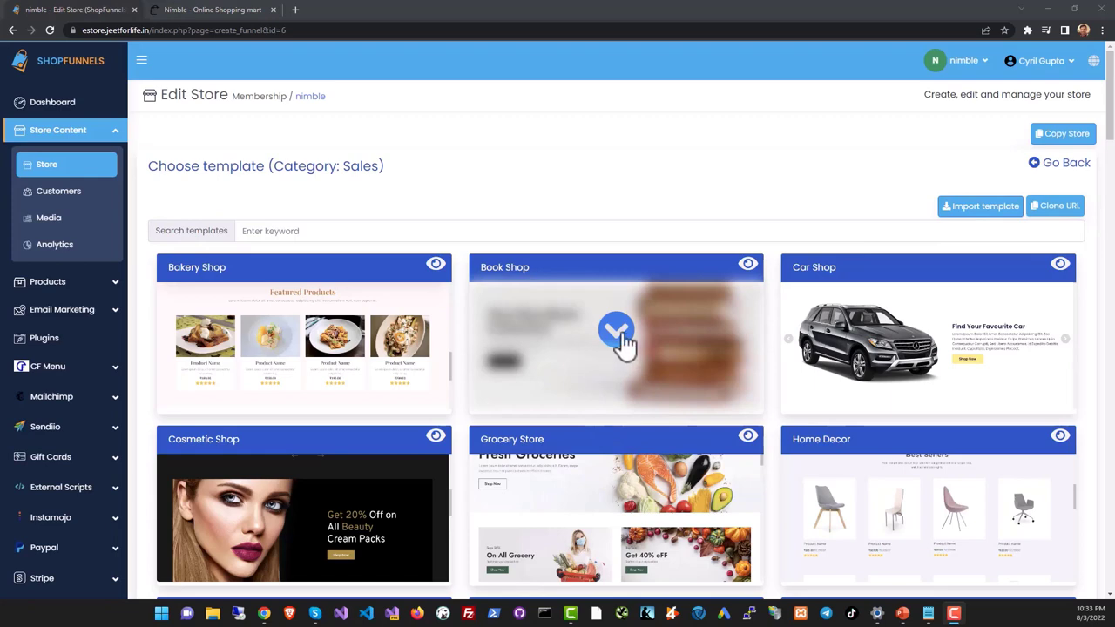
pyautogui.click(620, 345)
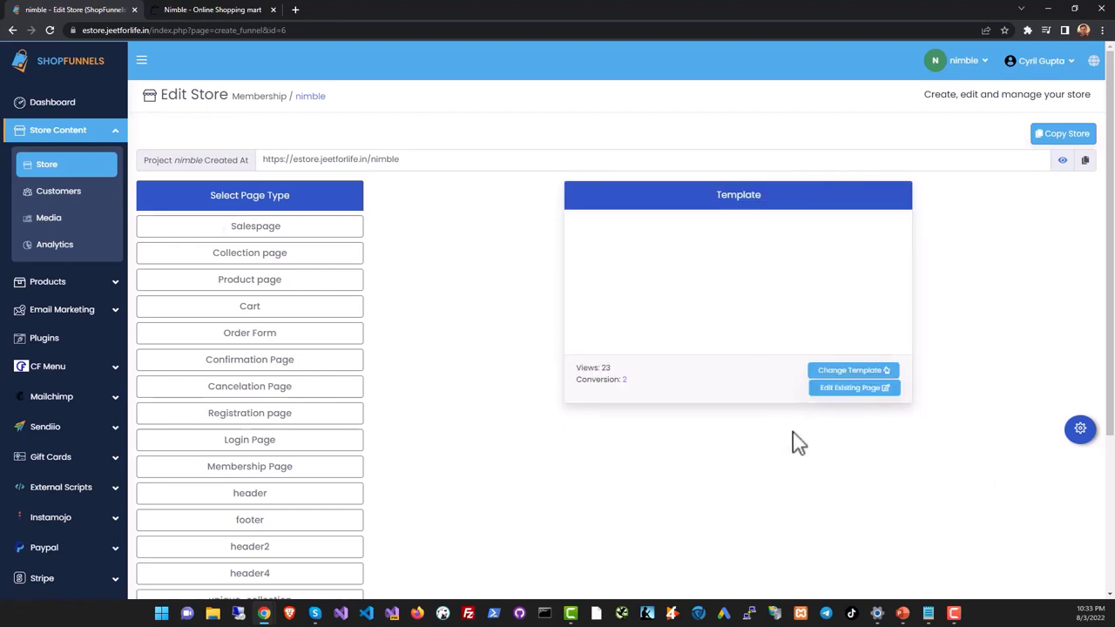
# Retitle the hero heading 'Fantastic books for you' and set its text colour to dark navy.
pyautogui.click(854, 389)
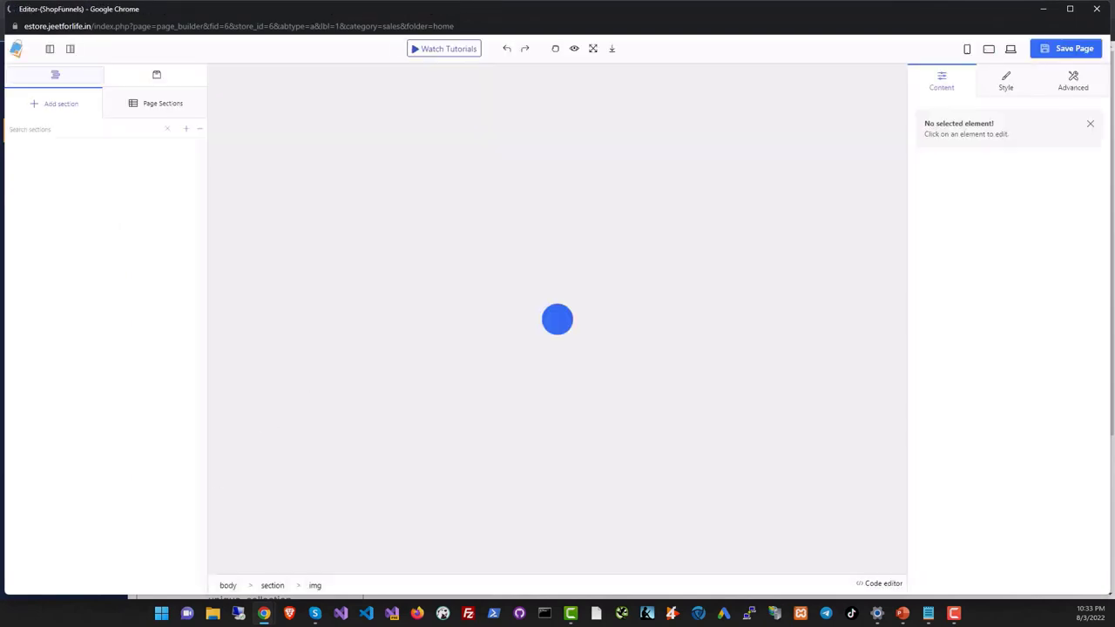
pyautogui.write('ntas')
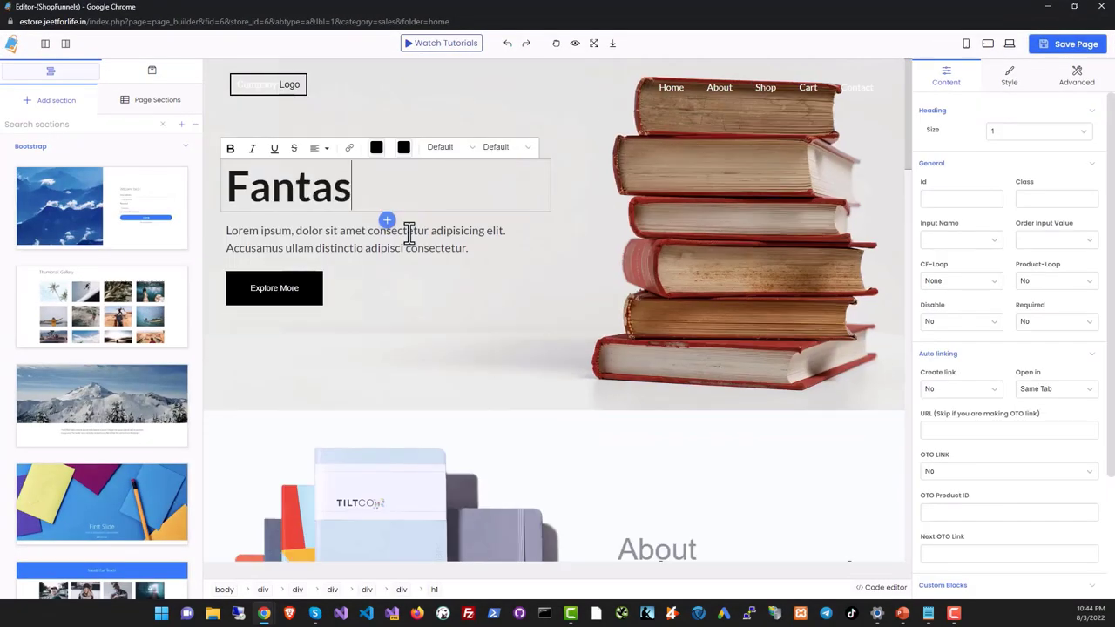
pyautogui.write('tic books for you')
pyautogui.click(454, 333)
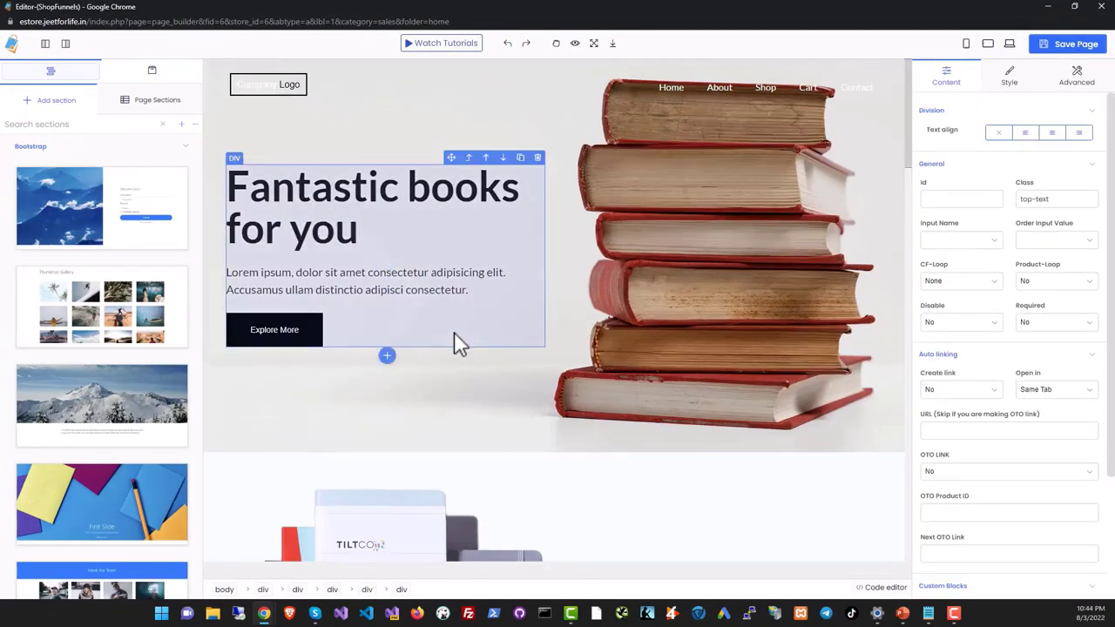
pyautogui.click(318, 236)
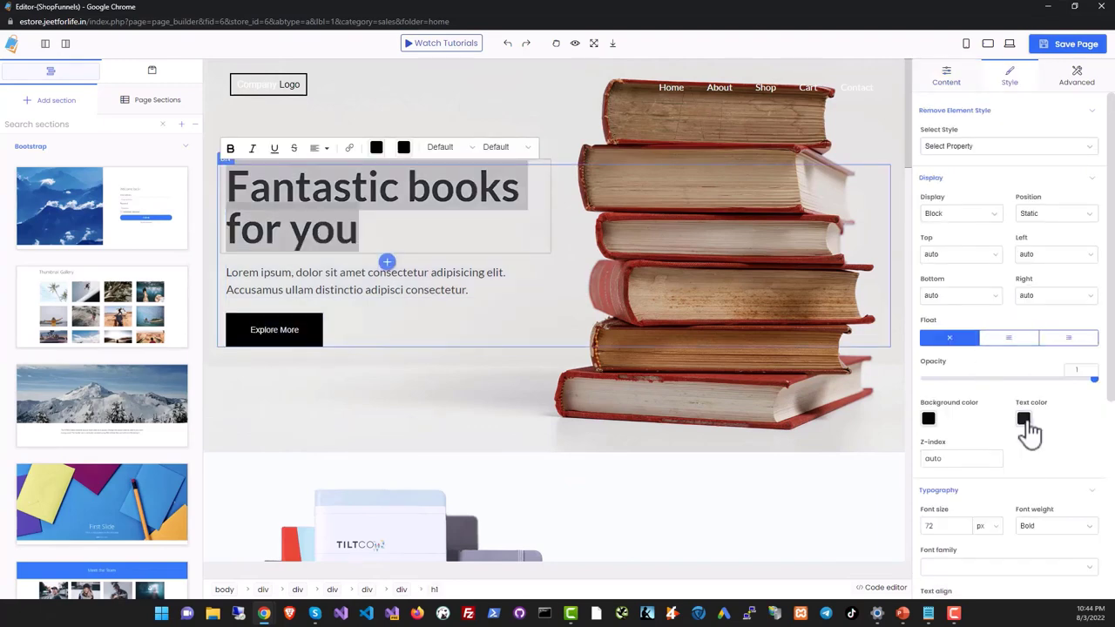
pyautogui.click(1023, 419)
pyautogui.click(977, 520)
pyautogui.click(610, 505)
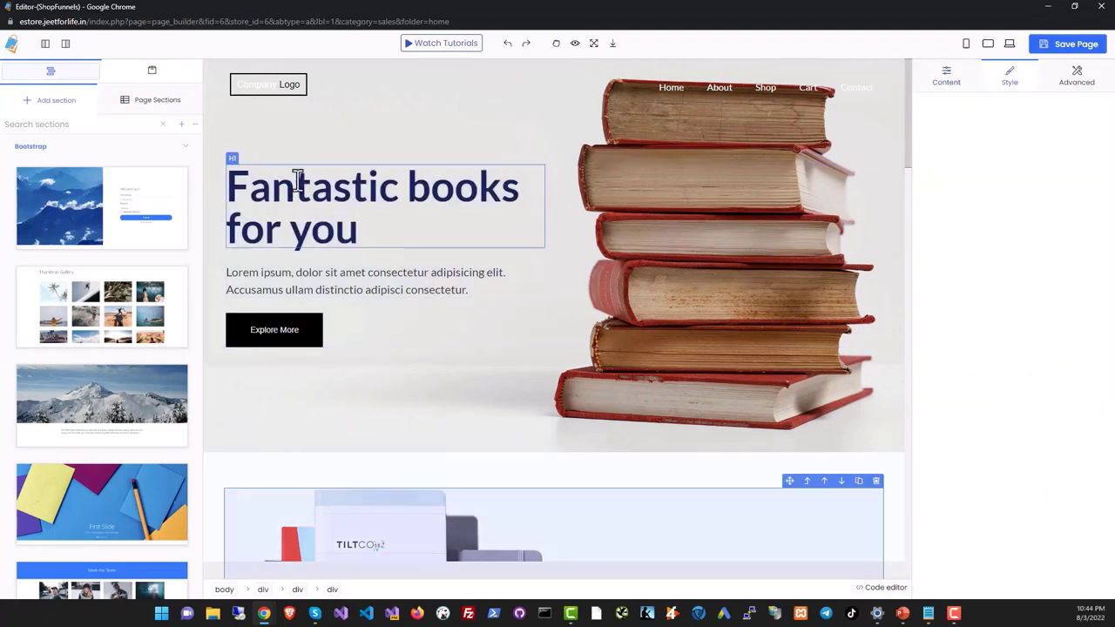
pyautogui.scroll(-3, 79, 279)
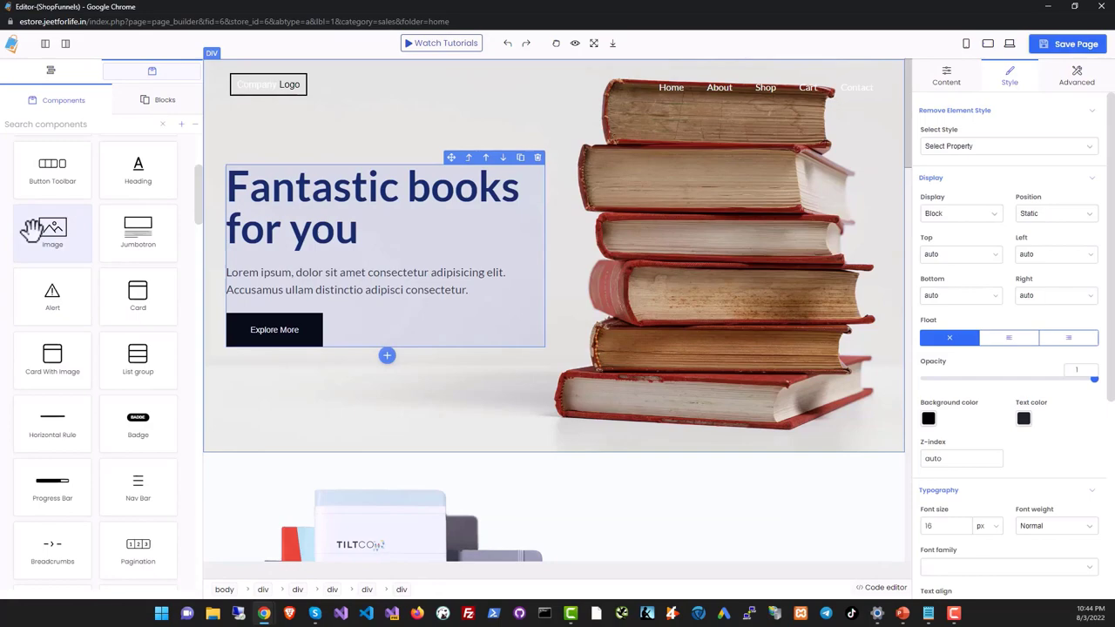
pyautogui.scroll(-3, 88, 331)
pyautogui.scroll(3, 138, 470)
pyautogui.scroll(-4, 132, 473)
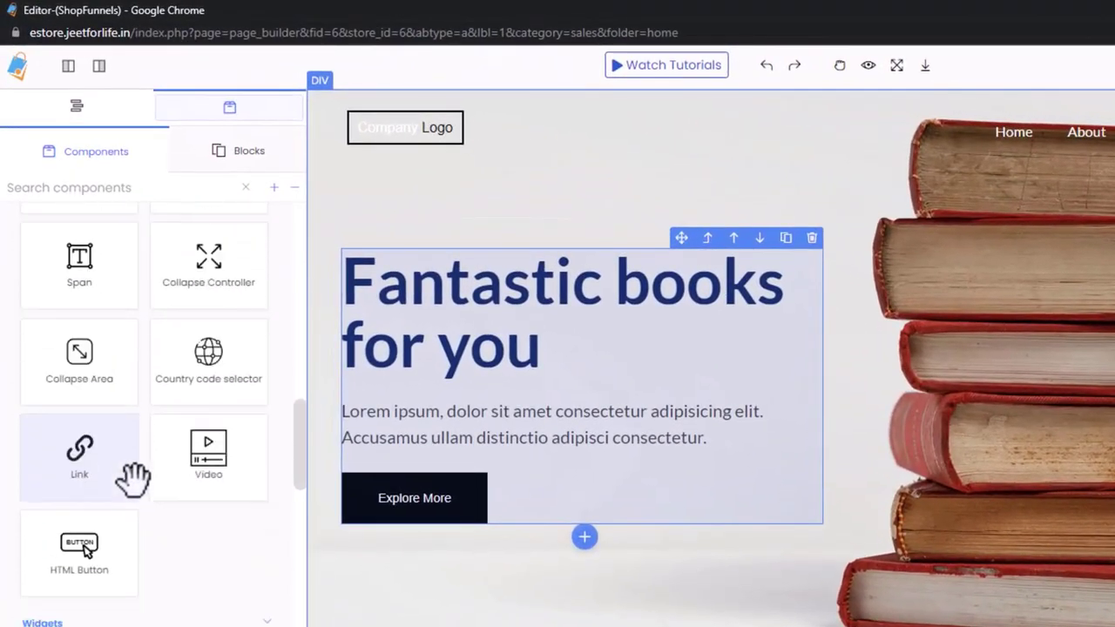
pyautogui.scroll(-3, 113, 487)
pyautogui.scroll(-1, 131, 457)
pyautogui.scroll(-2, 166, 483)
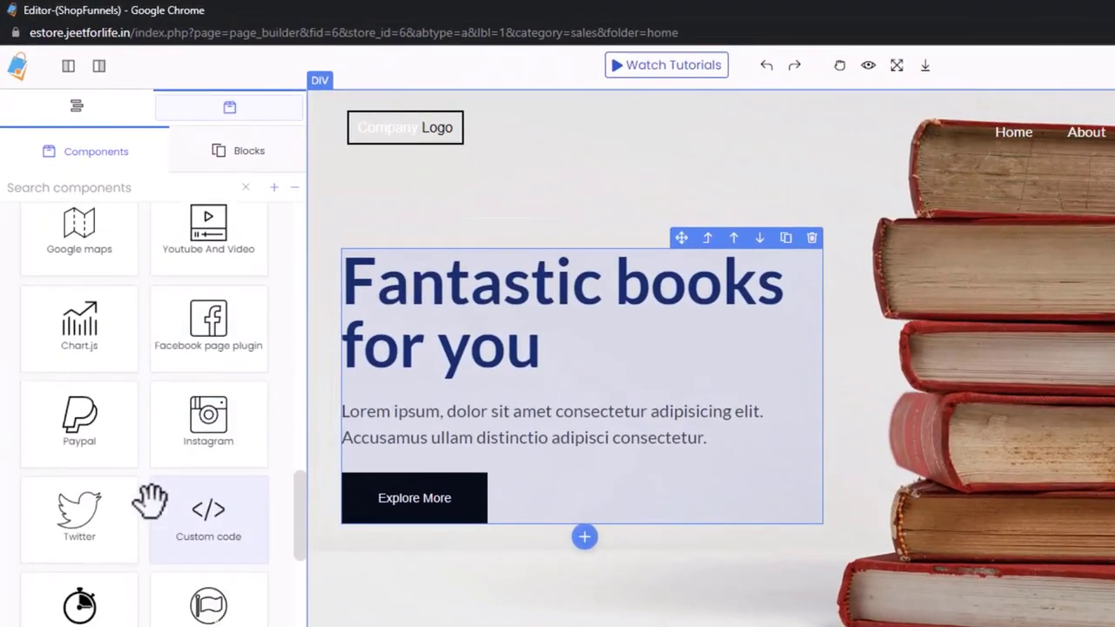
pyautogui.scroll(-2, 126, 516)
pyautogui.scroll(-1, 106, 540)
pyautogui.scroll(-3, 196, 580)
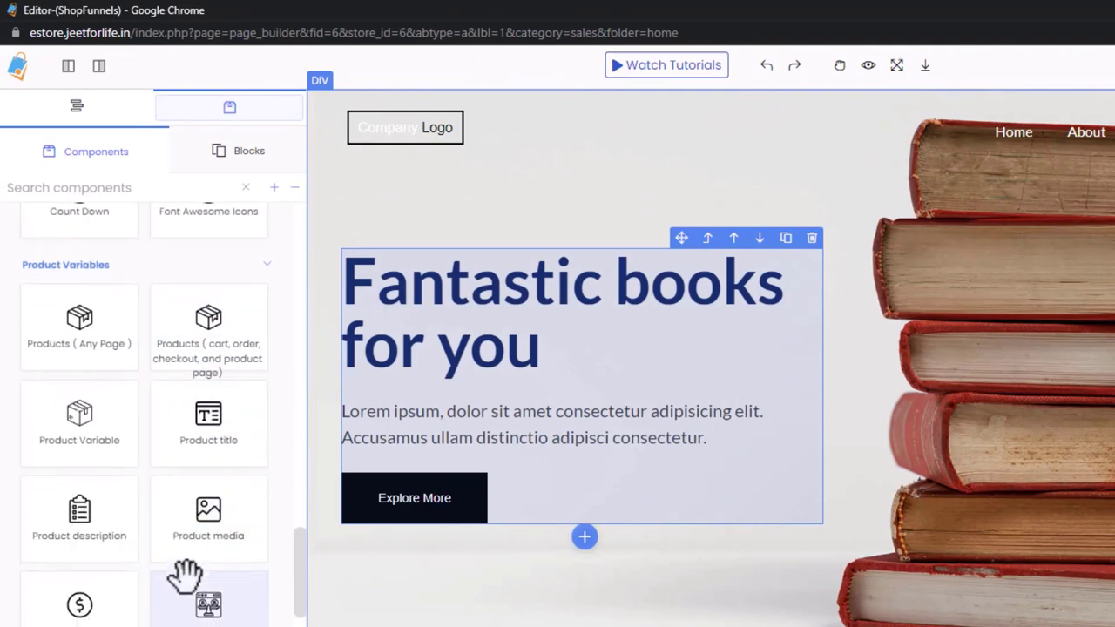
pyautogui.scroll(-2, 153, 540)
pyautogui.scroll(-2, 299, 609)
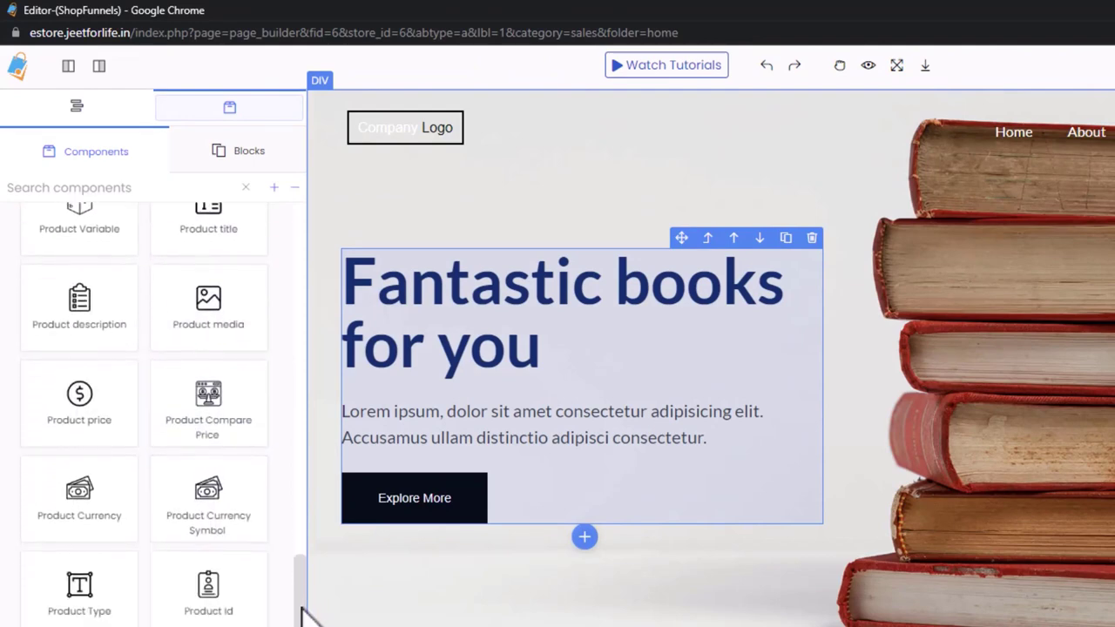
pyautogui.scroll(-5, 299, 610)
pyautogui.scroll(-4, 299, 609)
pyautogui.scroll(-3, 152, 409)
pyautogui.scroll(-4, 152, 409)
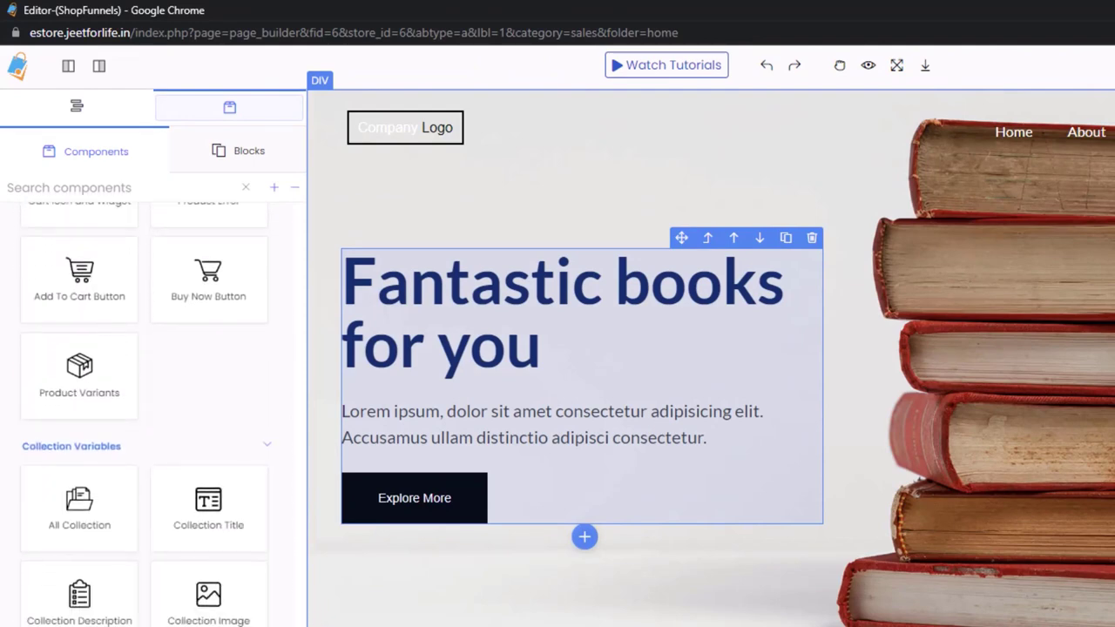
pyautogui.scroll(-3, 152, 410)
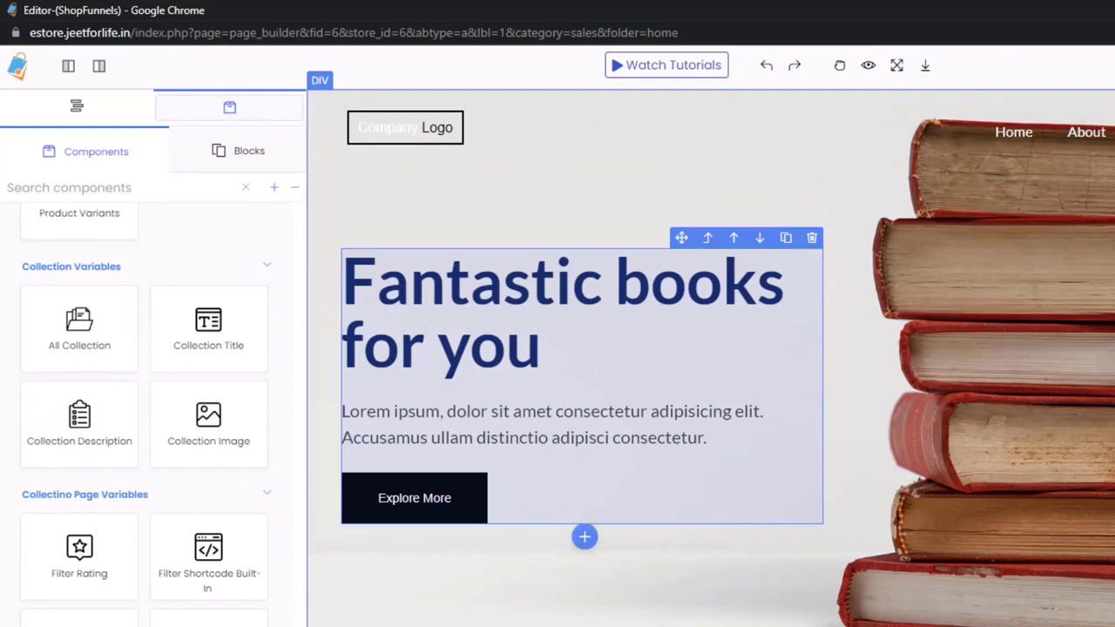
pyautogui.scroll(2, 144, 410)
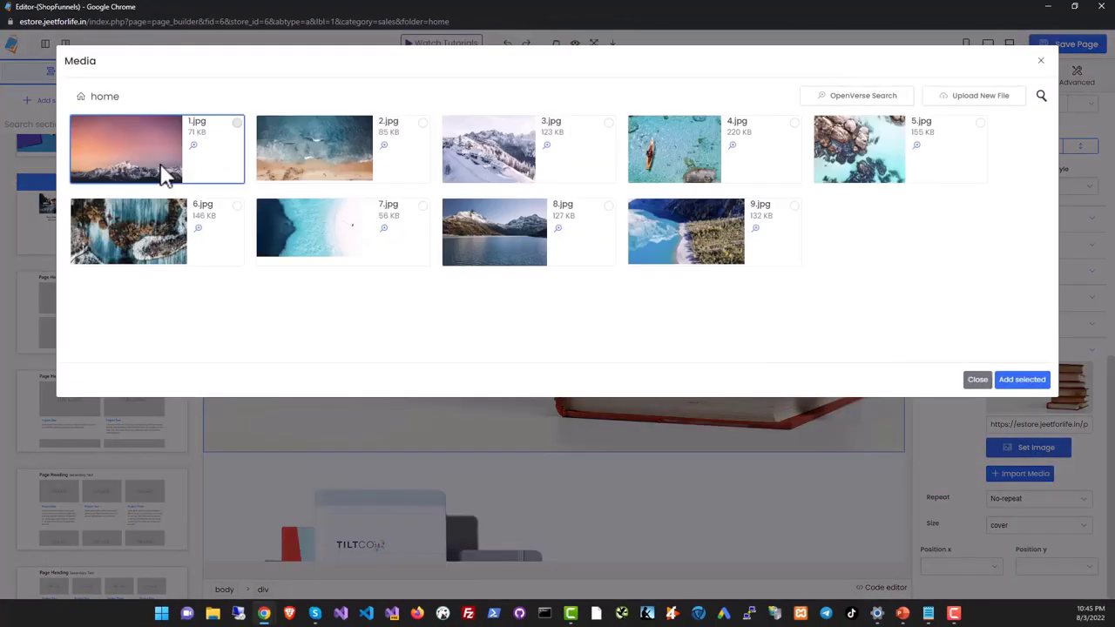
# Set the mountain photo as the hero background, then browse the Blocks library.
pyautogui.click(164, 174)
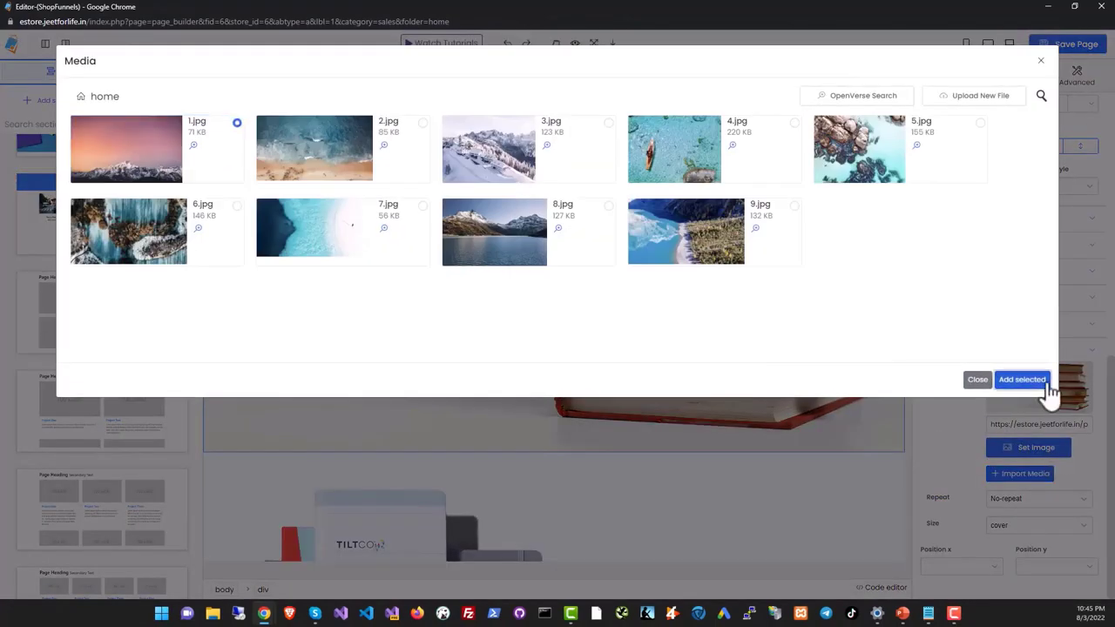
pyautogui.click(1041, 380)
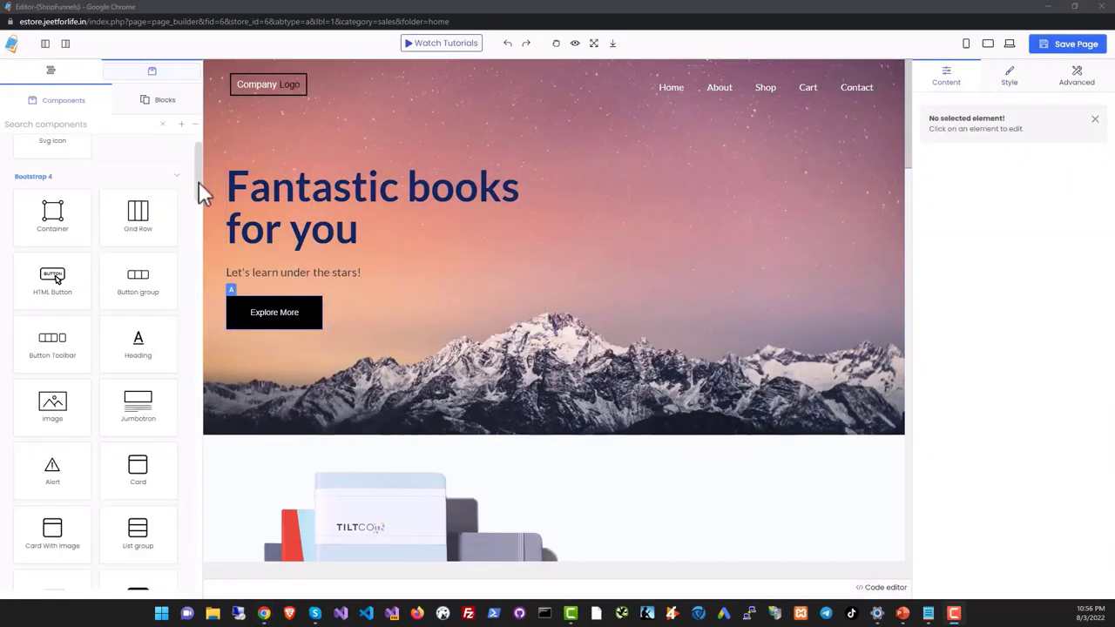
pyautogui.click(164, 99)
pyautogui.scroll(-5, 137, 281)
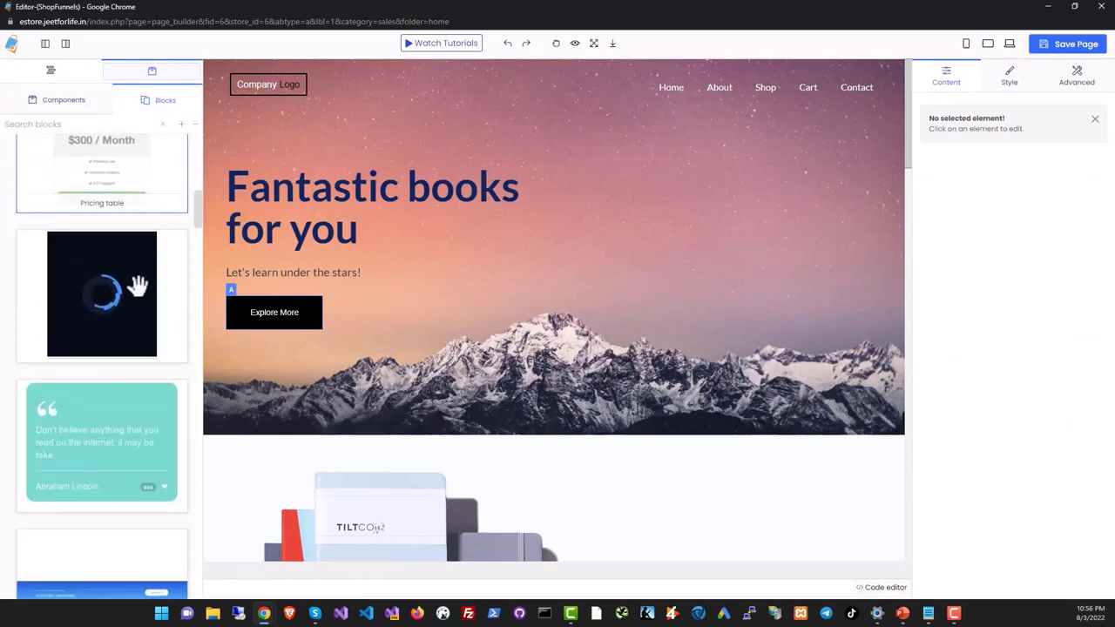
pyautogui.scroll(-3, 137, 282)
pyautogui.scroll(-3, 138, 283)
pyautogui.scroll(3, 137, 282)
# Scroll through the library of ready-made Page Sections.
pyautogui.click(51, 69)
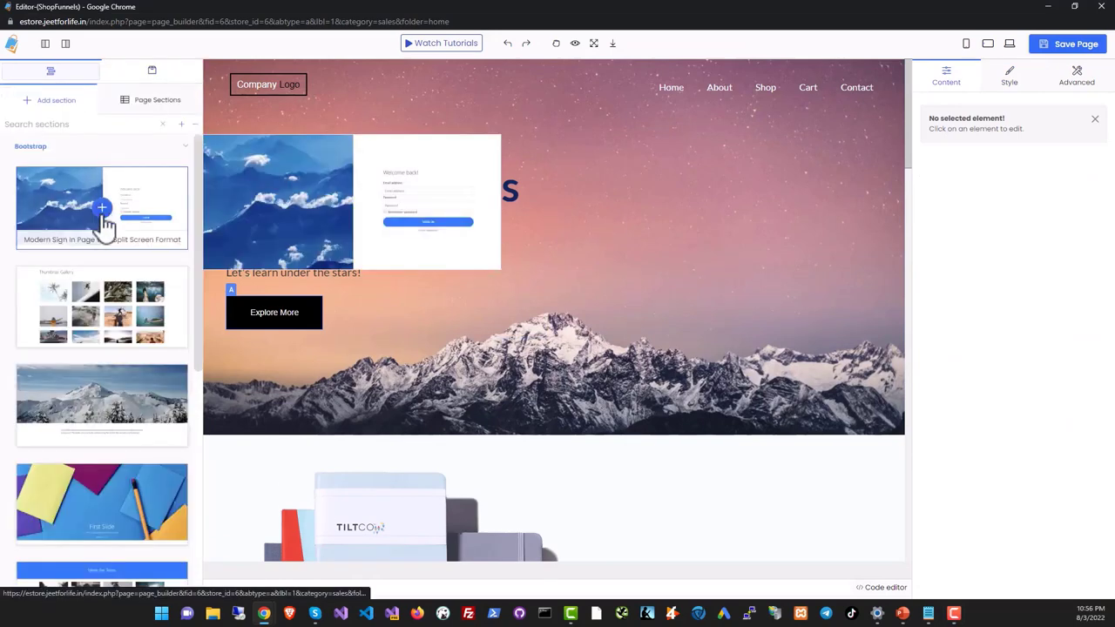
pyautogui.scroll(-3, 102, 218)
pyautogui.scroll(-3, 101, 261)
pyautogui.scroll(-1, 124, 391)
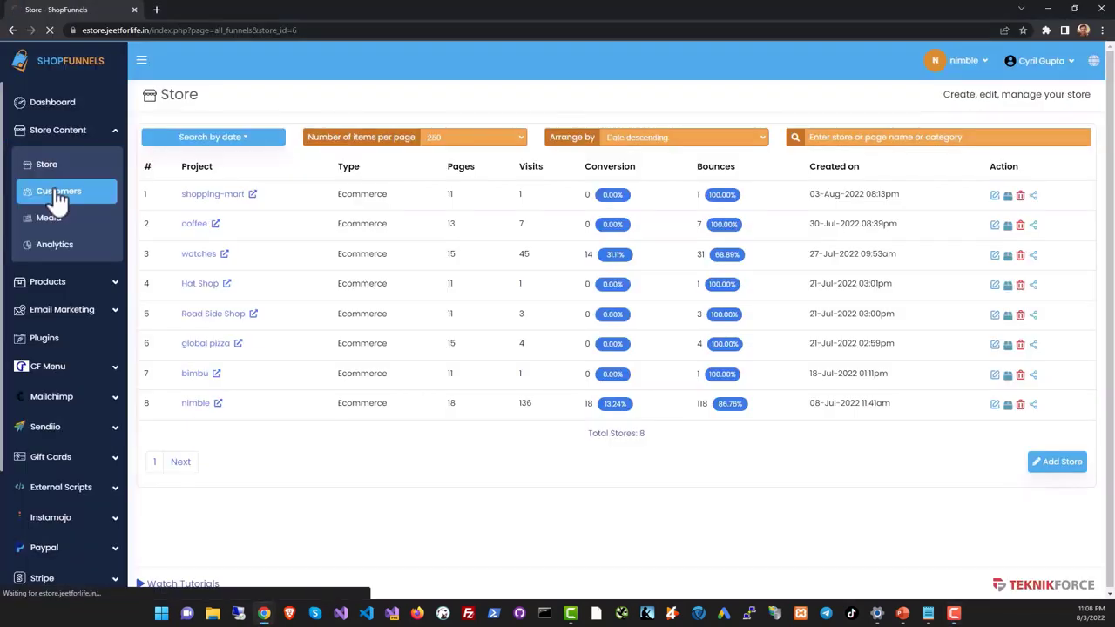
# Check the two-customer list, briefly opening the date search, then open the Media library.
pyautogui.click(57, 194)
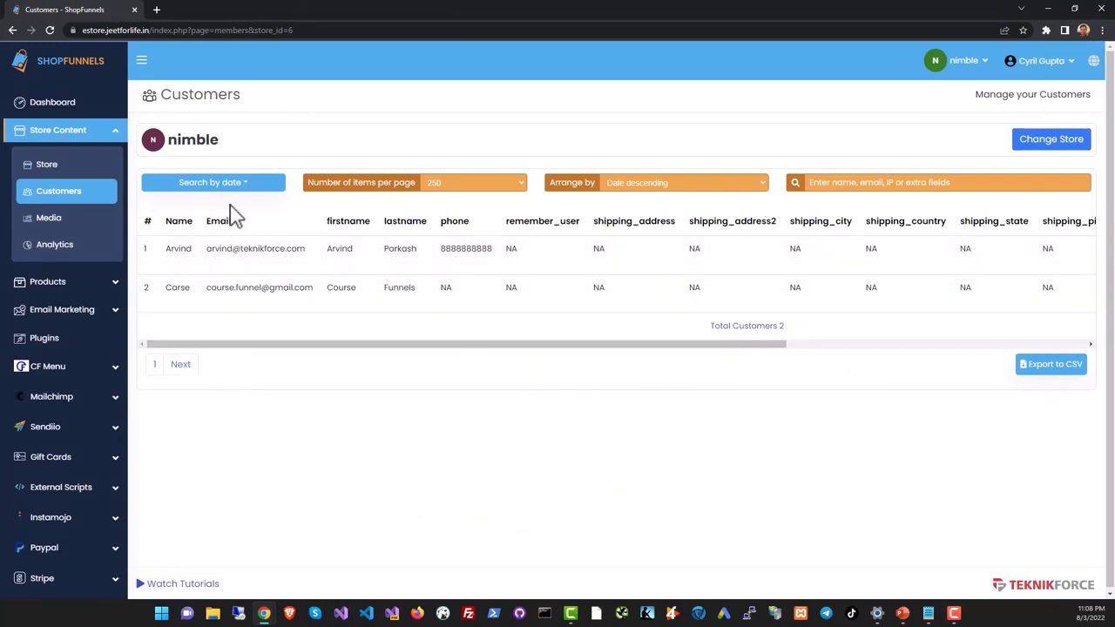
pyautogui.click(241, 184)
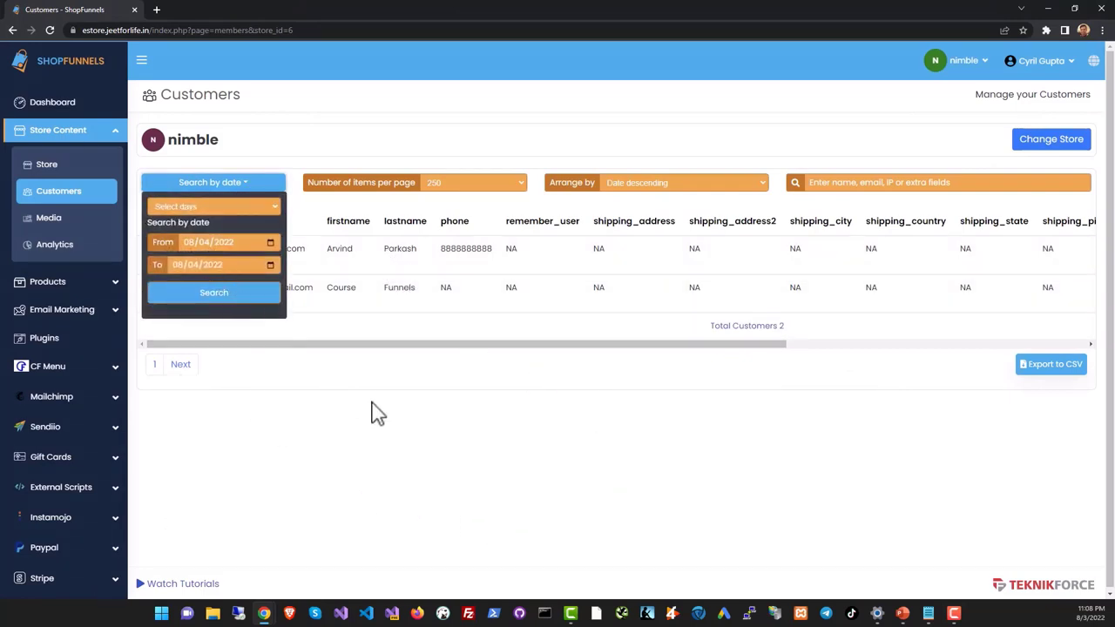
pyautogui.click(411, 409)
pyautogui.click(881, 182)
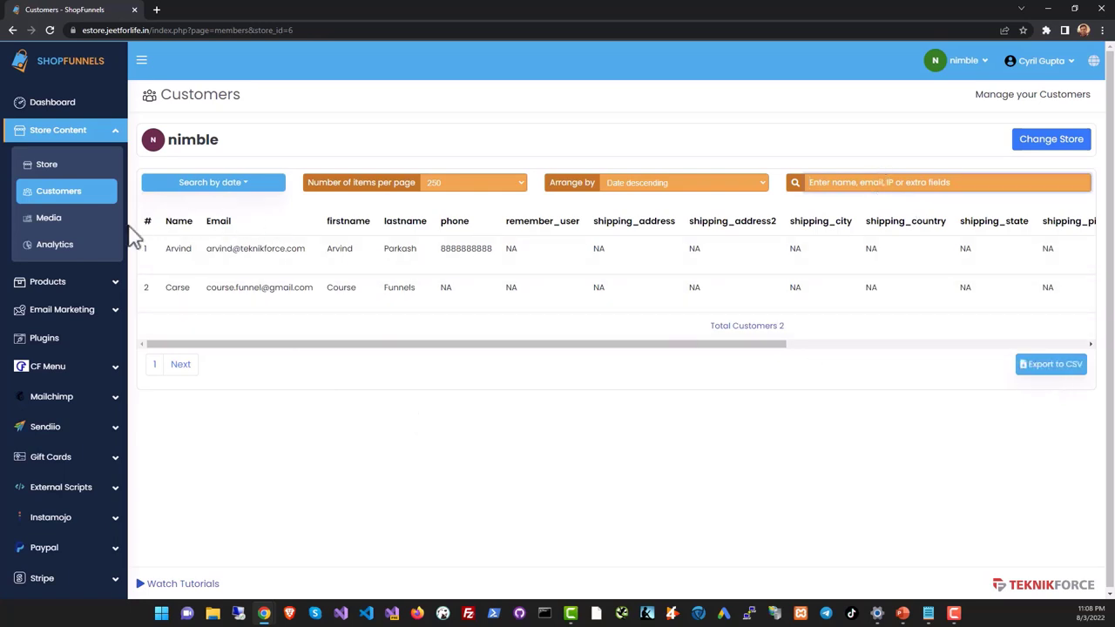
pyautogui.click(77, 231)
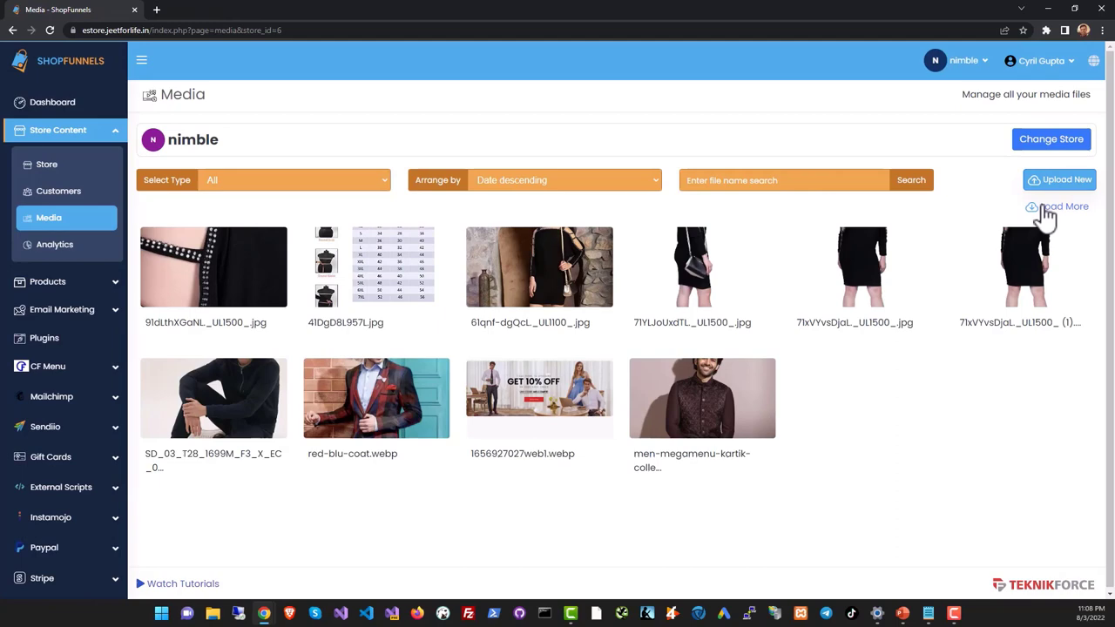
# Review nimble's 136 visits and 23 conversions by browser, operating system, device and location.
pyautogui.click(1059, 180)
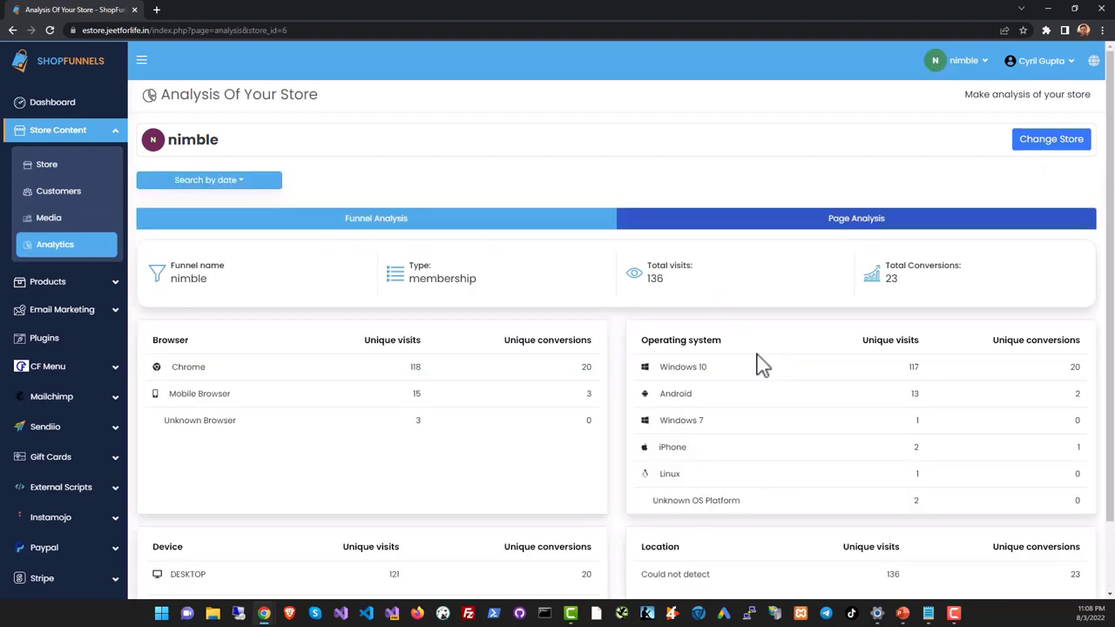
pyautogui.scroll(-2, 582, 370)
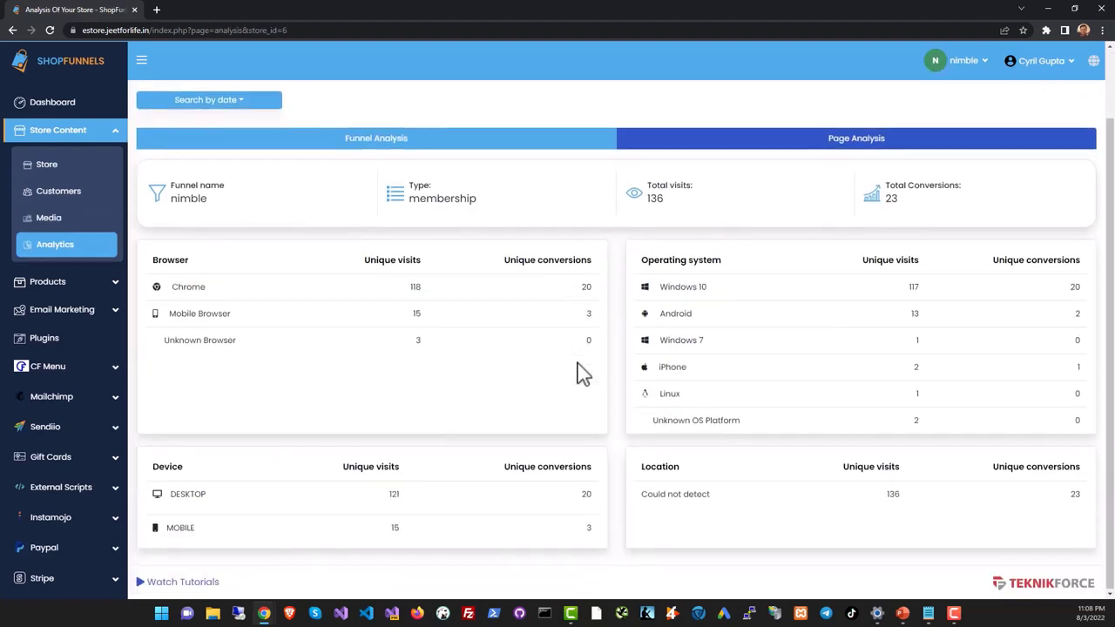
pyautogui.scroll(2, 585, 372)
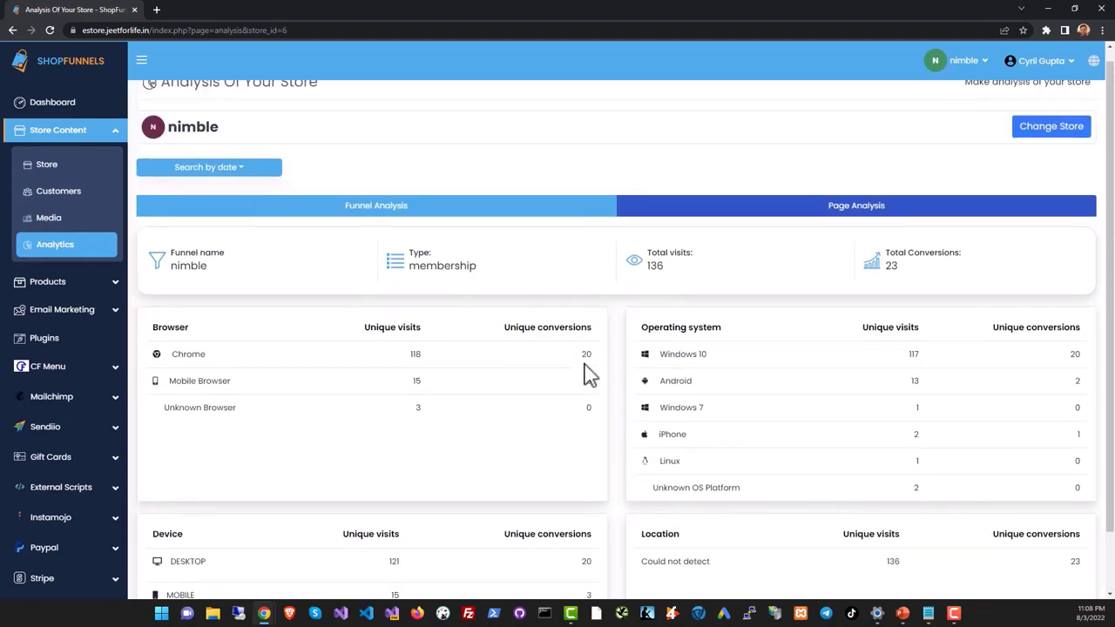
pyautogui.moveTo(687, 380); pyautogui.dragTo(736, 462)
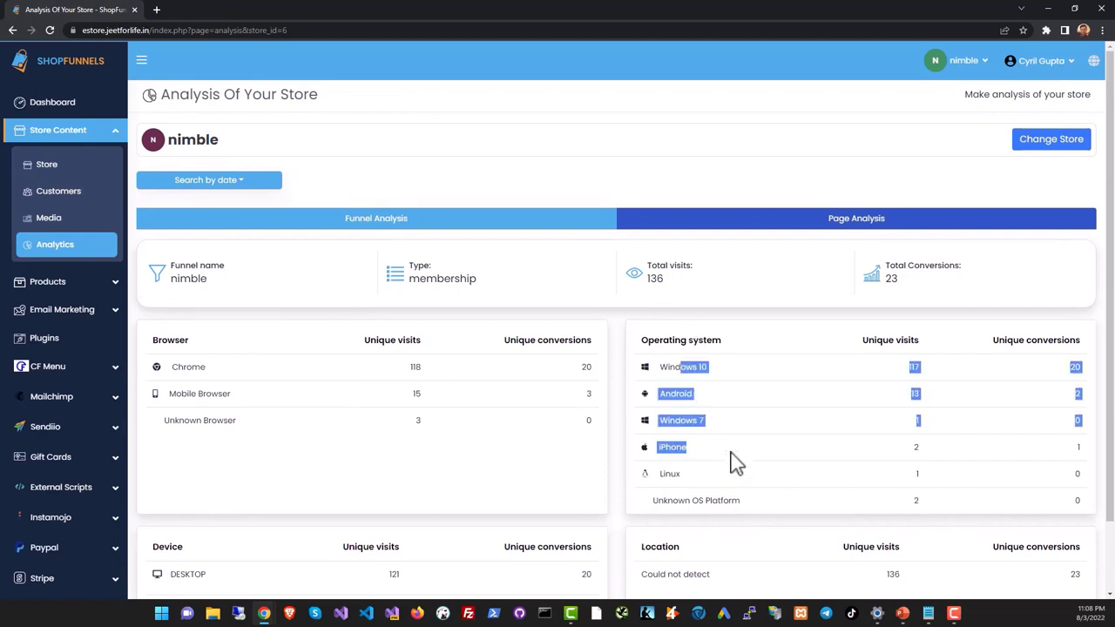
pyautogui.click(709, 457)
pyautogui.scroll(-2, 462, 412)
pyautogui.scroll(2, 462, 412)
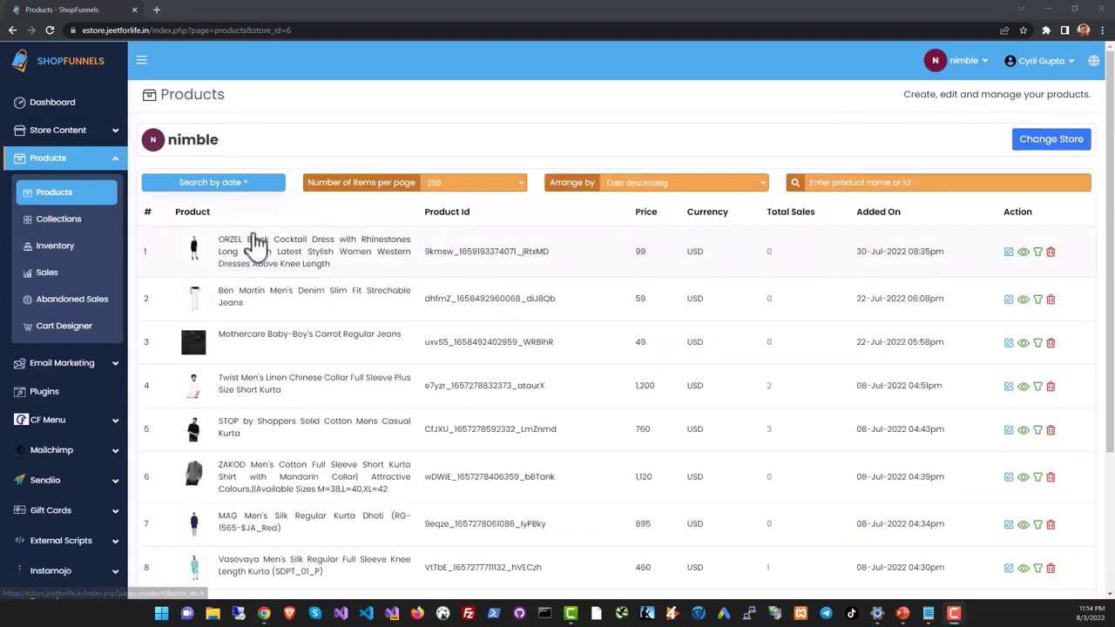
# Scroll through the ten-product list to the ORZEL black cocktail dress row.
pyautogui.scroll(-3, 362, 290)
pyautogui.scroll(-2, 362, 290)
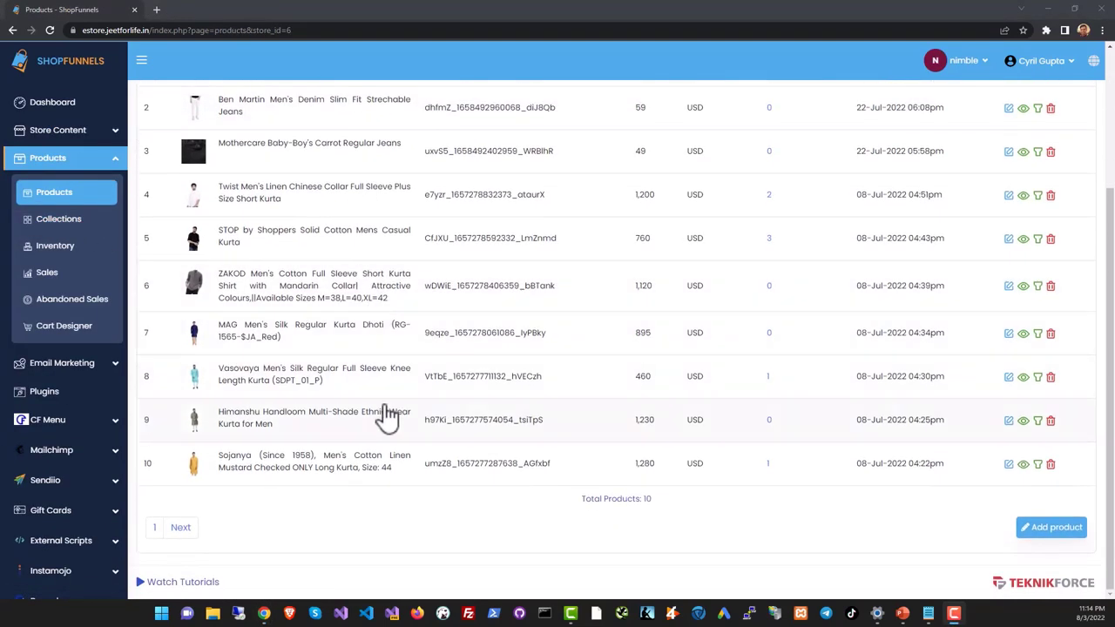
pyautogui.scroll(3, 386, 409)
pyautogui.scroll(-3, 386, 400)
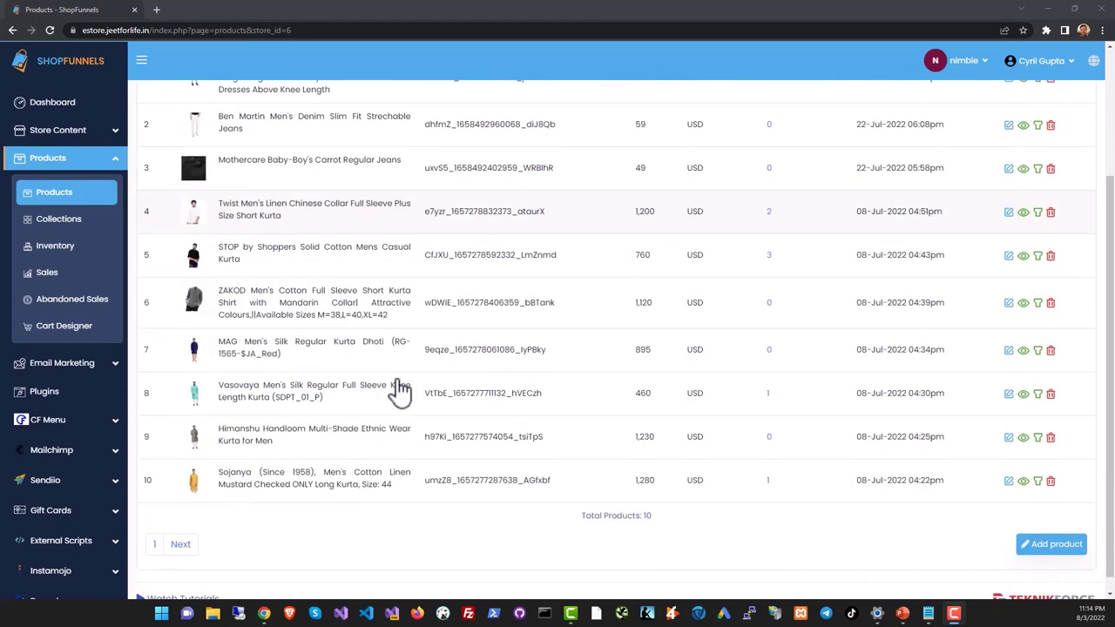
pyautogui.scroll(-1, 348, 248)
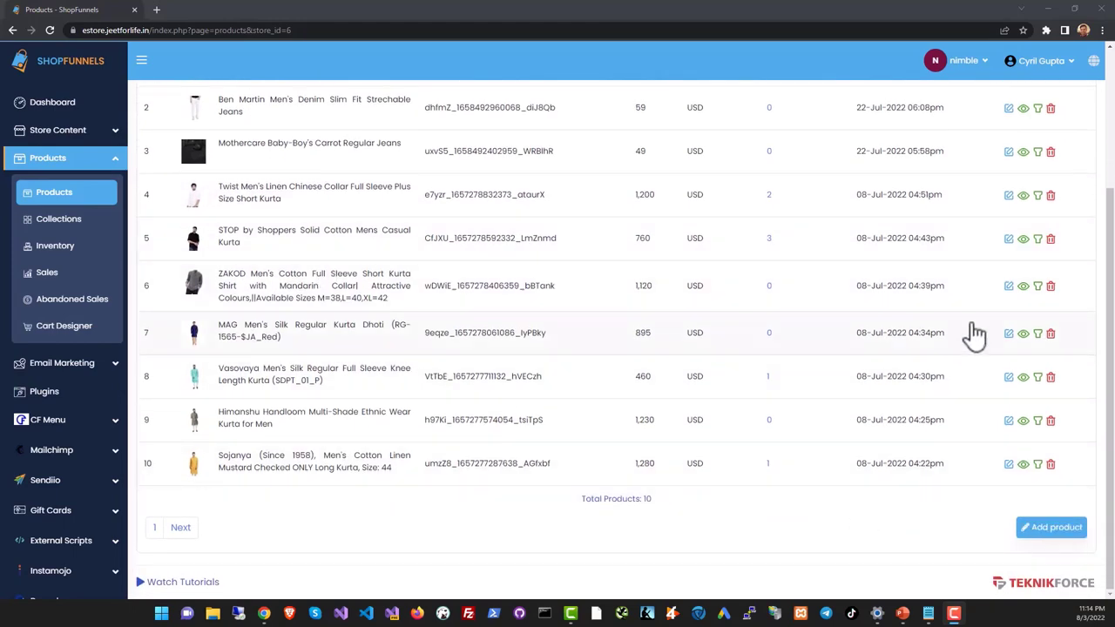
pyautogui.scroll(3, 975, 330)
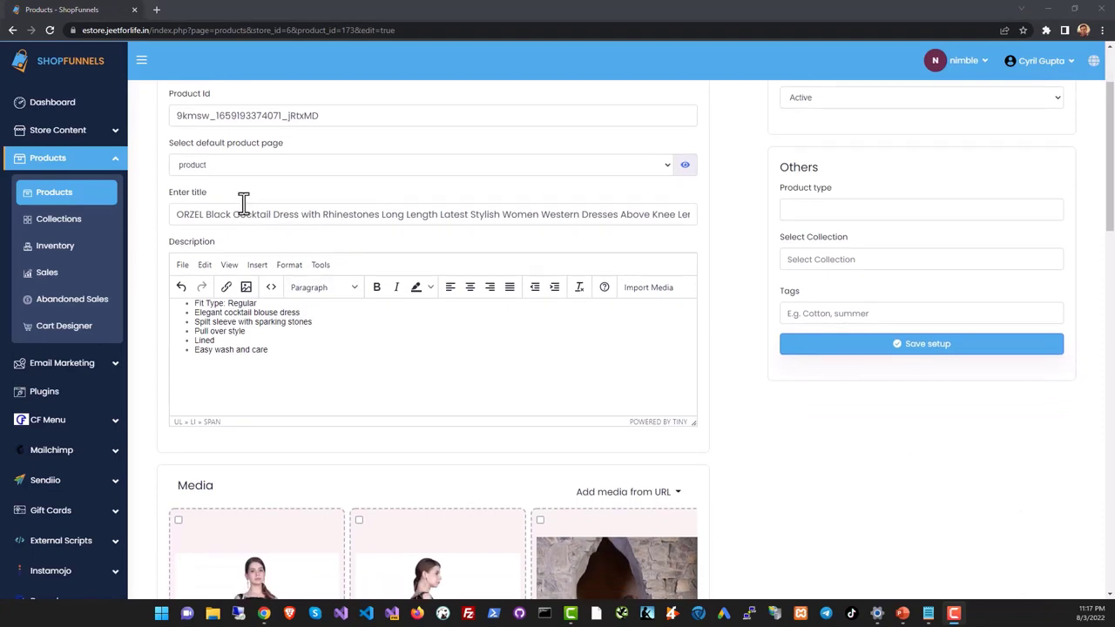
pyautogui.scroll(2, 209, 218)
pyautogui.click(241, 281)
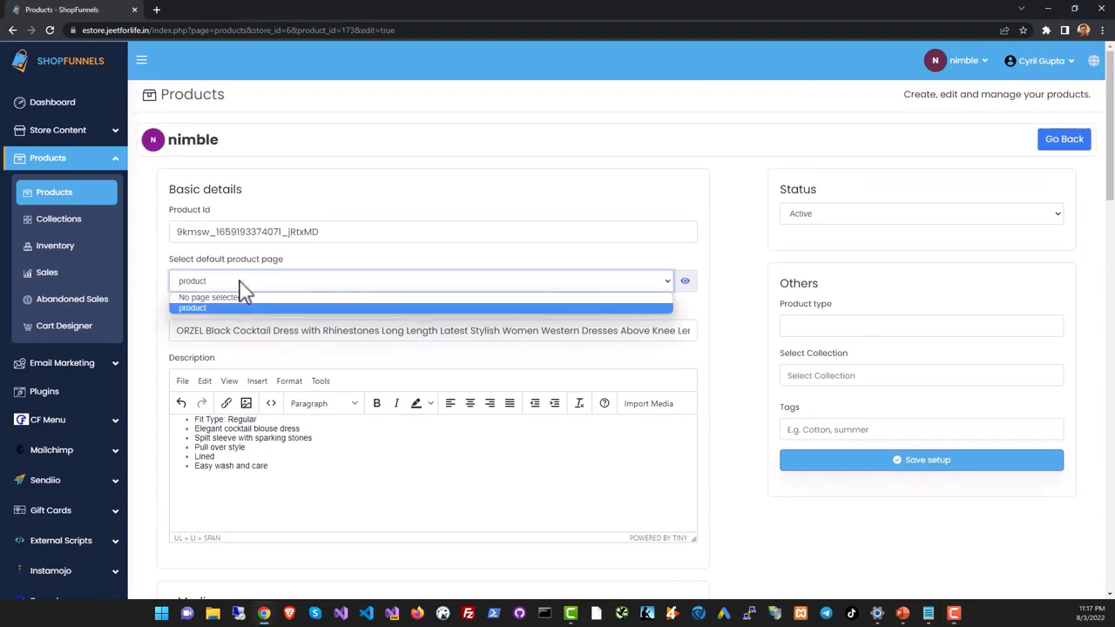
pyautogui.click(240, 281)
pyautogui.click(308, 335)
pyautogui.scroll(-2, 305, 357)
pyautogui.moveTo(269, 349); pyautogui.dragTo(178, 301)
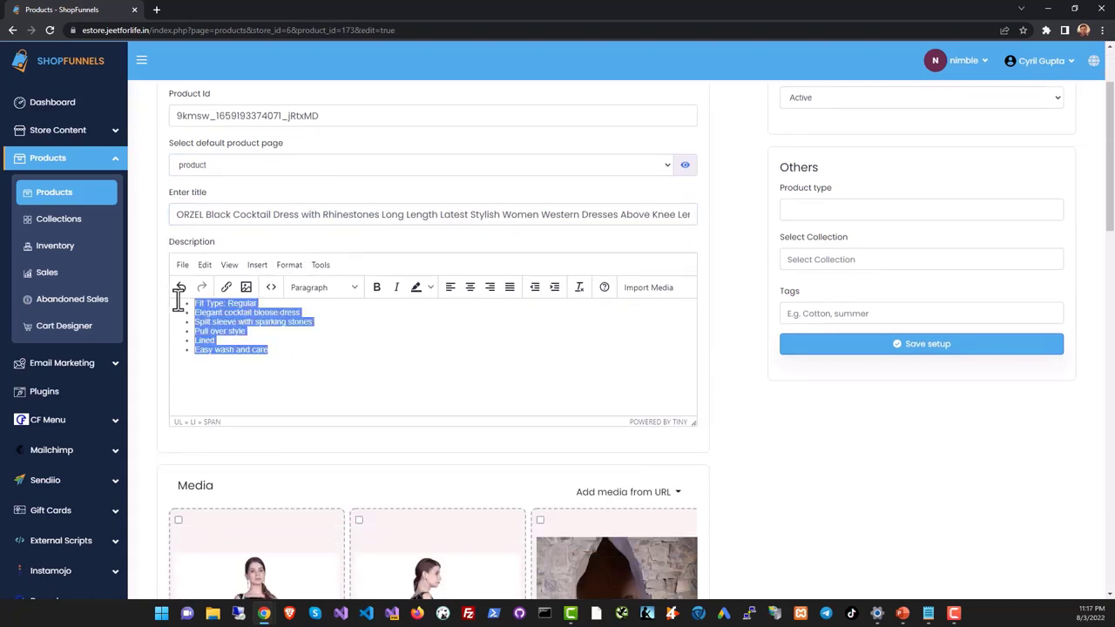
pyautogui.scroll(-3, 391, 397)
pyautogui.scroll(-1, 272, 340)
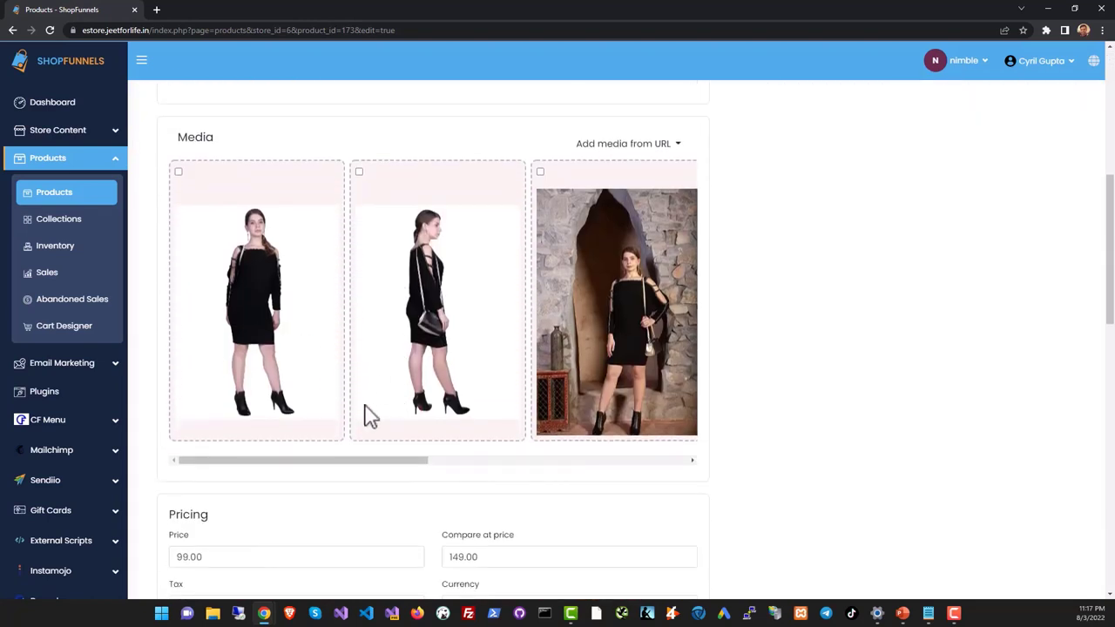
pyautogui.moveTo(365, 470)
pyautogui.mouseDown()
pyautogui.moveTo(518, 488)
pyautogui.moveTo(287, 455)
pyautogui.mouseUp()
pyautogui.scroll(-3, 214, 407)
pyautogui.scroll(-2, 481, 392)
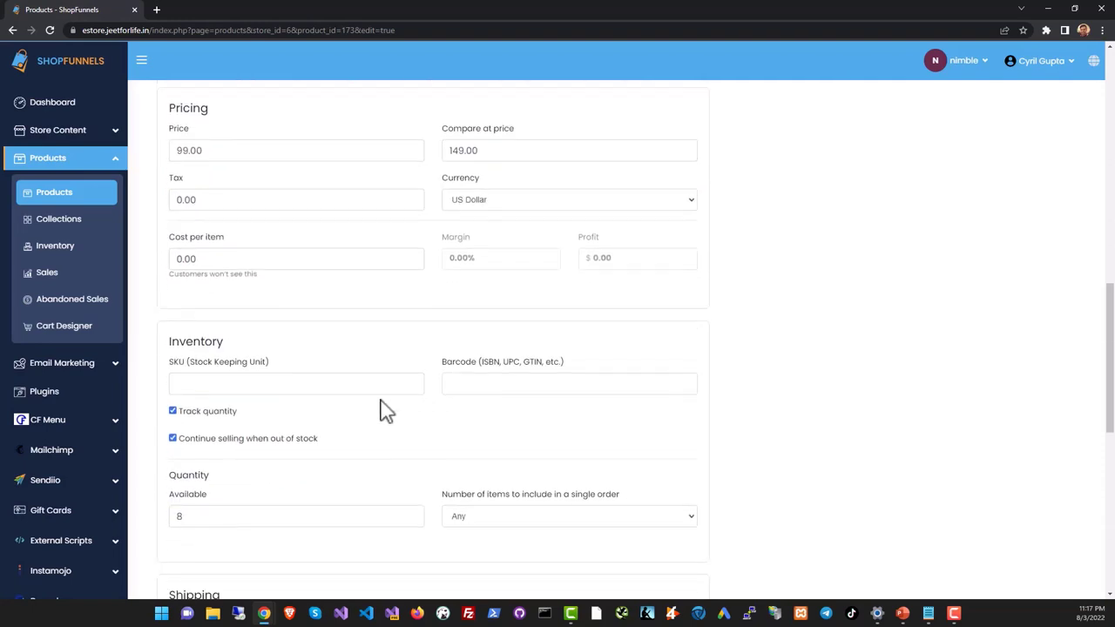
pyautogui.scroll(-1, 258, 370)
pyautogui.scroll(-2, 410, 365)
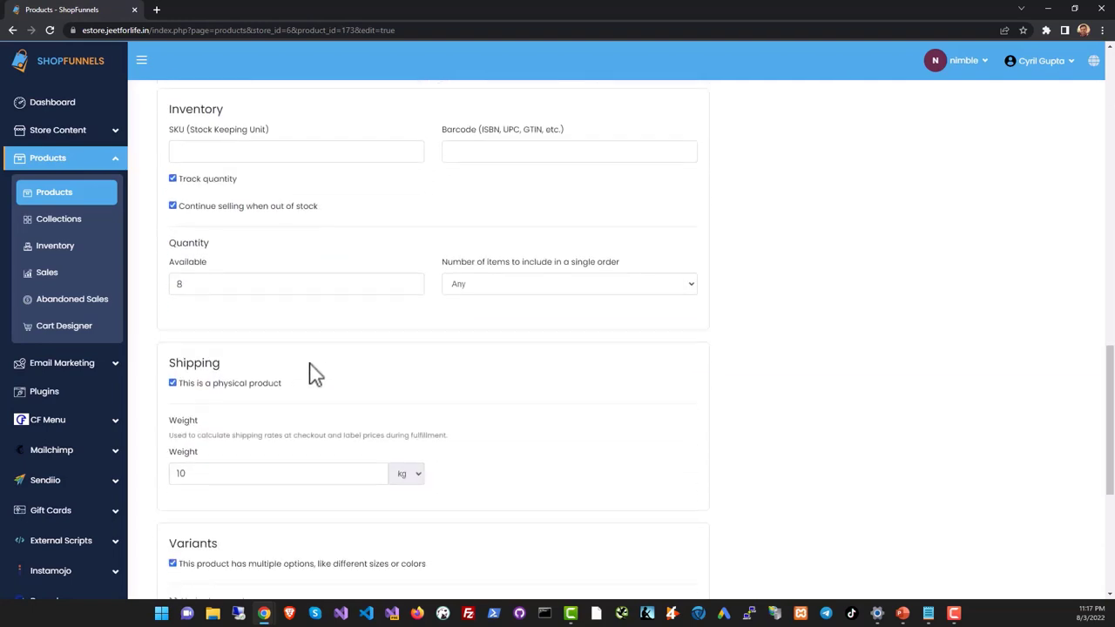
pyautogui.click(526, 290)
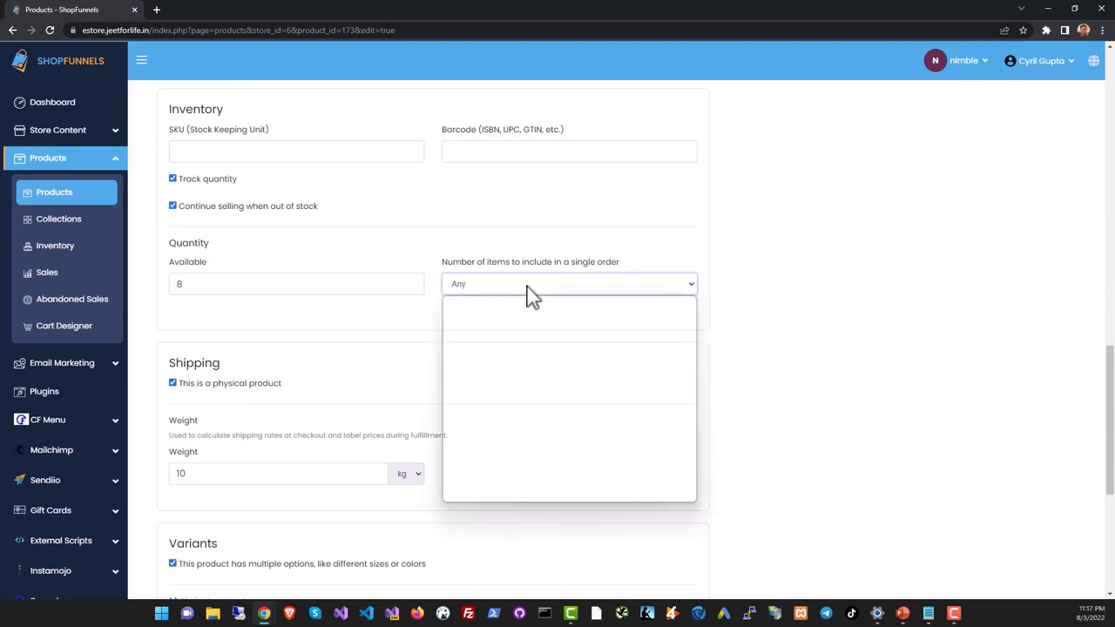
pyautogui.click(788, 327)
pyautogui.scroll(-1, 178, 277)
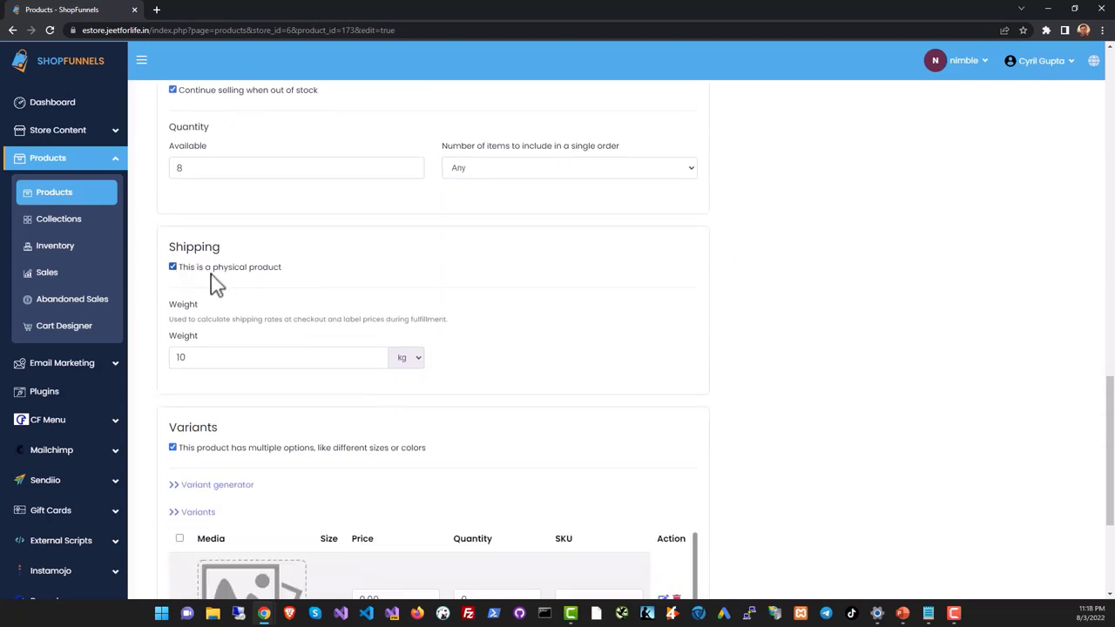
pyautogui.scroll(-1, 296, 321)
pyautogui.scroll(-1, 228, 344)
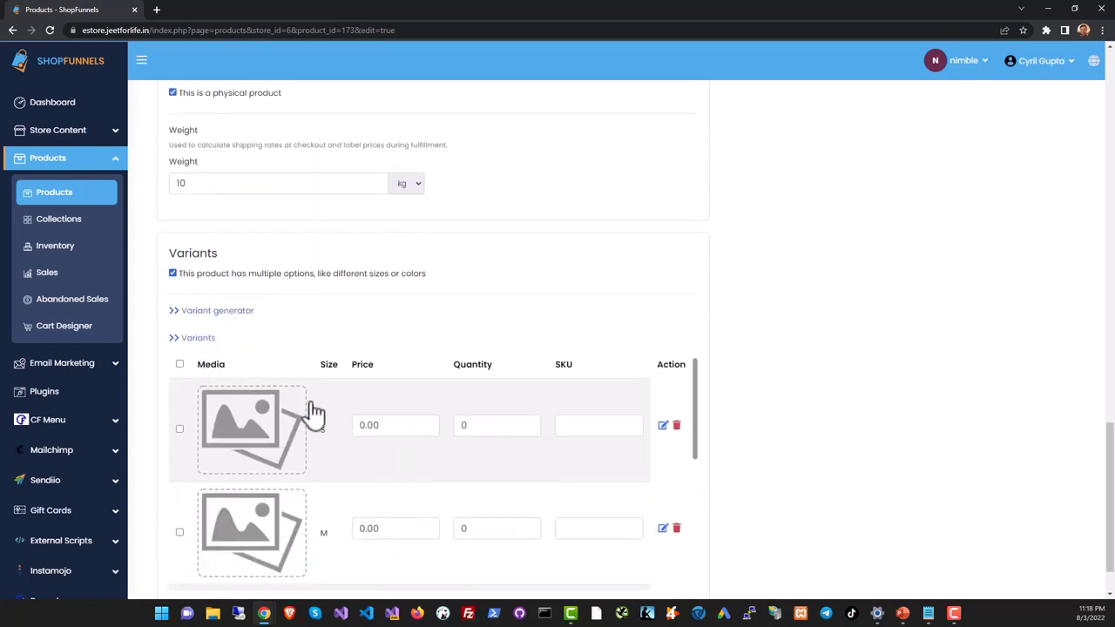
pyautogui.scroll(-1, 311, 410)
pyautogui.scroll(-1, 328, 418)
pyautogui.scroll(-1, 328, 427)
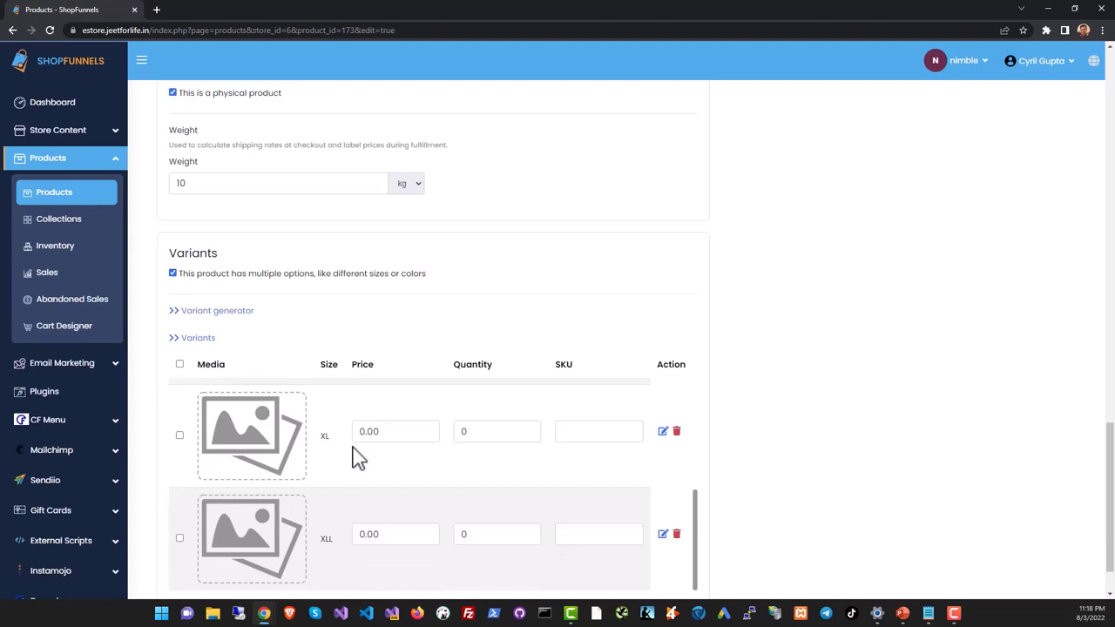
pyautogui.scroll(2, 416, 505)
pyautogui.scroll(3, 392, 488)
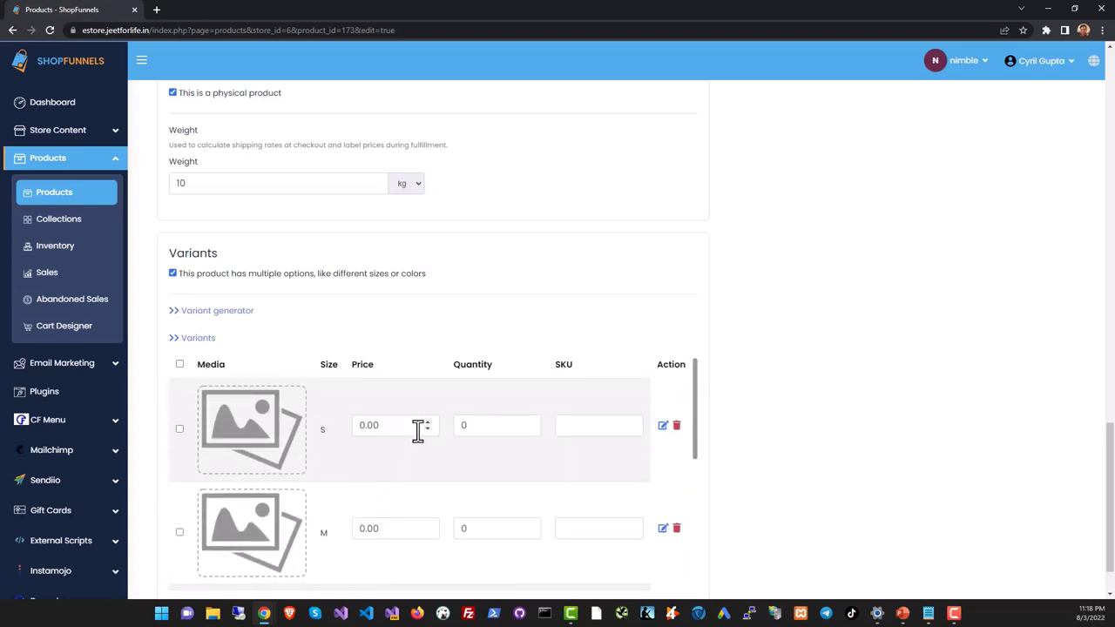
pyautogui.scroll(-3, 600, 535)
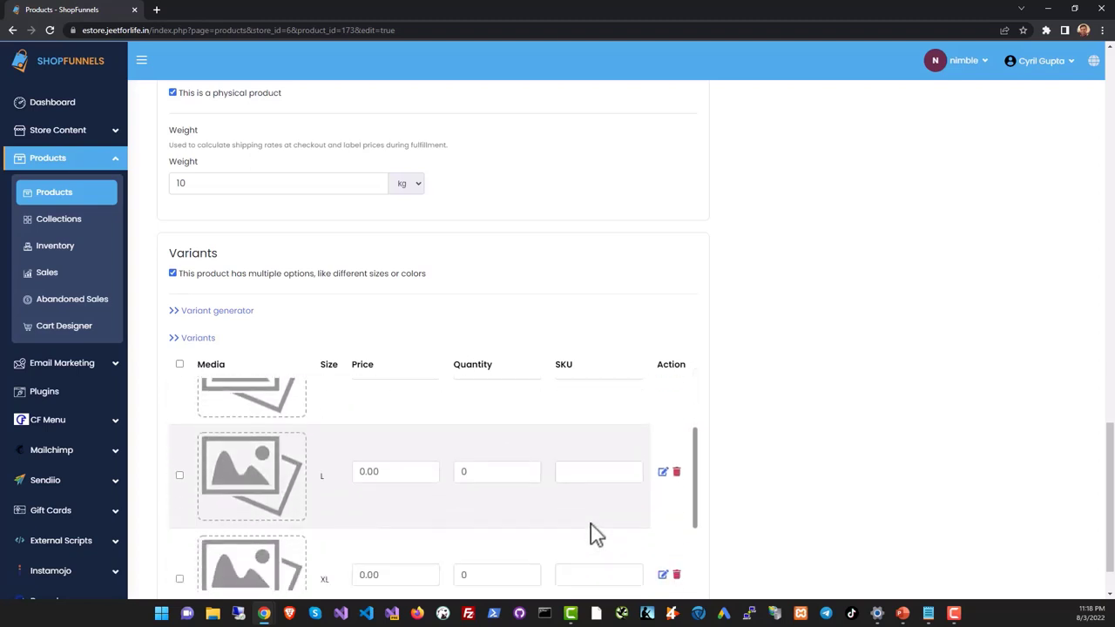
pyautogui.scroll(-2, 558, 479)
pyautogui.scroll(2, 497, 445)
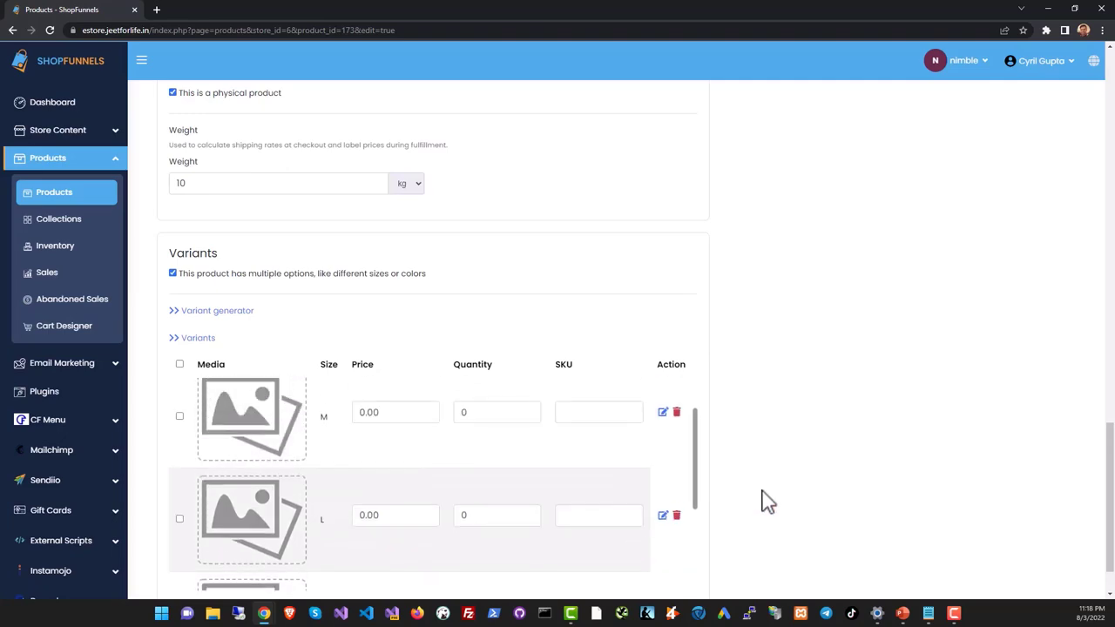
pyautogui.middleClick(762, 501)
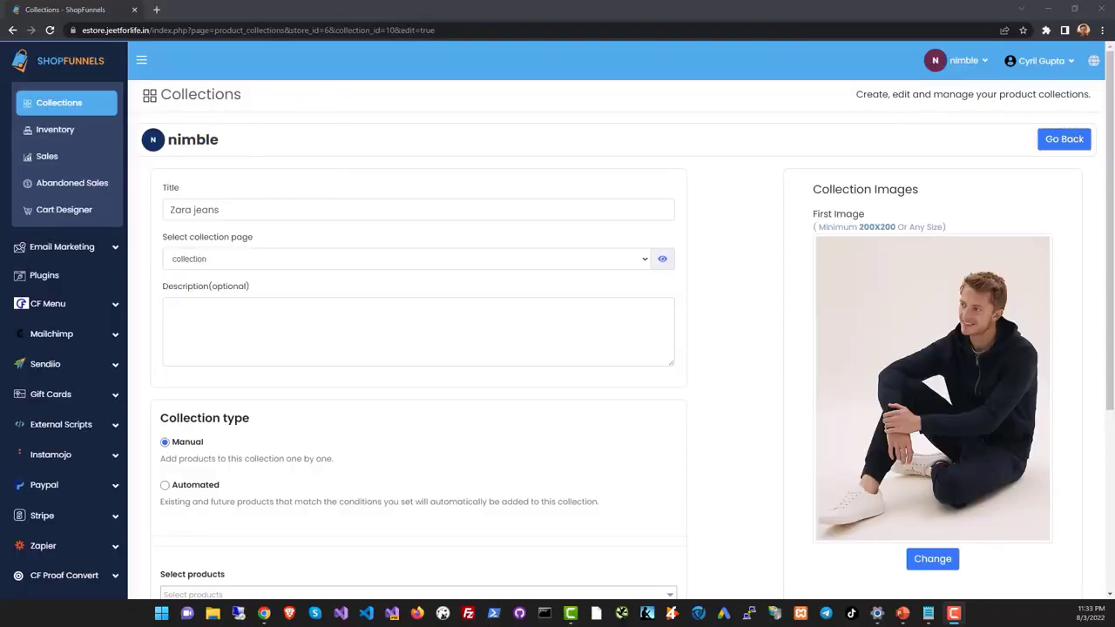
# Preview the Zara jeans Automated match conditions, then set the collection back to Manual.
pyautogui.scroll(-2, 415, 396)
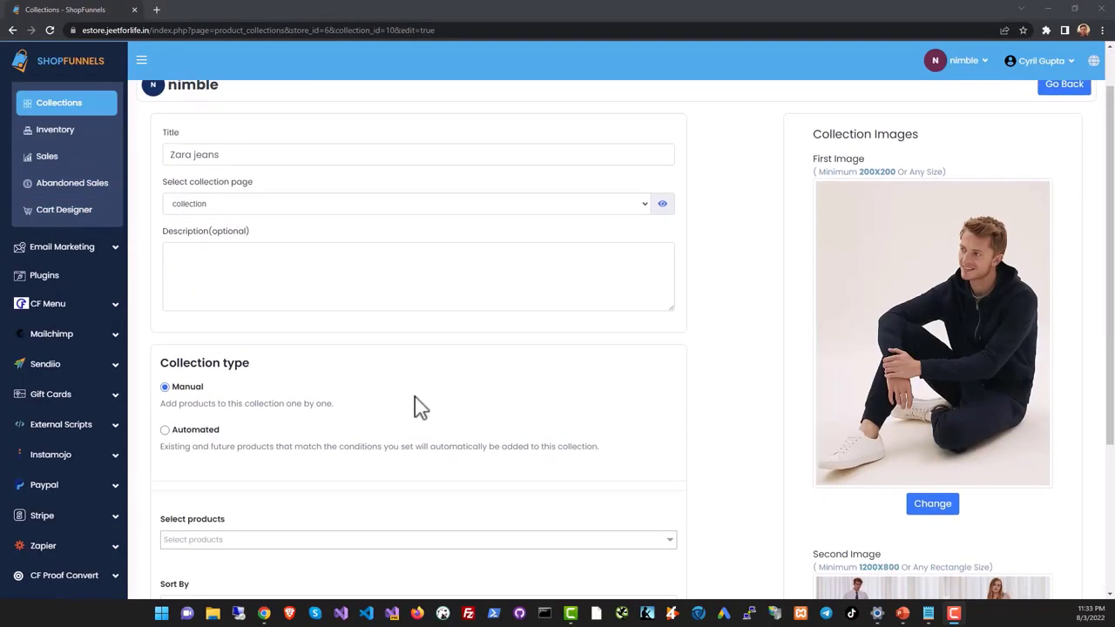
pyautogui.scroll(2, 409, 405)
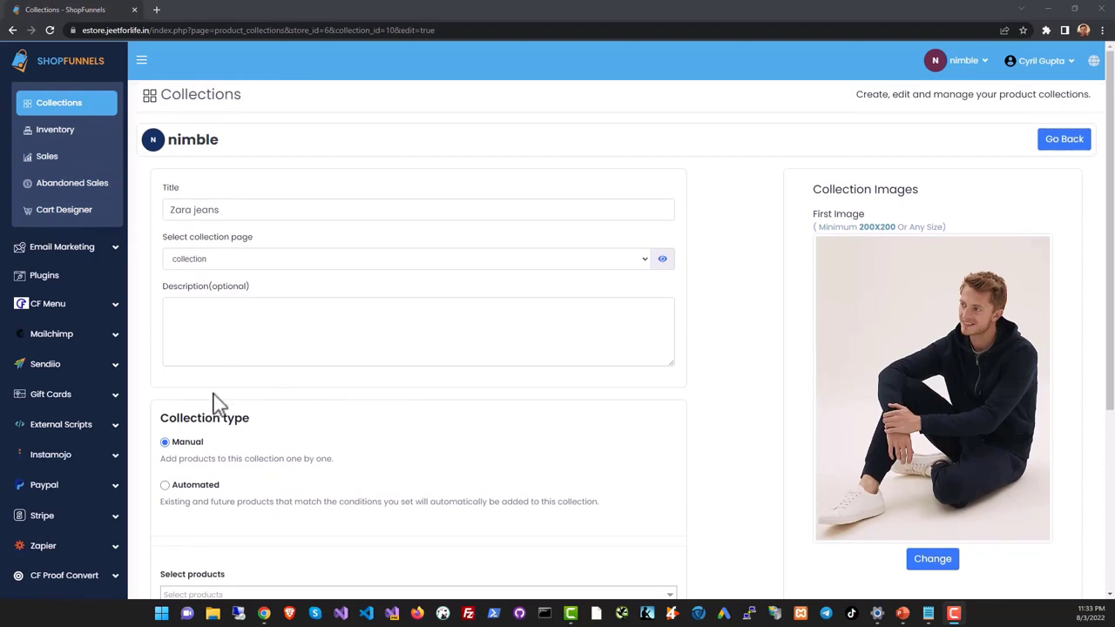
pyautogui.click(165, 486)
pyautogui.scroll(-2, 184, 436)
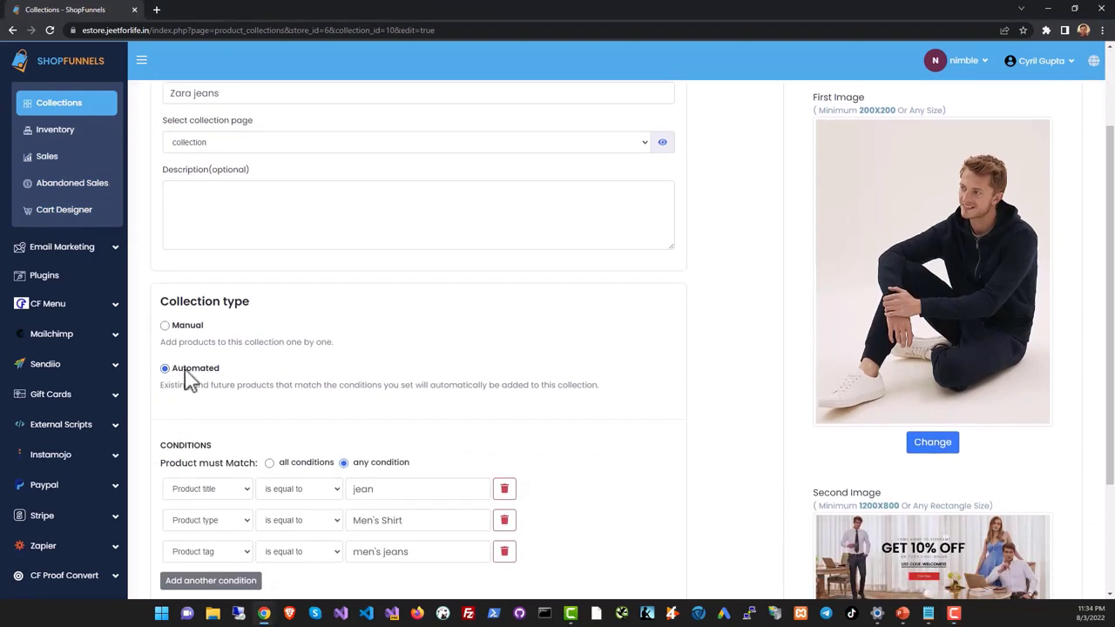
pyautogui.click(166, 327)
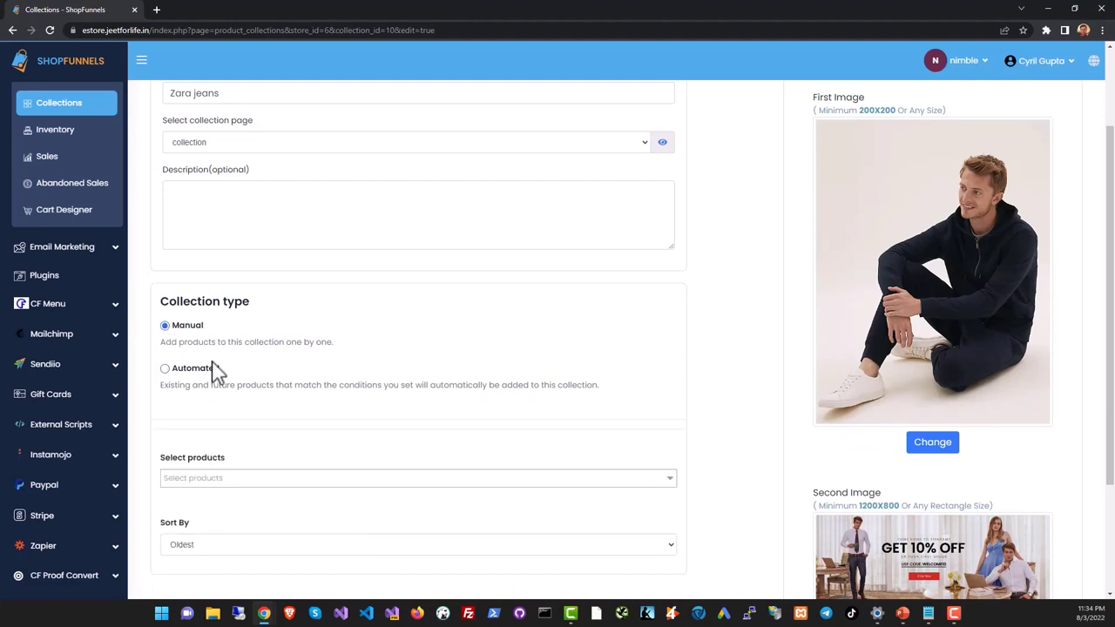
pyautogui.scroll(2, 174, 411)
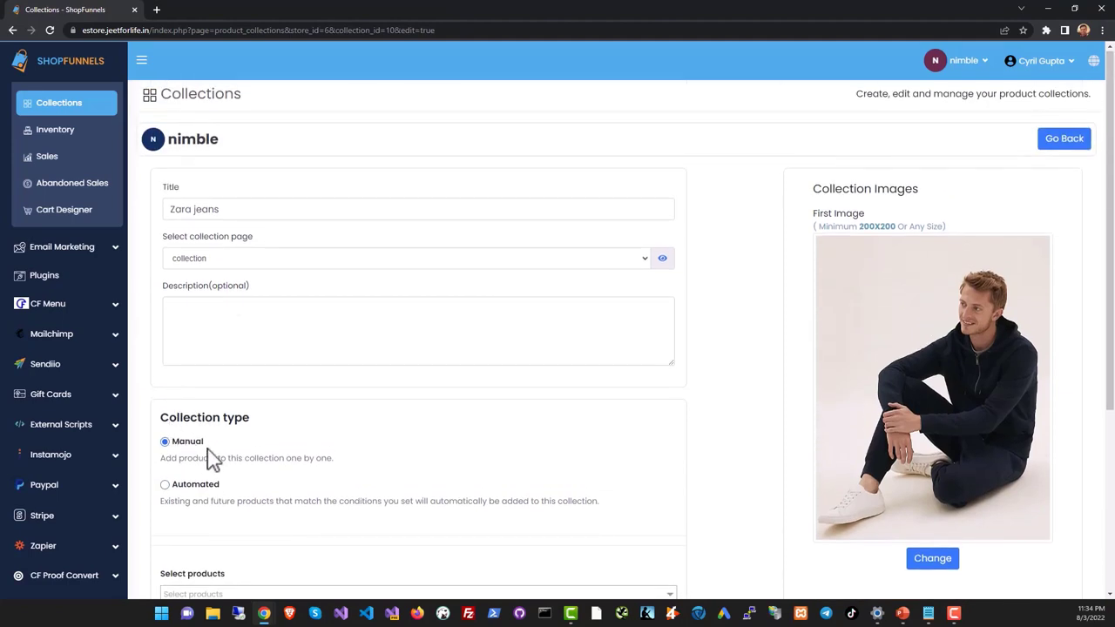
# Browse the Inventory table of SKUs and quantities and focus the first product's quantity box.
pyautogui.click(55, 129)
pyautogui.scroll(-2, 522, 304)
pyautogui.scroll(-2, 435, 318)
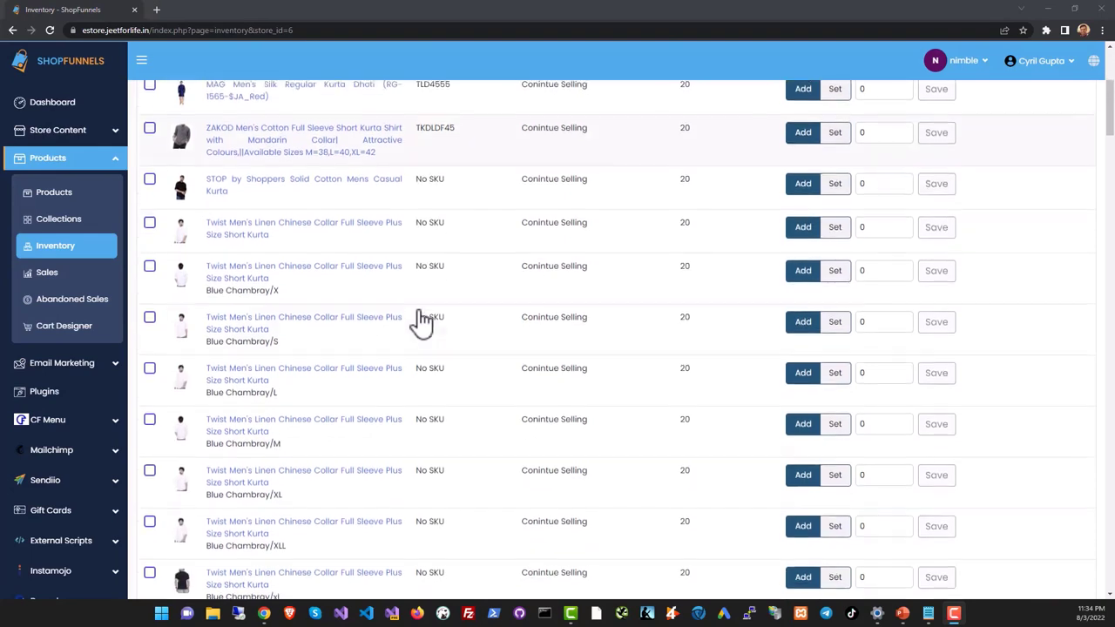
pyautogui.scroll(-3, 421, 320)
pyautogui.scroll(-2, 423, 319)
pyautogui.scroll(2, 423, 318)
pyautogui.scroll(4, 425, 320)
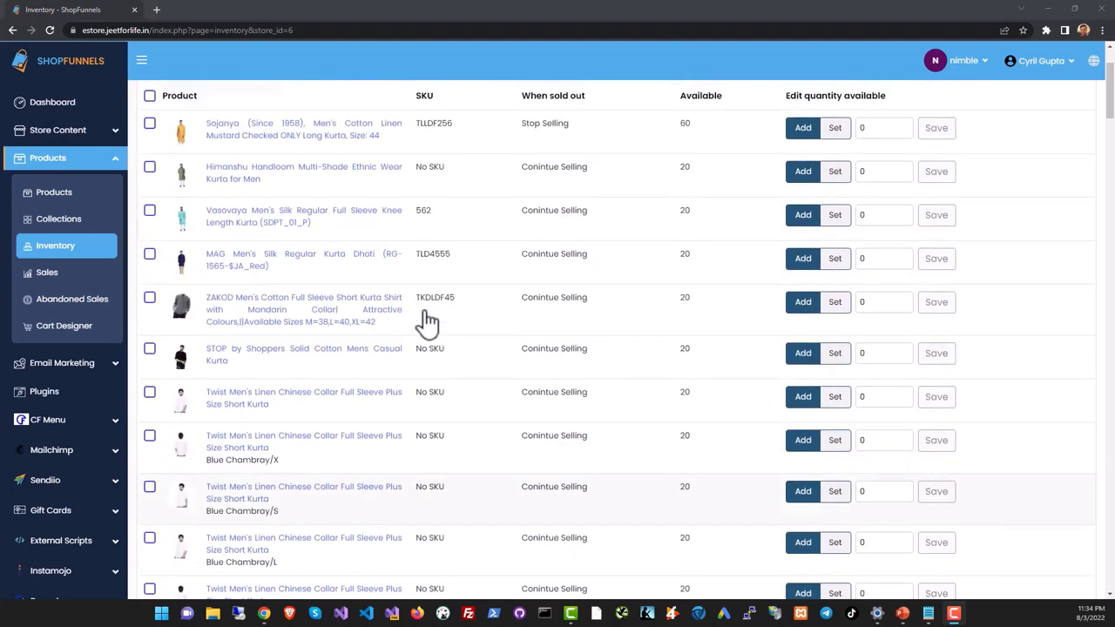
pyautogui.scroll(2, 427, 322)
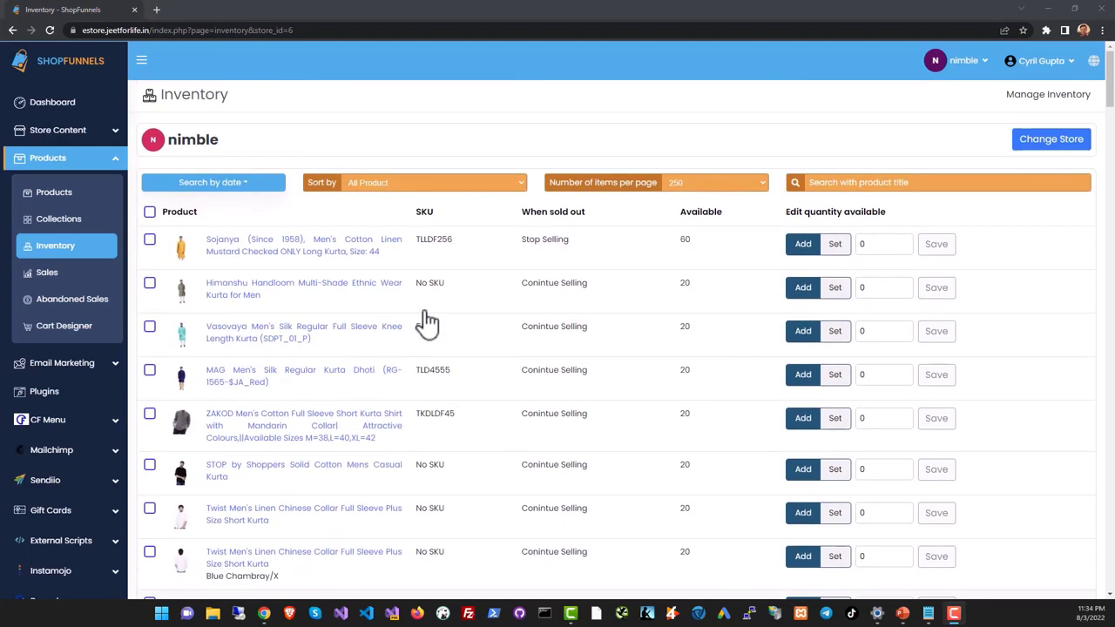
pyautogui.click(866, 245)
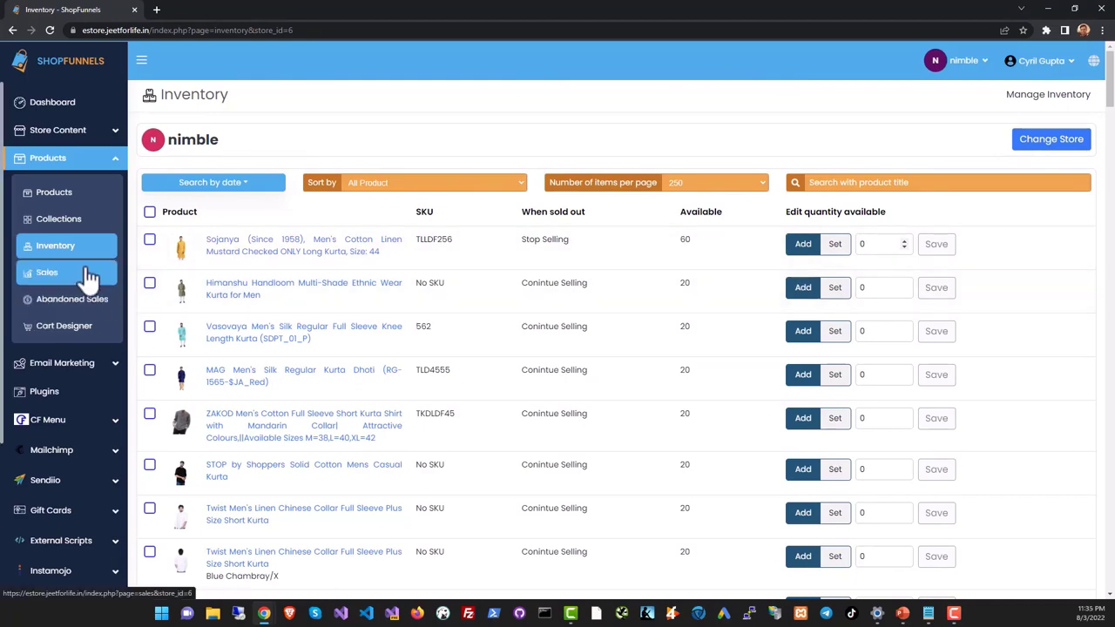
# Open the Sales records and scroll through the sales table.
pyautogui.click(35, 274)
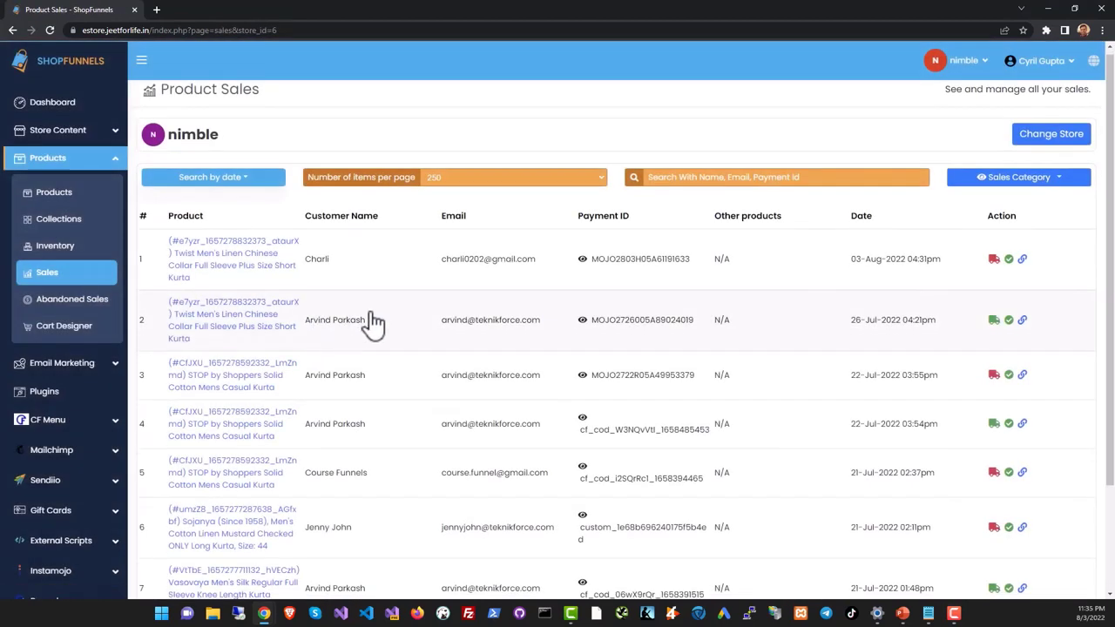
pyautogui.scroll(-3, 372, 322)
pyautogui.scroll(2, 383, 330)
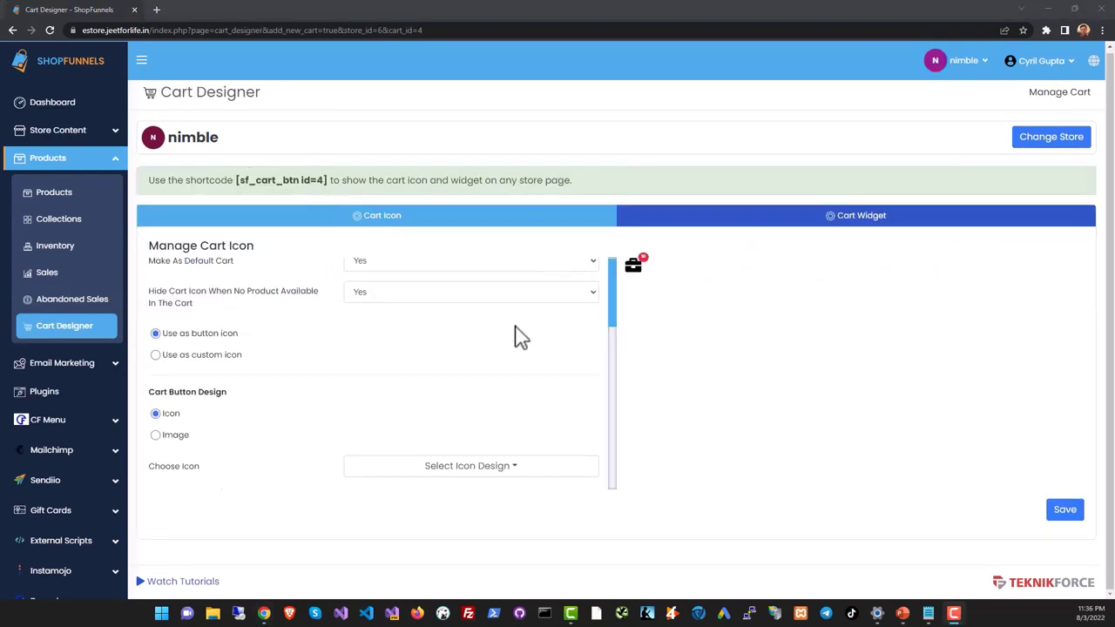
# Preview the available cart icon designs in the Cart Icon settings.
pyautogui.scroll(-3, 510, 368)
pyautogui.click(509, 368)
pyautogui.scroll(-1, 472, 415)
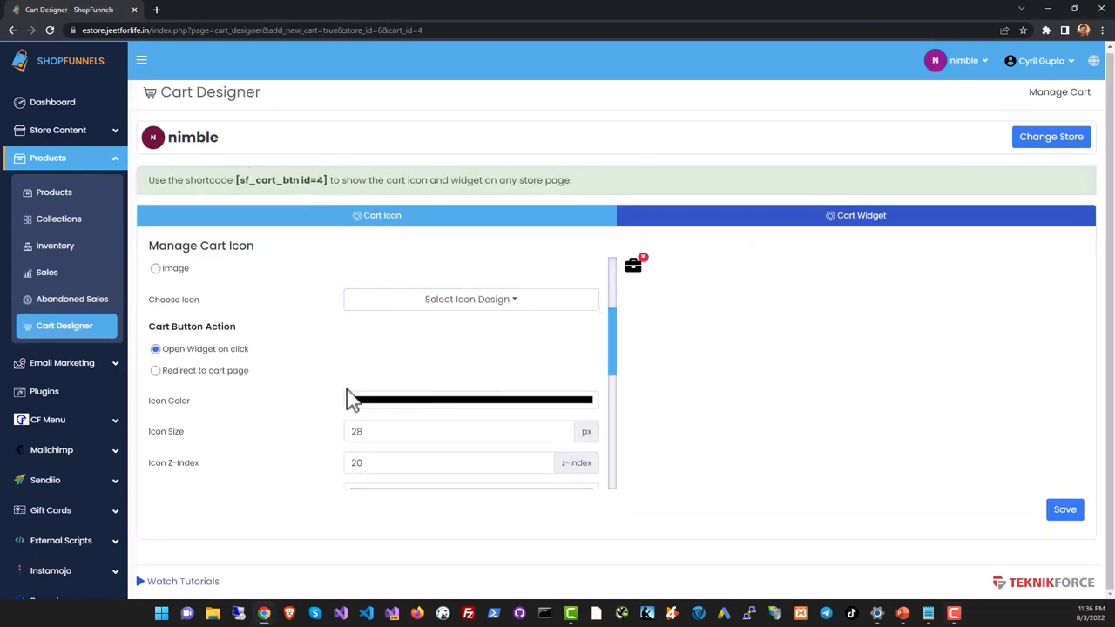
pyautogui.scroll(-3, 349, 398)
pyautogui.scroll(1, 563, 385)
pyautogui.scroll(4, 585, 272)
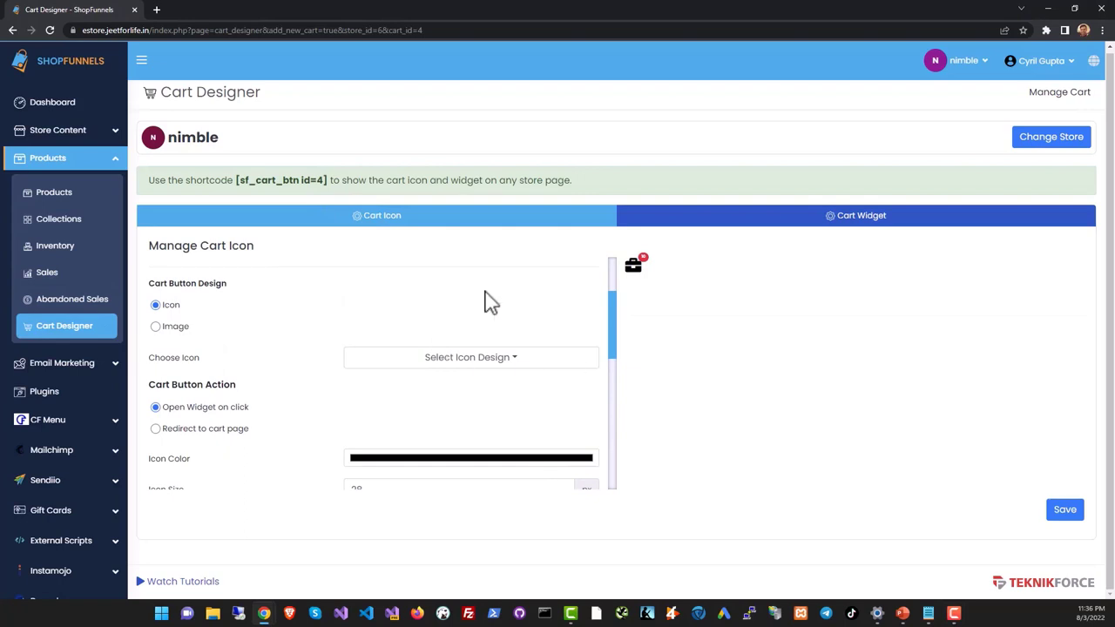
pyautogui.scroll(2, 497, 309)
# Review the Cart Widget settings alongside the Shopping cart box preview.
pyautogui.click(783, 226)
pyautogui.scroll(-2, 473, 366)
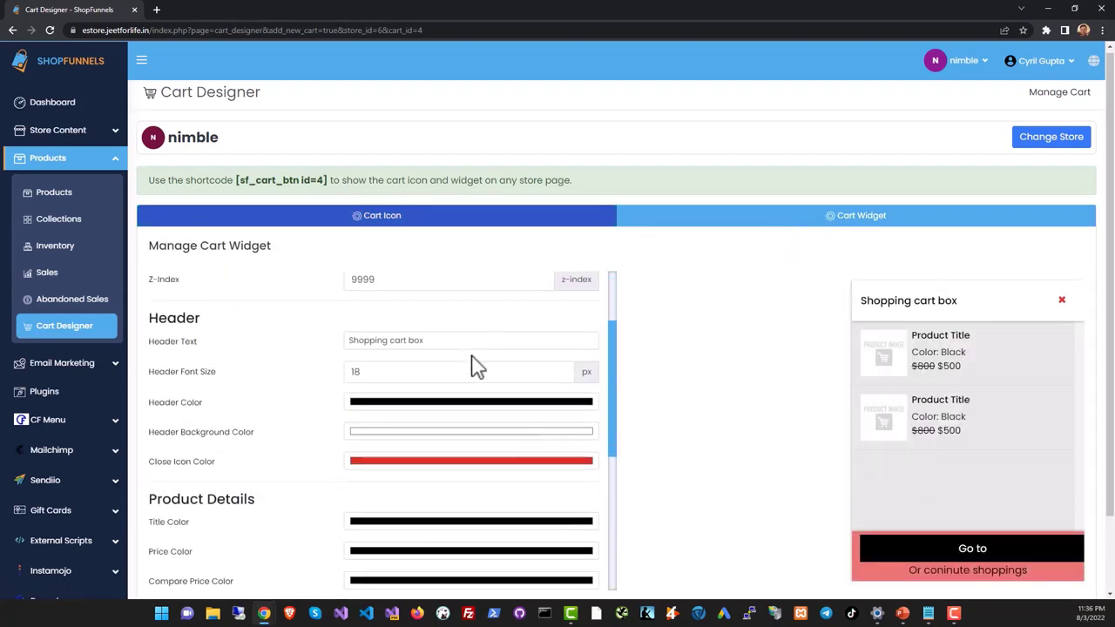
pyautogui.scroll(-3, 438, 375)
pyautogui.scroll(-1, 392, 409)
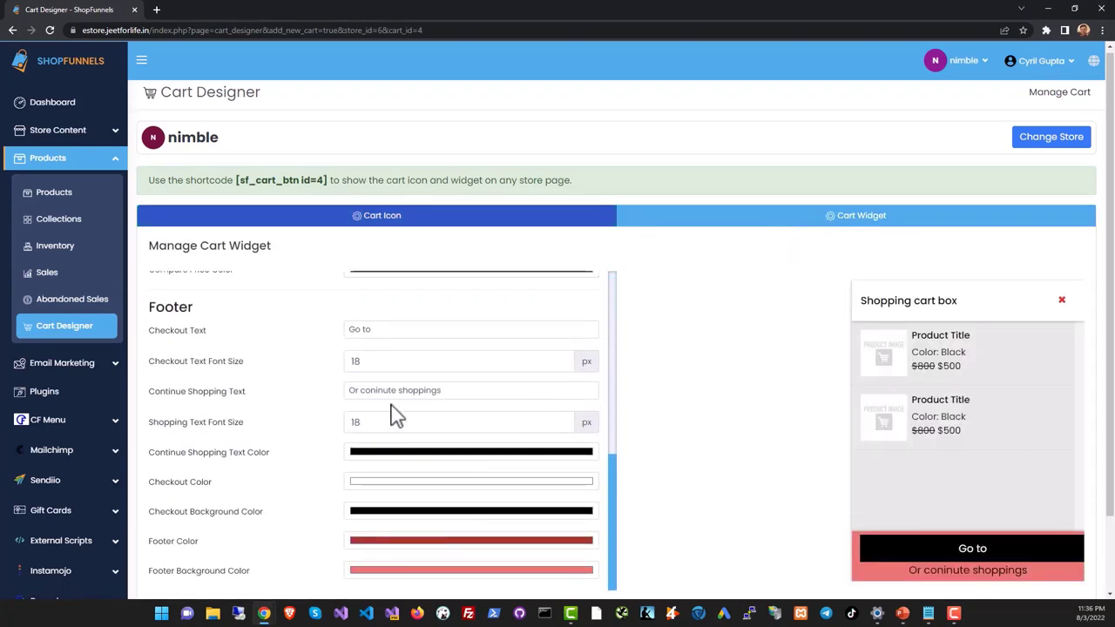
pyautogui.scroll(2, 393, 423)
pyautogui.scroll(-1, 435, 557)
pyautogui.scroll(-1, 431, 562)
pyautogui.scroll(5, 490, 493)
pyautogui.scroll(2, 393, 418)
pyautogui.scroll(1, 374, 365)
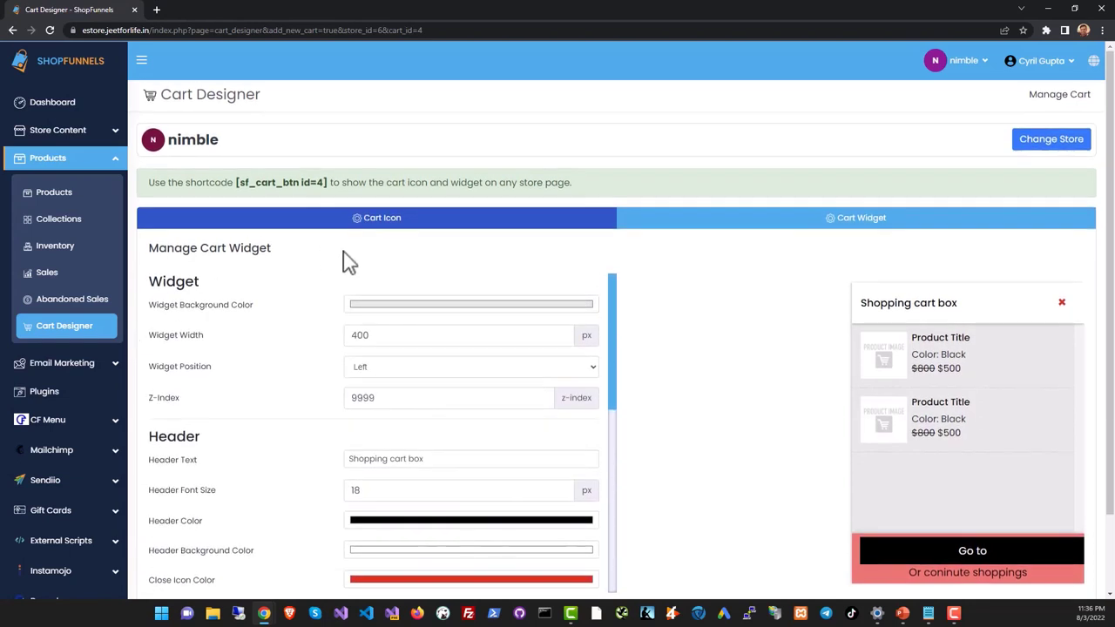
pyautogui.click(96, 372)
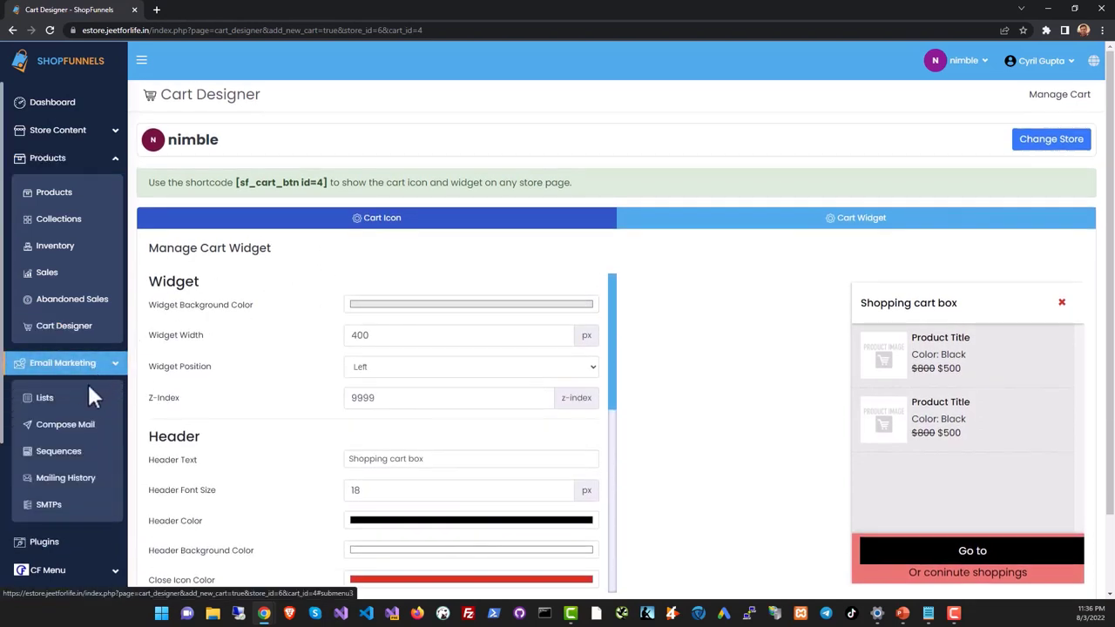
# View the subscriber Lists, then bring up Compose Mail with its SMTP and four-list choices.
pyautogui.click(91, 401)
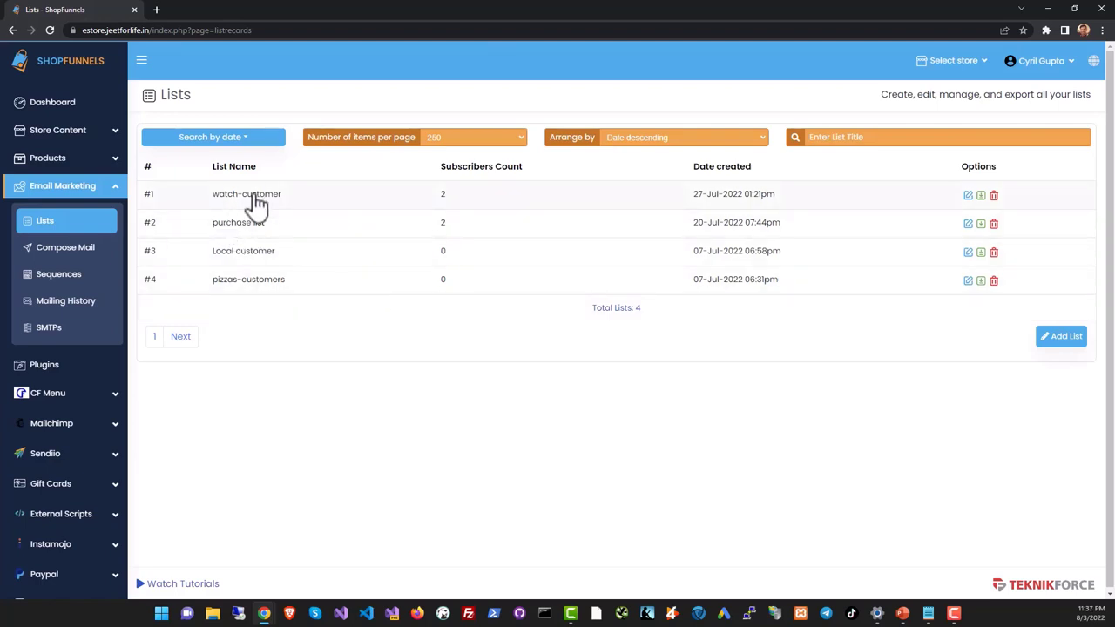
pyautogui.click(90, 249)
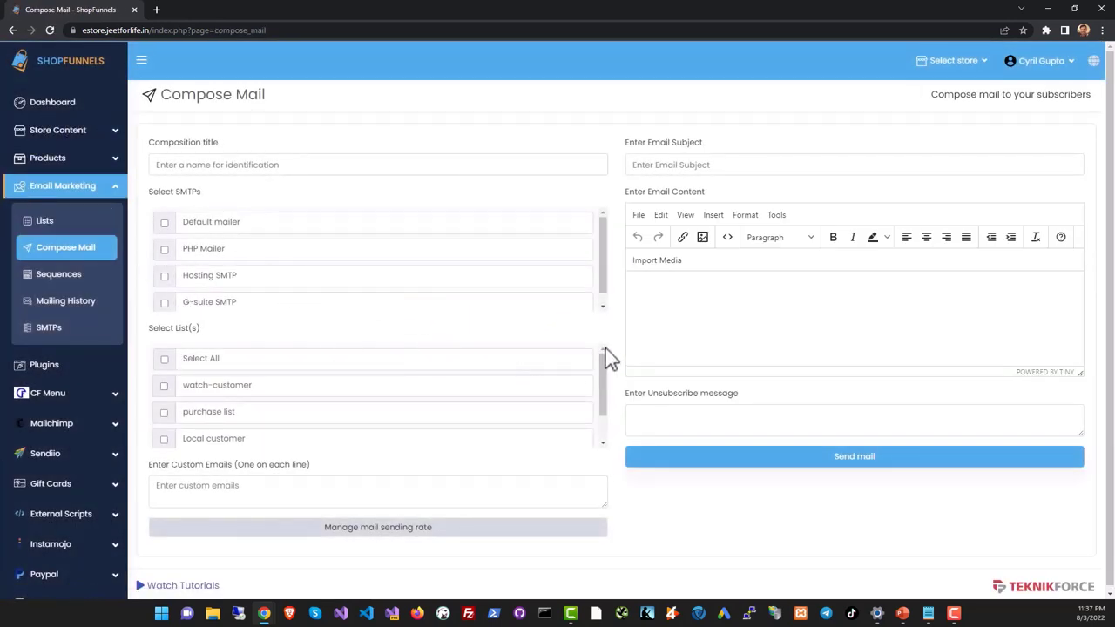
pyautogui.scroll(-2, 592, 383)
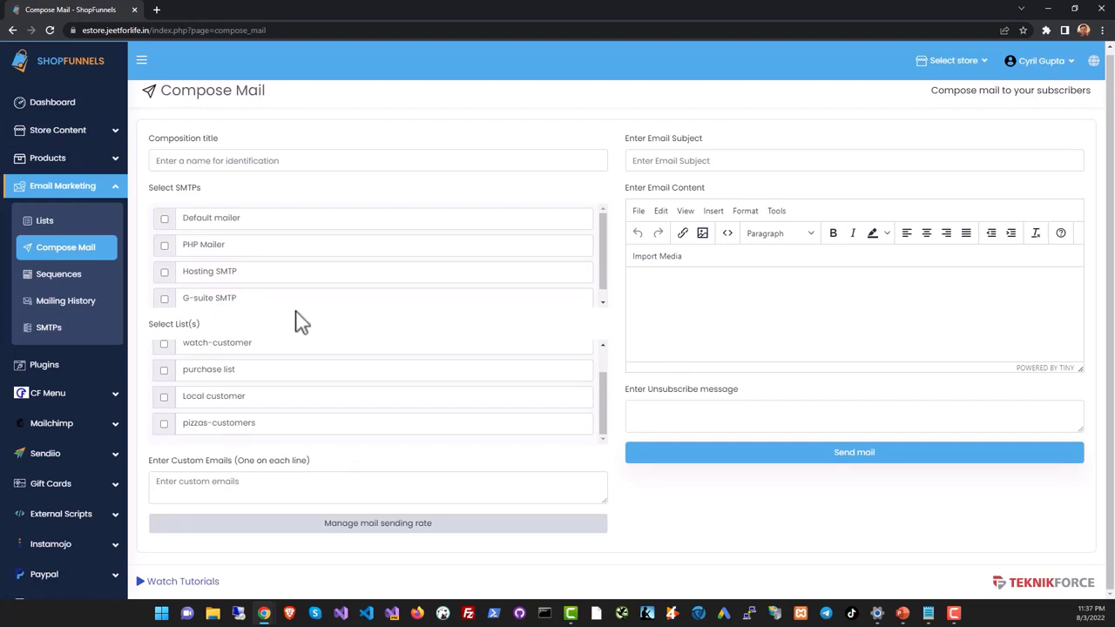
# View the email Sequences list and the seven-report Mailing History.
pyautogui.click(61, 277)
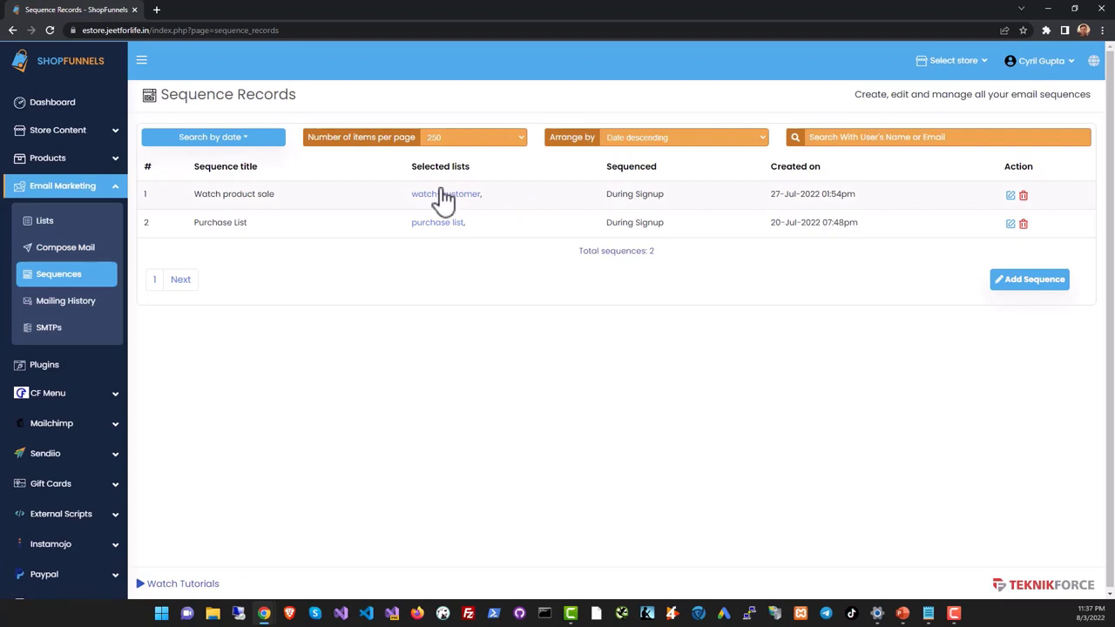
pyautogui.click(66, 304)
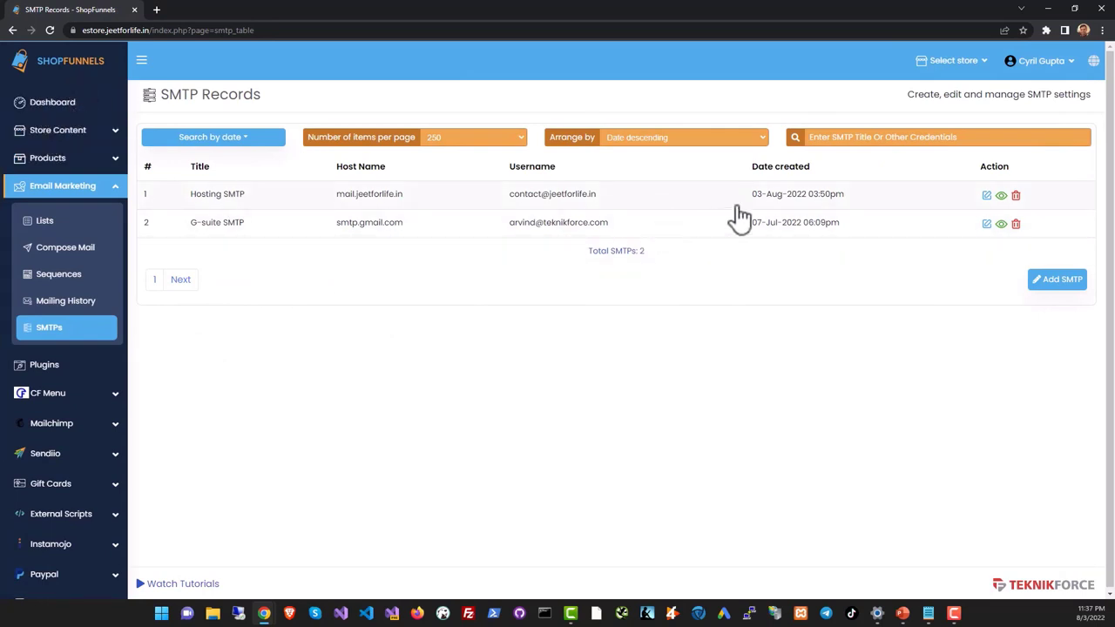
# Expand the Sendiio, Gift Cards and External Scripts sections in the sidebar.
pyautogui.scroll(-2, 100, 367)
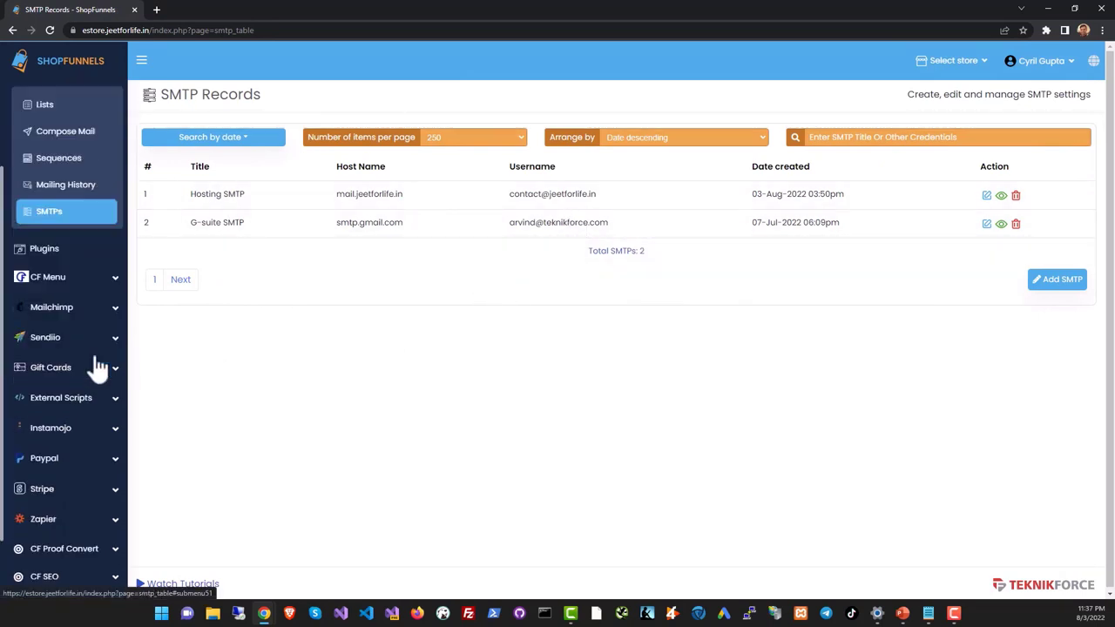
pyautogui.scroll(-2, 96, 375)
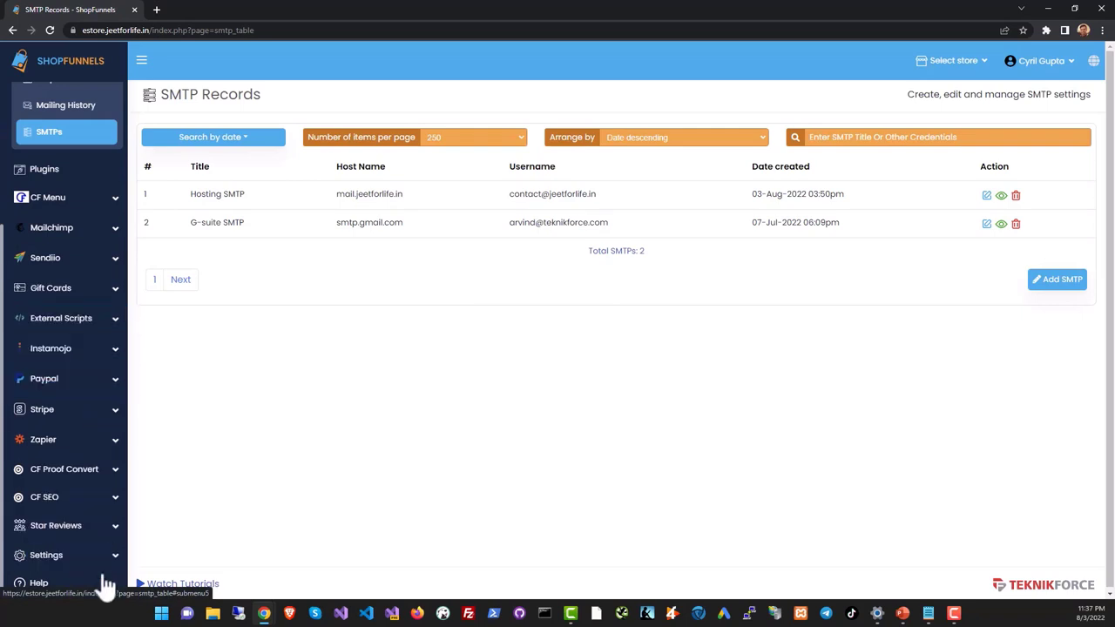
pyautogui.click(82, 261)
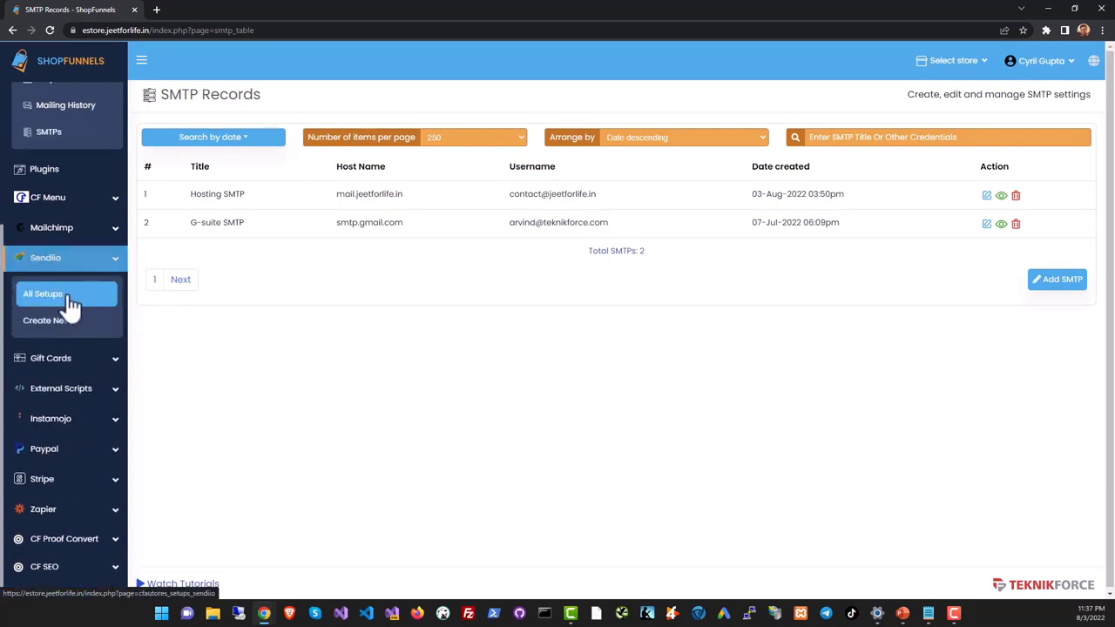
pyautogui.click(73, 366)
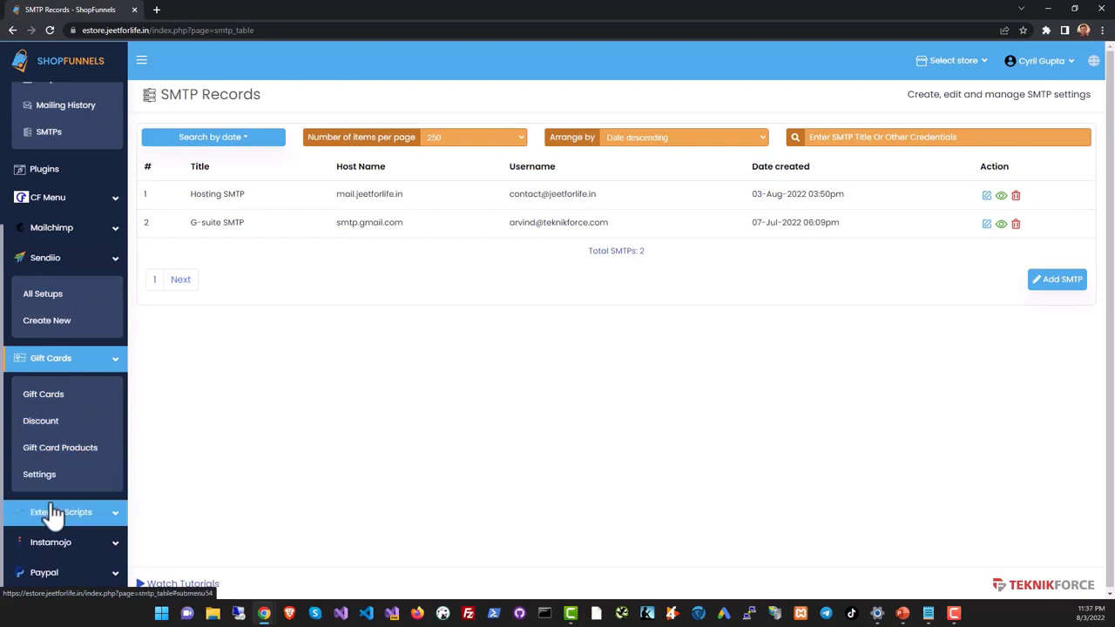
pyautogui.scroll(-2, 60, 479)
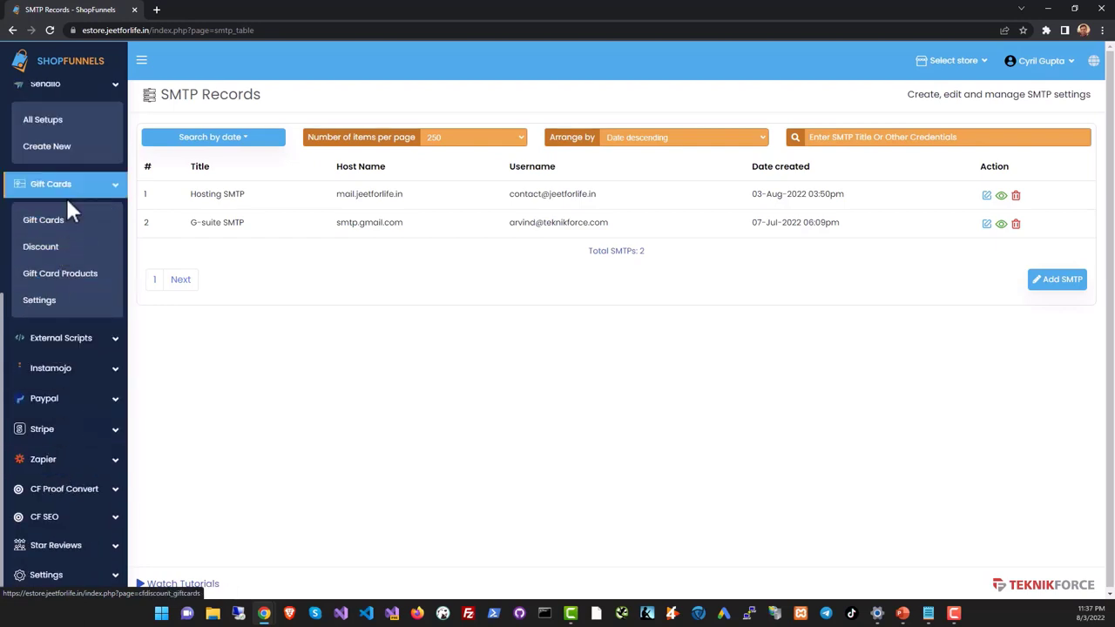
pyautogui.click(75, 346)
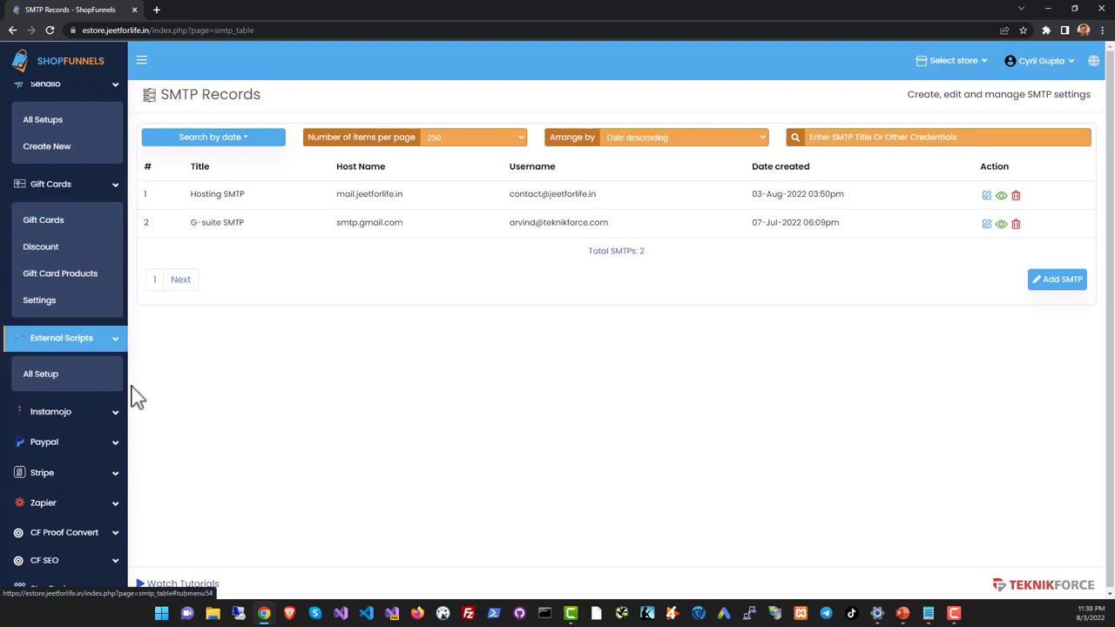
pyautogui.scroll(-1, 75, 296)
pyautogui.scroll(3, 75, 305)
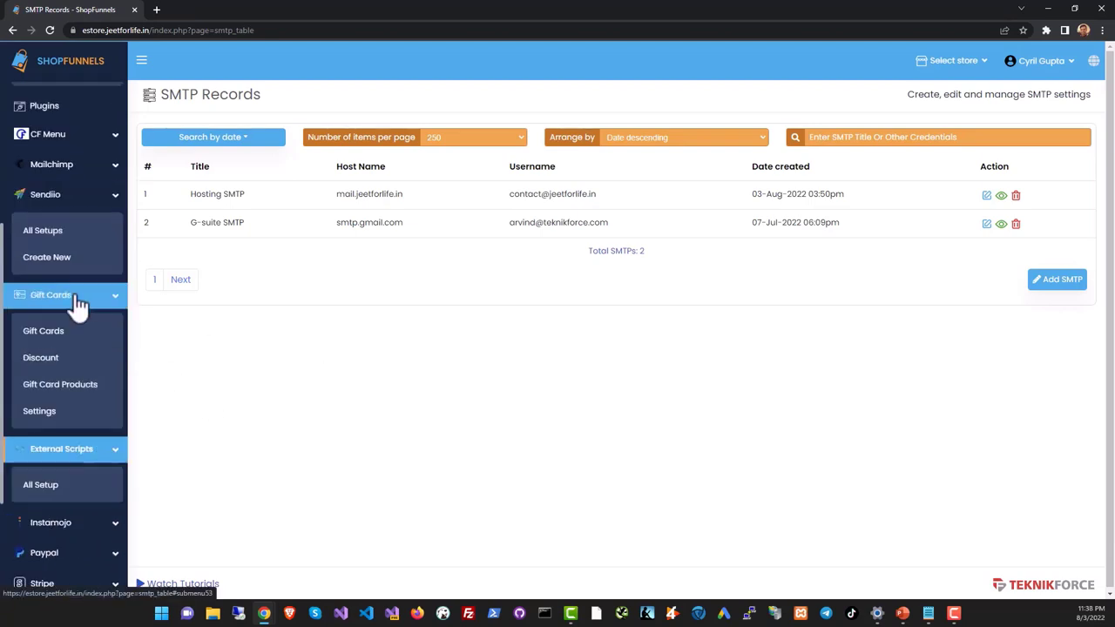
pyautogui.scroll(2, 70, 301)
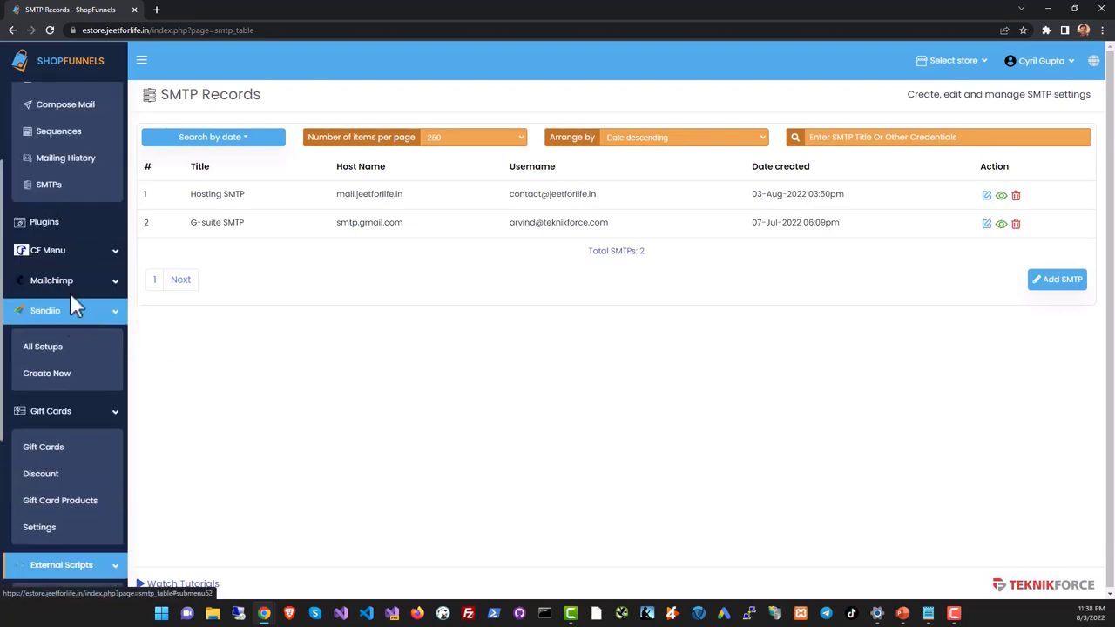
# Review the installed Plugins list and glance at the Add New Plugin options.
pyautogui.click(67, 228)
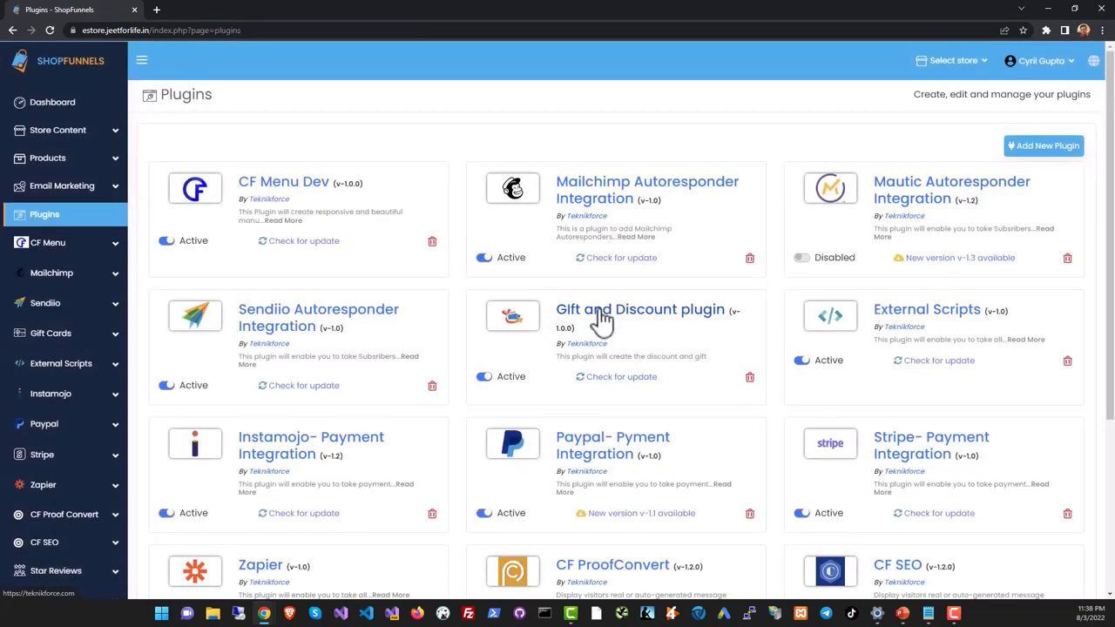
pyautogui.scroll(-2, 600, 313)
pyautogui.scroll(-1, 537, 363)
pyautogui.scroll(3, 527, 383)
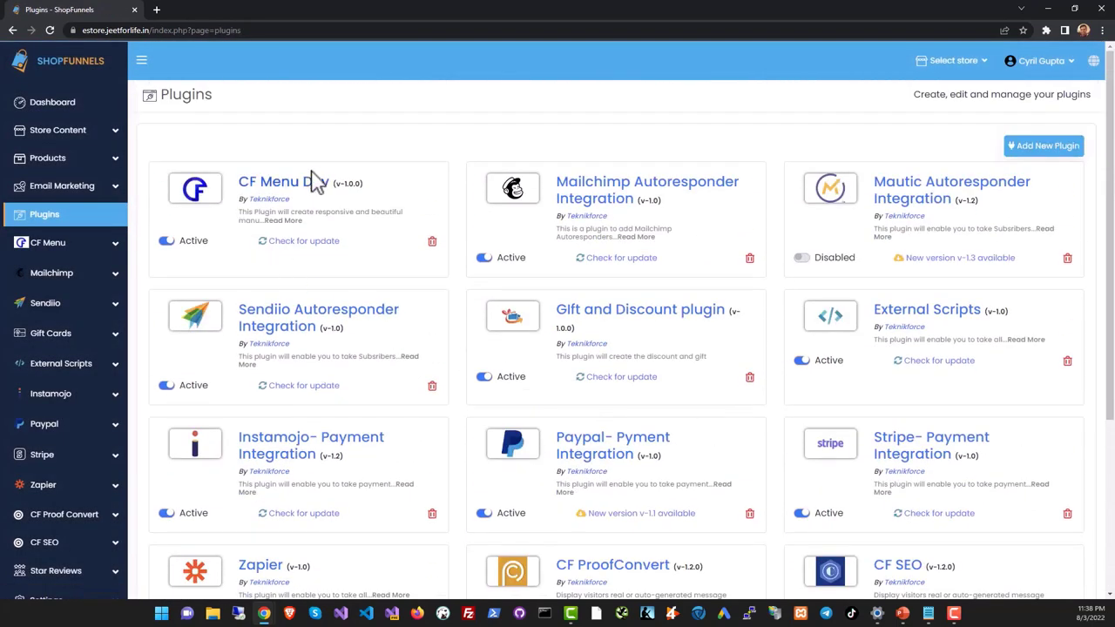
pyautogui.click(1038, 149)
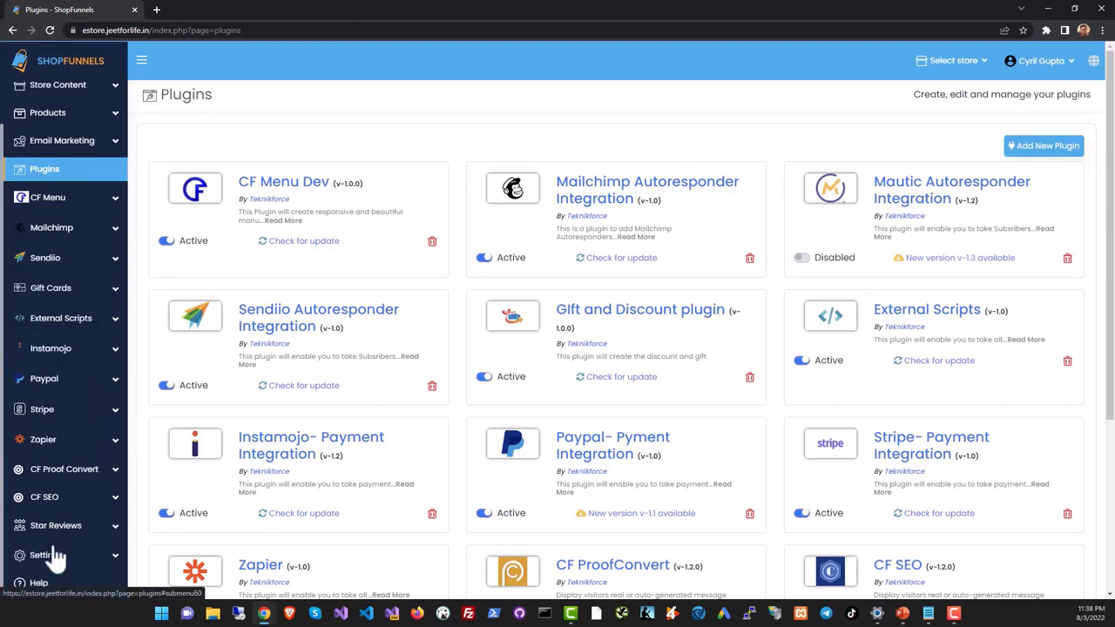
# Expand the Settings section and browse the general app settings page.
pyautogui.click(54, 558)
pyautogui.click(77, 484)
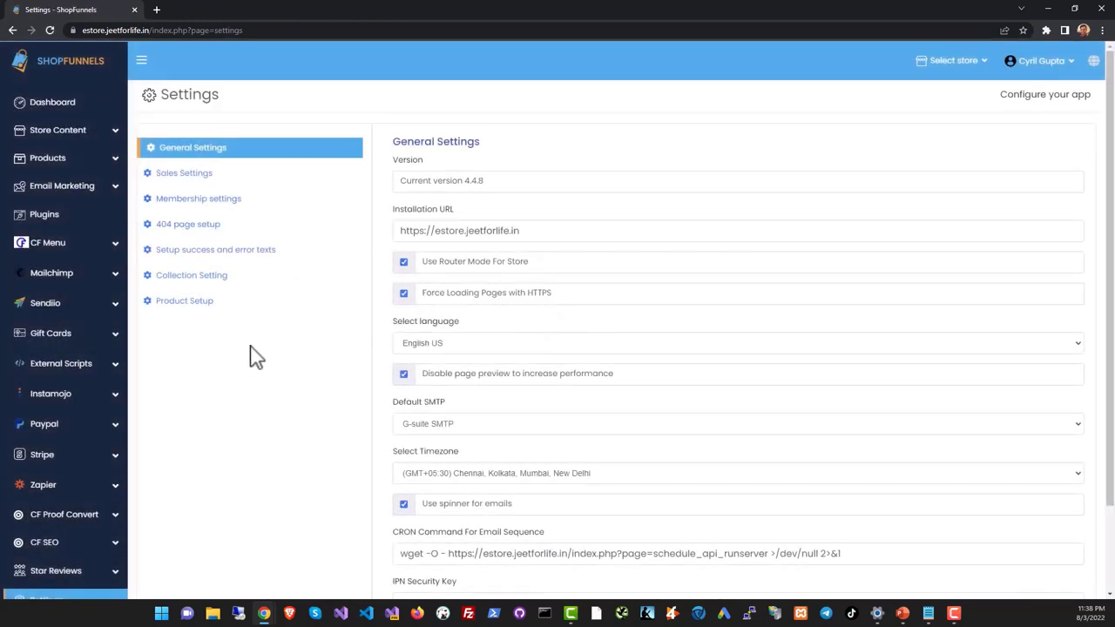
pyautogui.scroll(-2, 525, 259)
pyautogui.scroll(2, 226, 287)
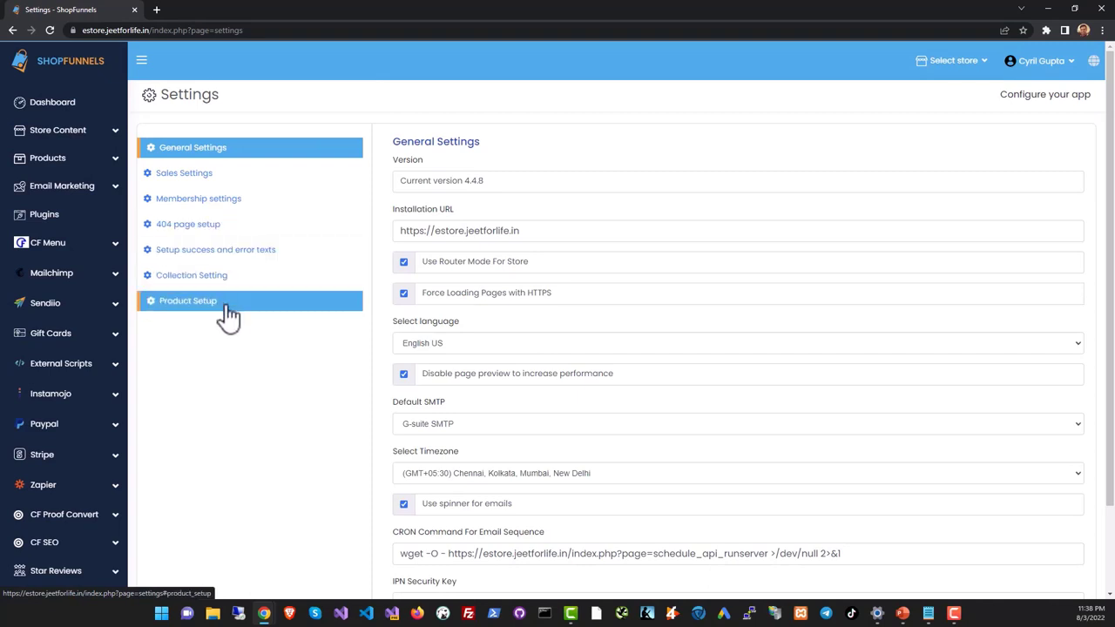
pyautogui.scroll(-2, 94, 475)
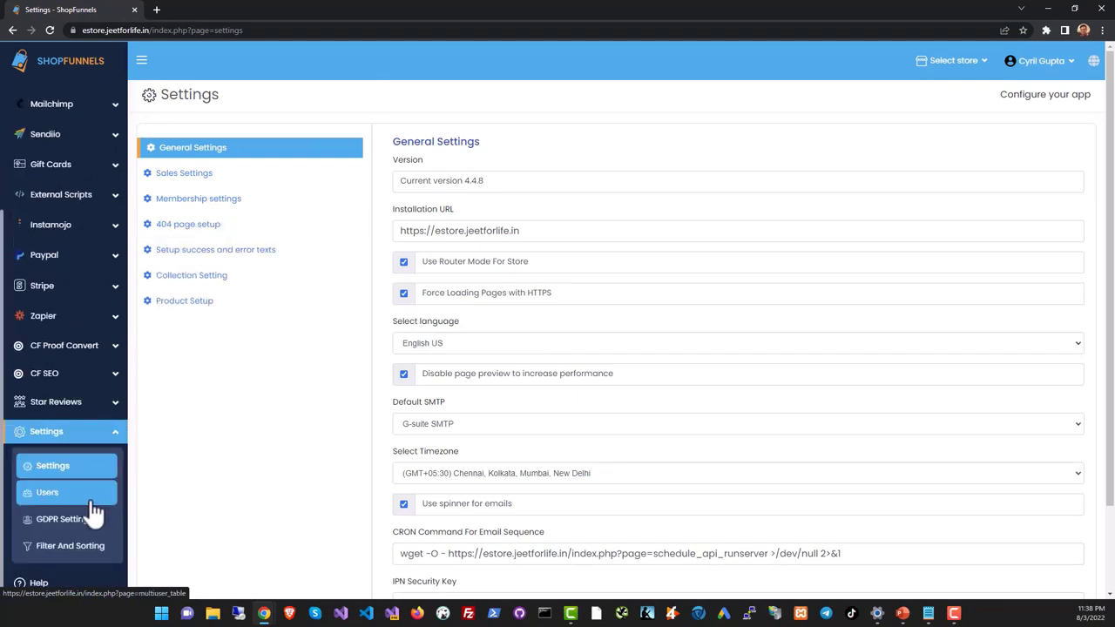
# Start adding a new user in Users and review the Select User Permission options.
pyautogui.click(94, 503)
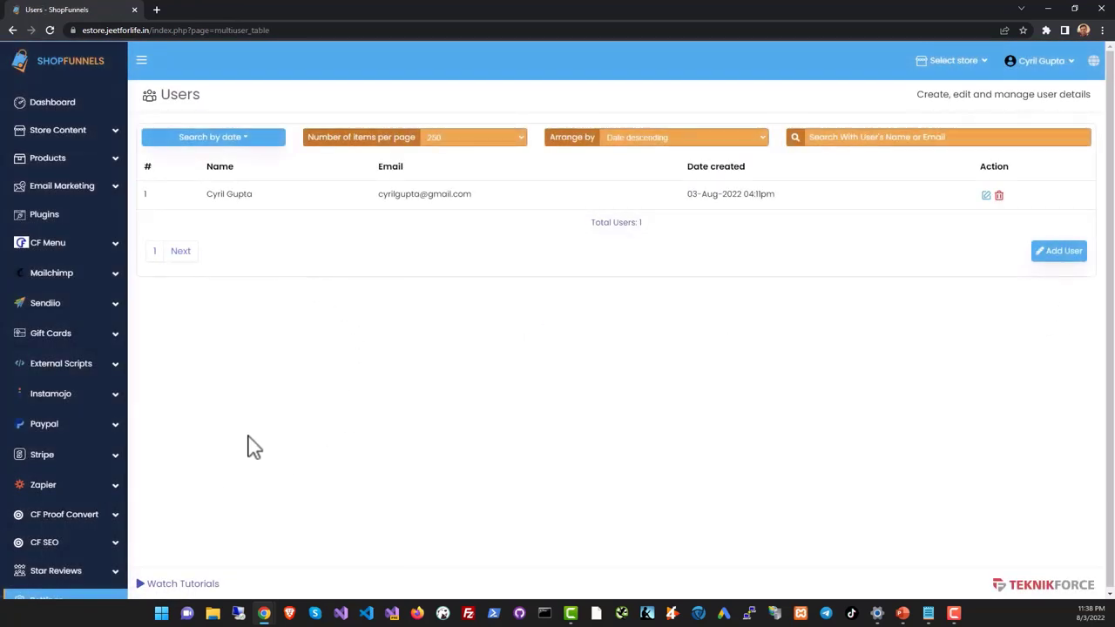
pyautogui.click(1061, 253)
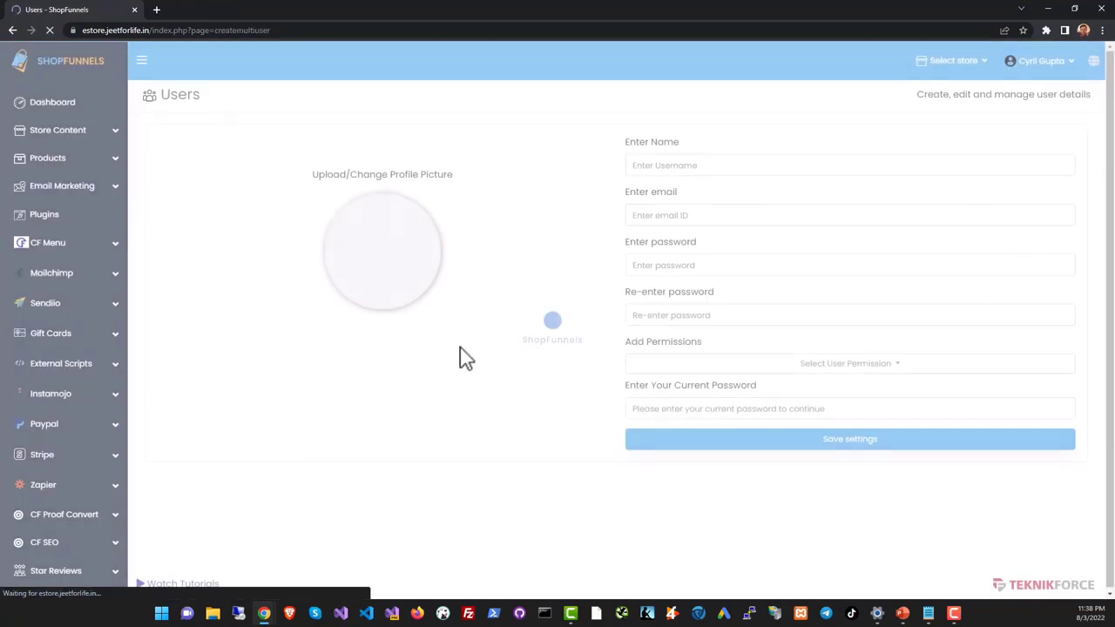
pyautogui.click(831, 367)
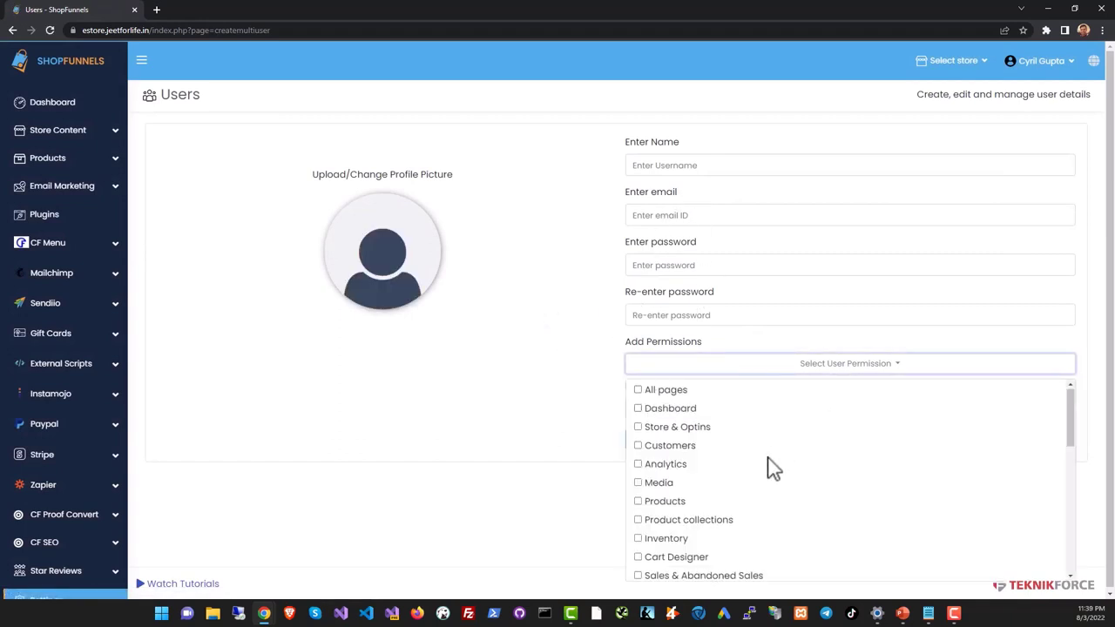
pyautogui.scroll(-2, 772, 468)
pyautogui.scroll(-2, 705, 435)
pyautogui.scroll(-2, 683, 488)
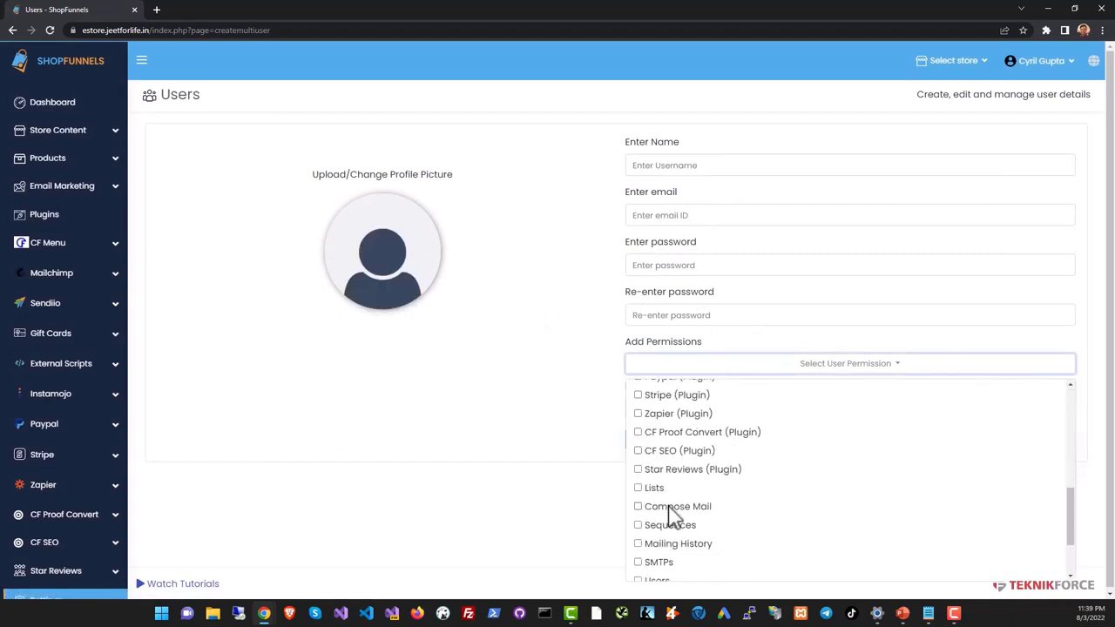
pyautogui.scroll(-1, 673, 517)
pyautogui.scroll(-1, 669, 515)
pyautogui.scroll(1, 679, 516)
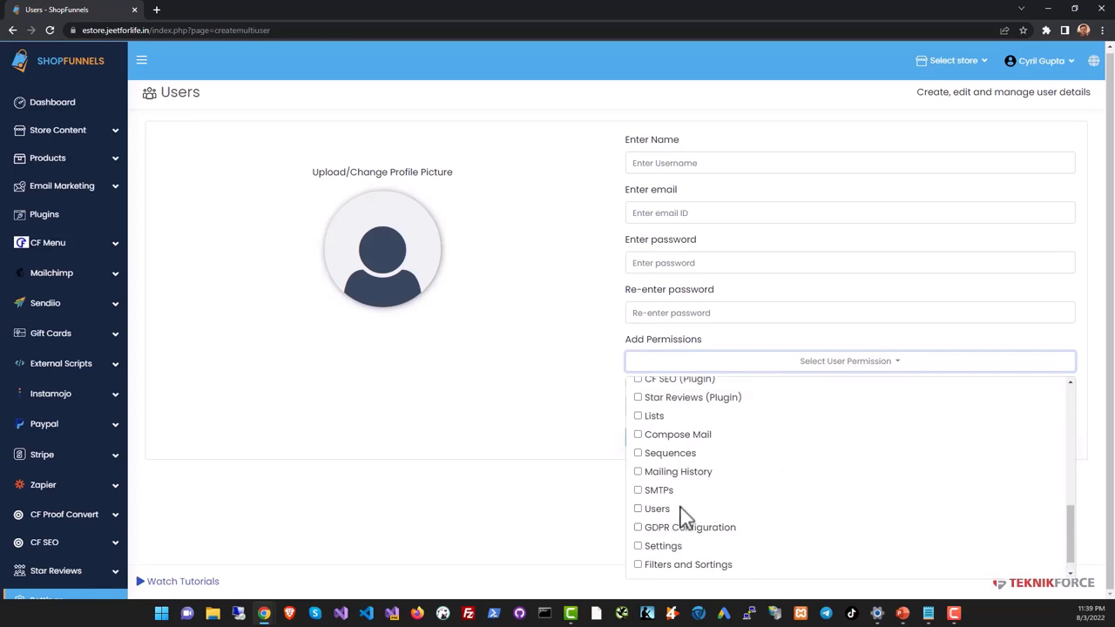
pyautogui.scroll(2, 688, 516)
pyautogui.scroll(2, 697, 503)
pyautogui.scroll(2, 710, 484)
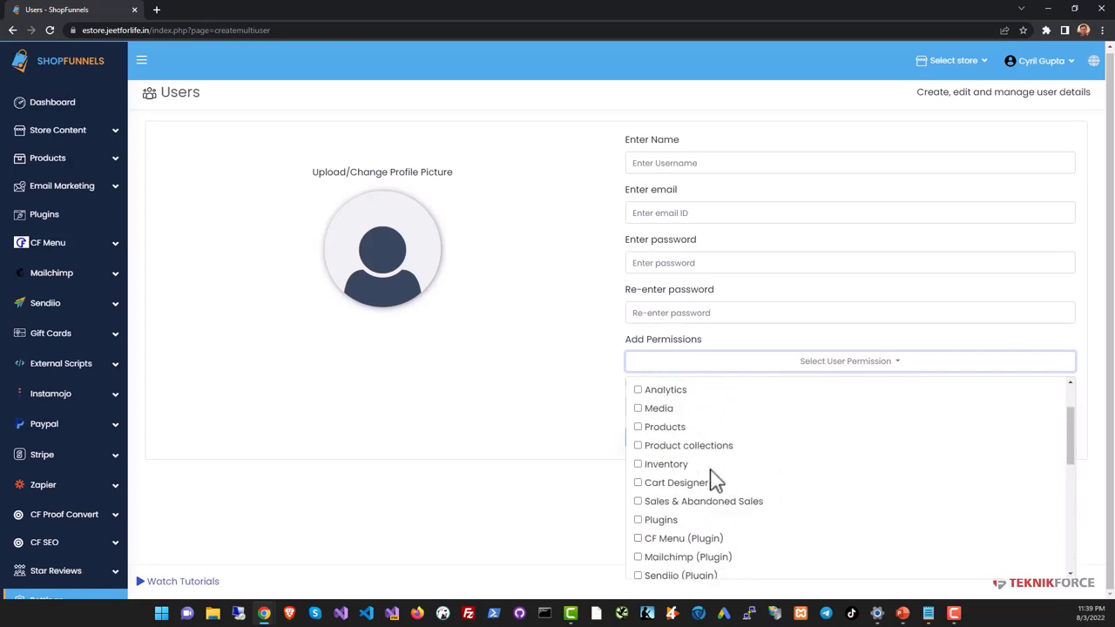
# Open GDPR Settings, preview the consent records, and return to the cookie consent editor.
pyautogui.click(211, 528)
pyautogui.click(48, 598)
pyautogui.scroll(-2, 87, 540)
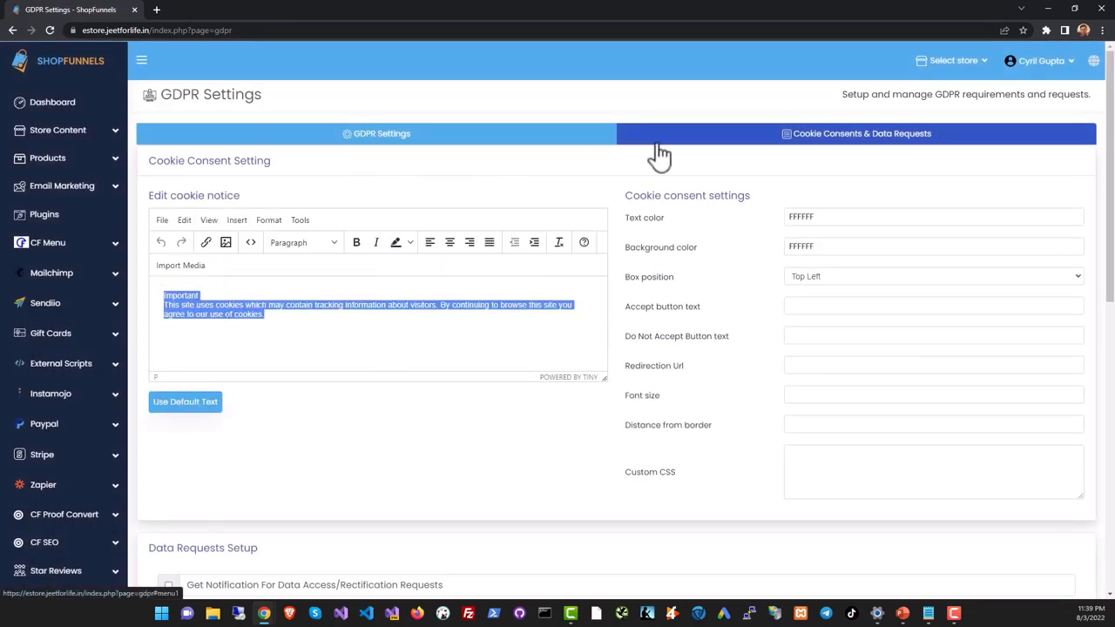
pyautogui.click(723, 139)
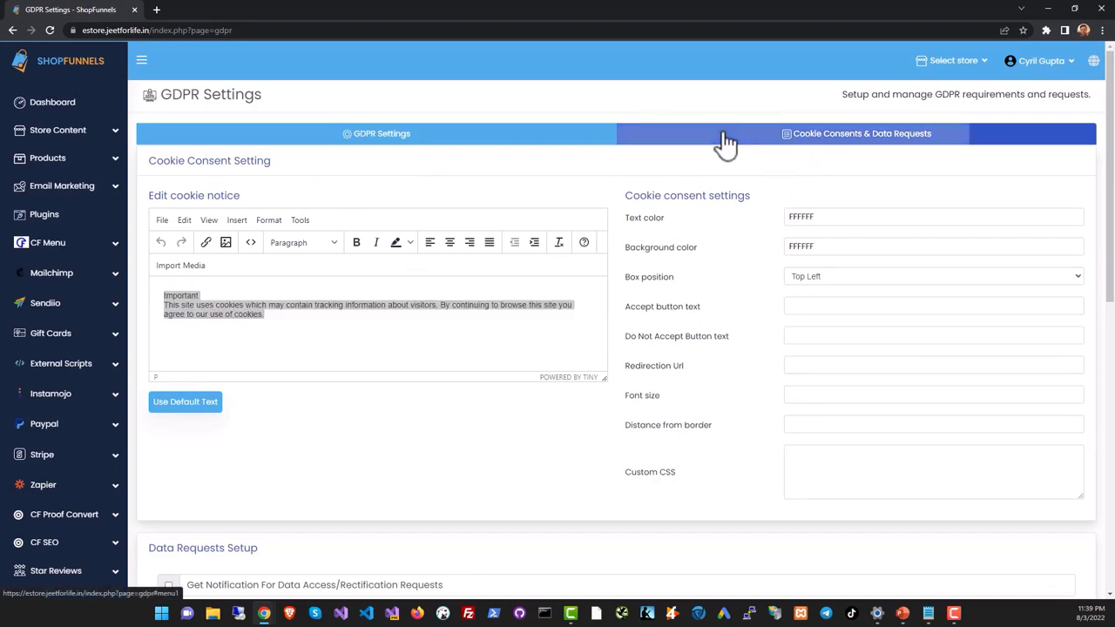
pyautogui.click(532, 144)
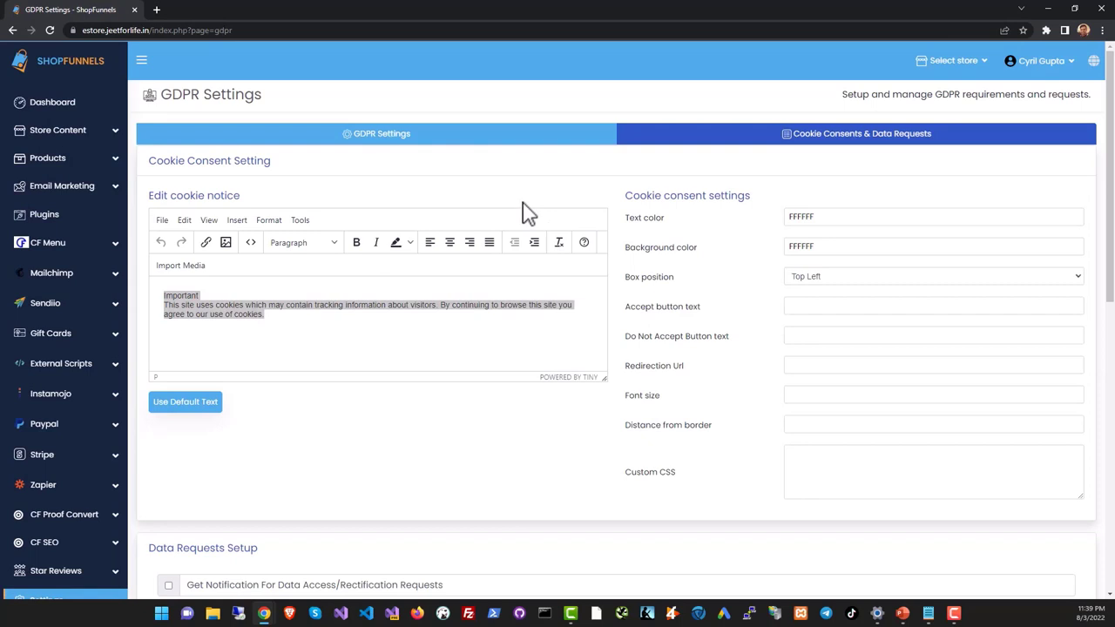
# Review the cookie consent editor, then show the empty Cookie Consents & Data Requests records.
pyautogui.scroll(-1, 452, 292)
pyautogui.scroll(-3, 444, 304)
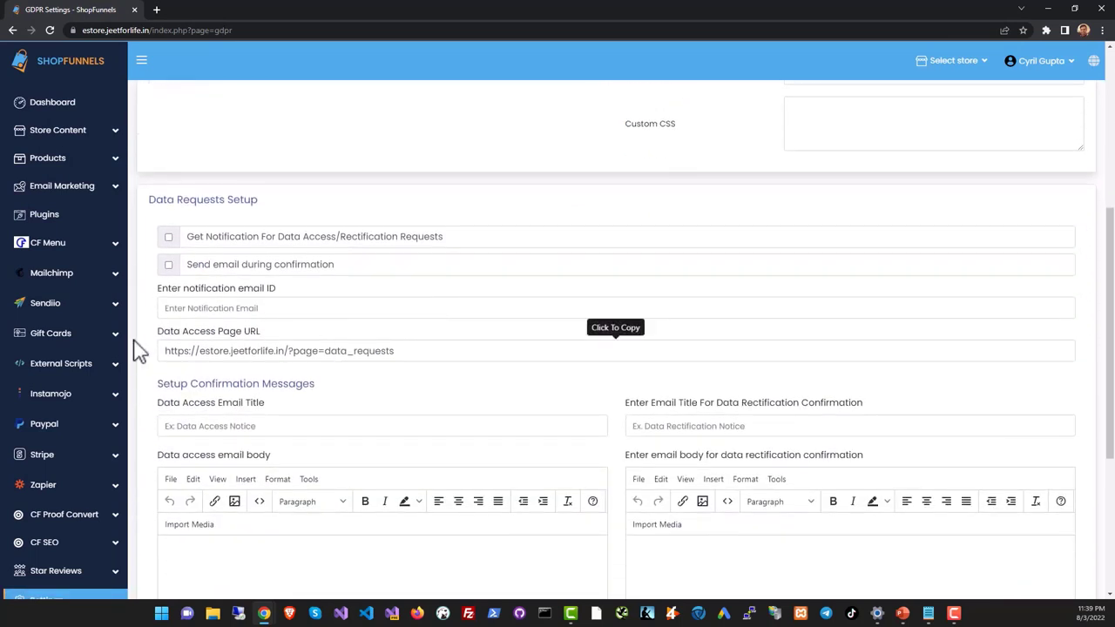
pyautogui.scroll(-2, 244, 383)
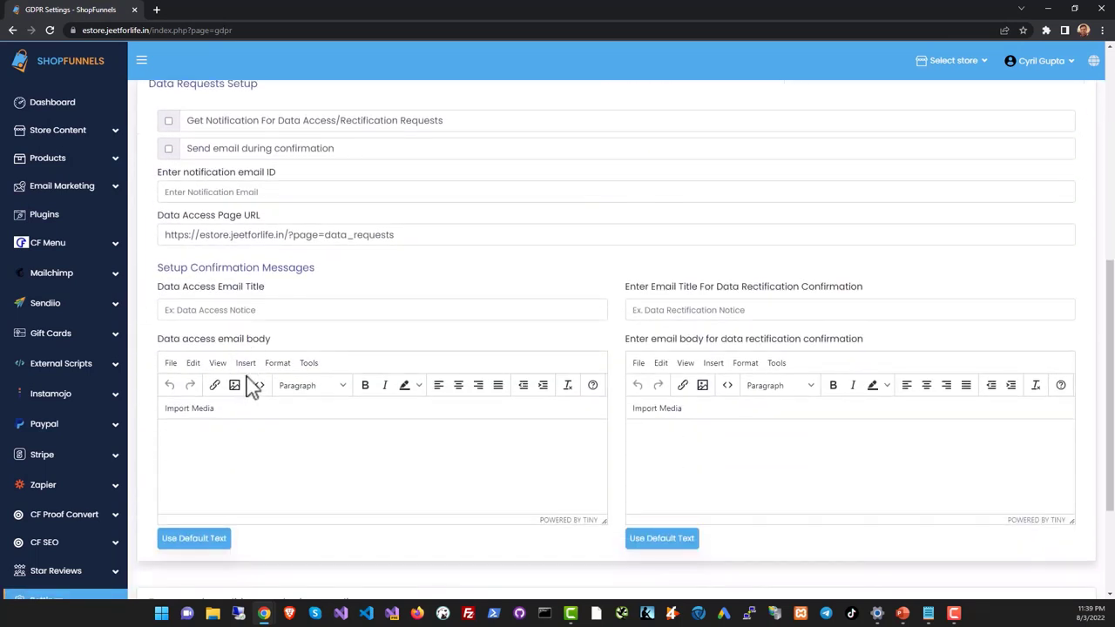
pyautogui.scroll(-2, 360, 405)
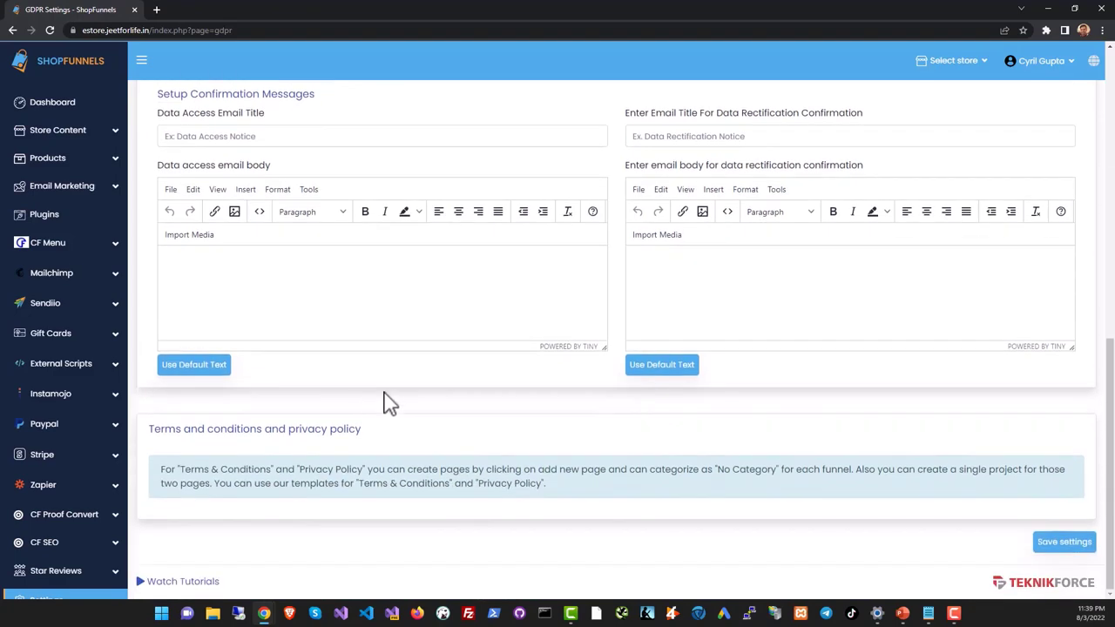
pyautogui.scroll(4, 423, 406)
pyautogui.scroll(4, 539, 375)
pyautogui.click(915, 140)
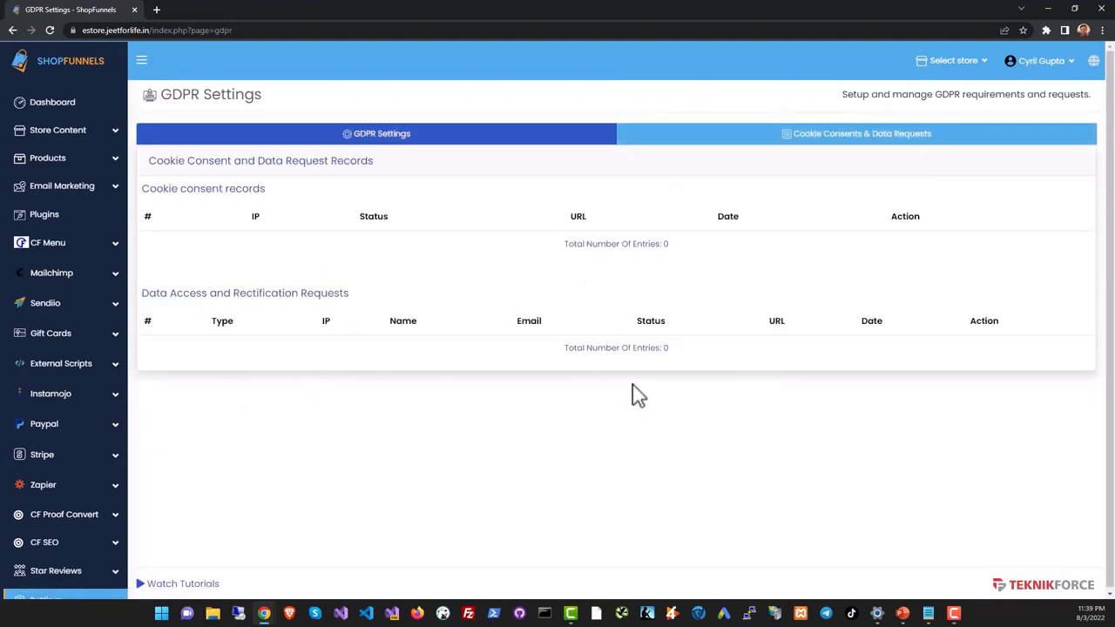
pyautogui.scroll(-1, 96, 426)
pyautogui.scroll(-2, 95, 427)
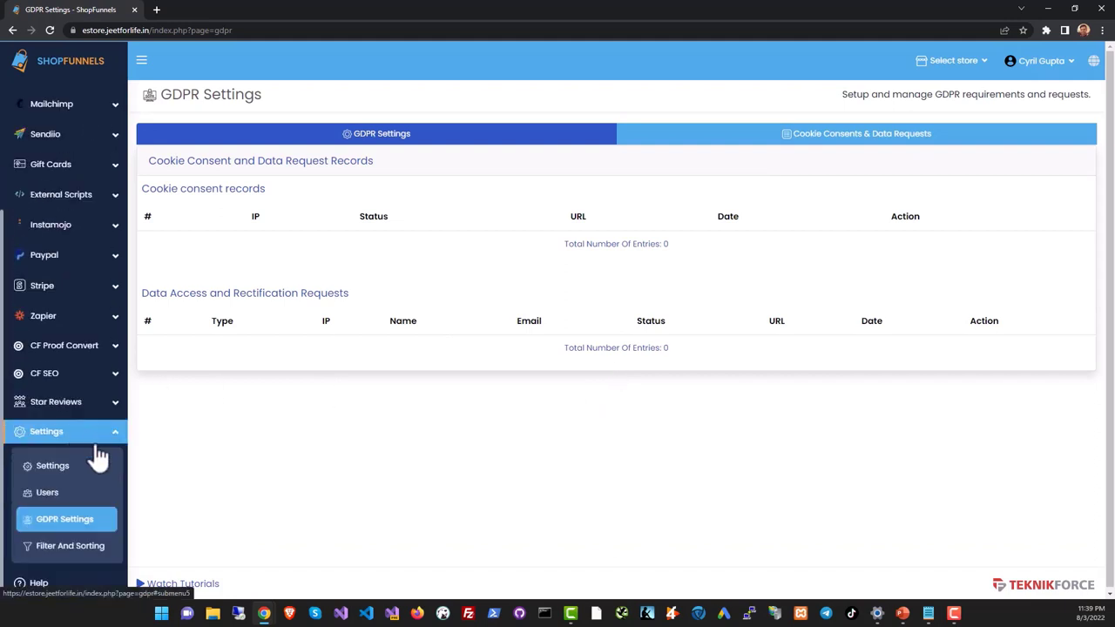
# Browse the Help page's list of template creation guides.
pyautogui.click(74, 540)
pyautogui.scroll(1, 287, 353)
pyautogui.scroll(1, 323, 217)
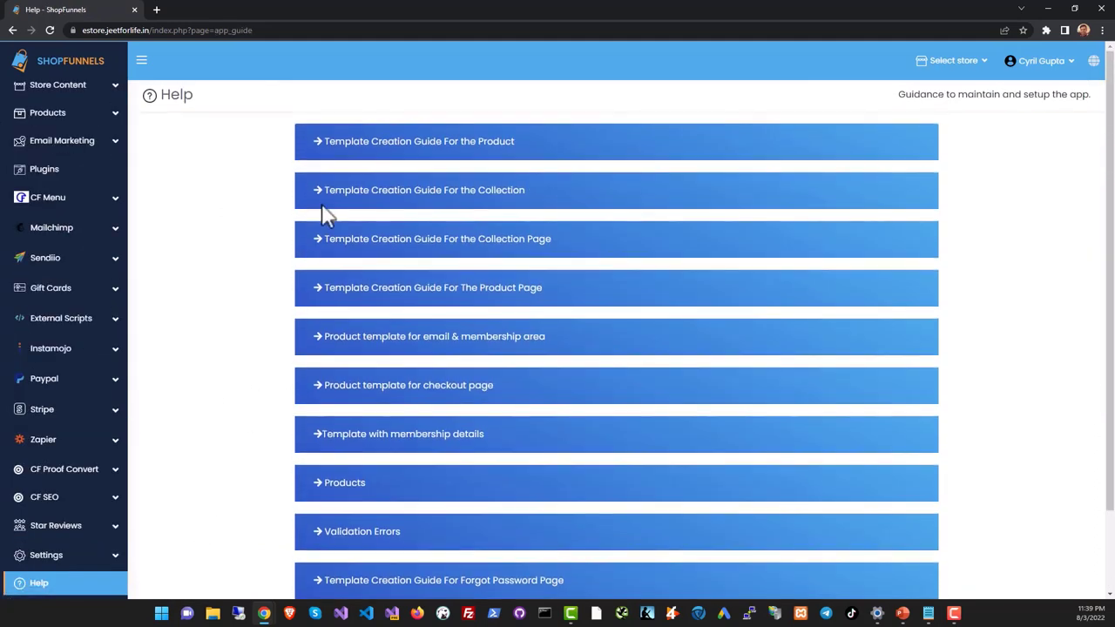
pyautogui.scroll(-1, 313, 211)
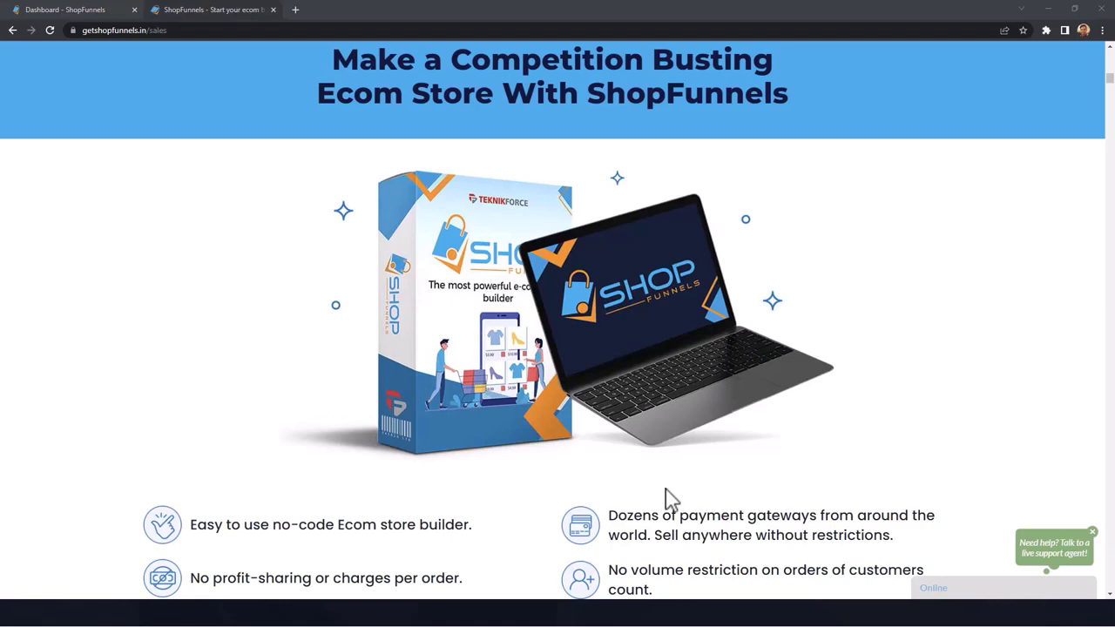
# Scroll the sales page past the features and Commercial Use License offer to 'No Need To Pay $100s A Month'.
pyautogui.scroll(-2, 631, 449)
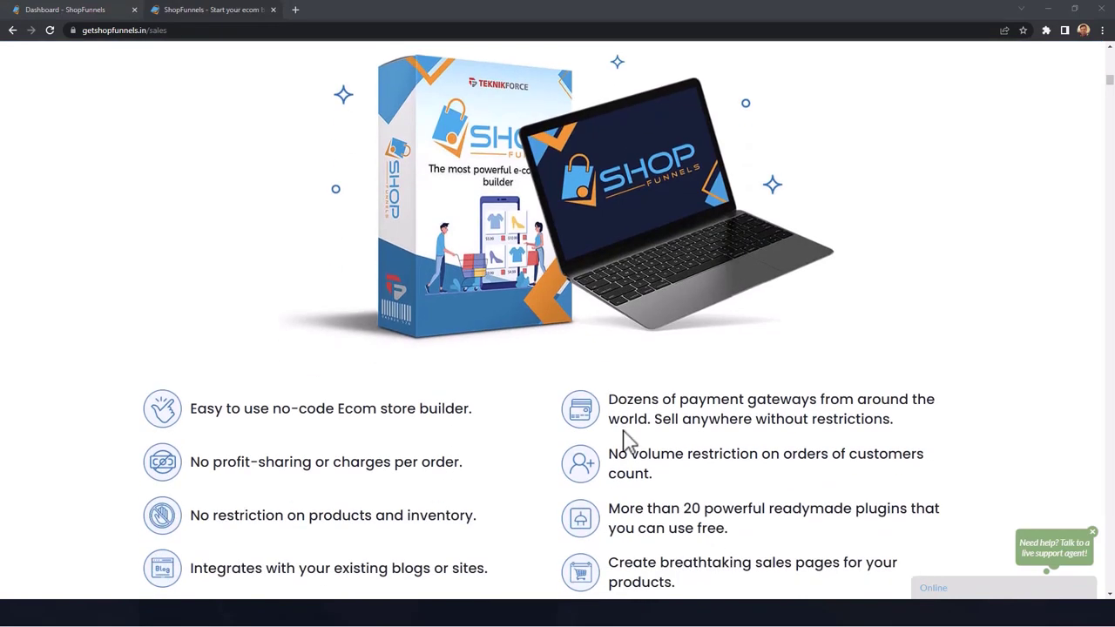
pyautogui.scroll(-1, 628, 440)
pyautogui.scroll(-1, 629, 440)
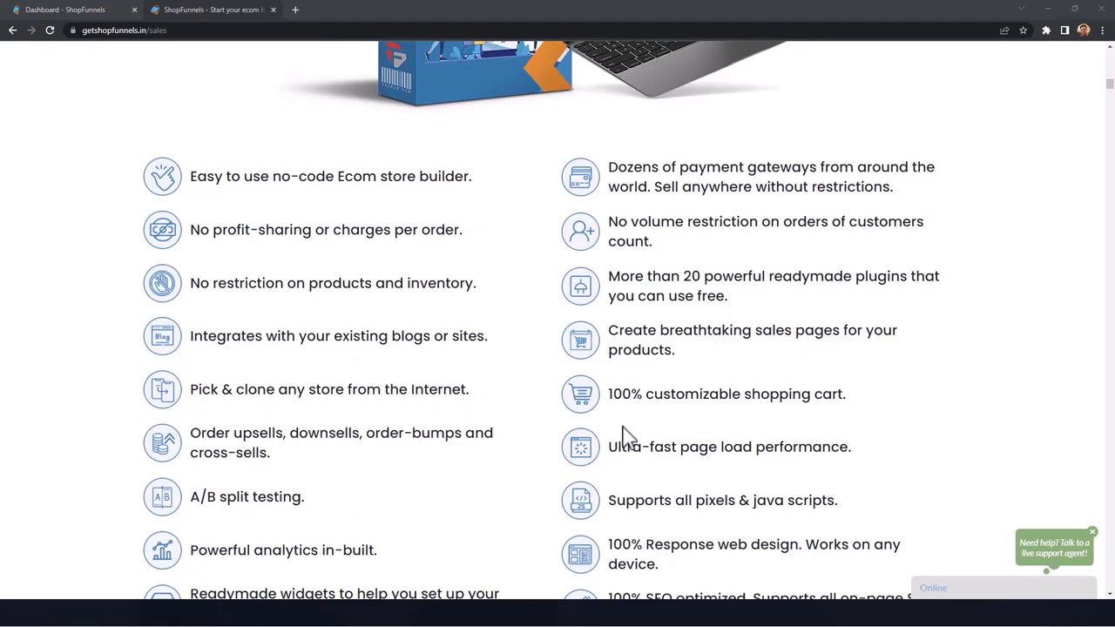
pyautogui.scroll(-1, 625, 435)
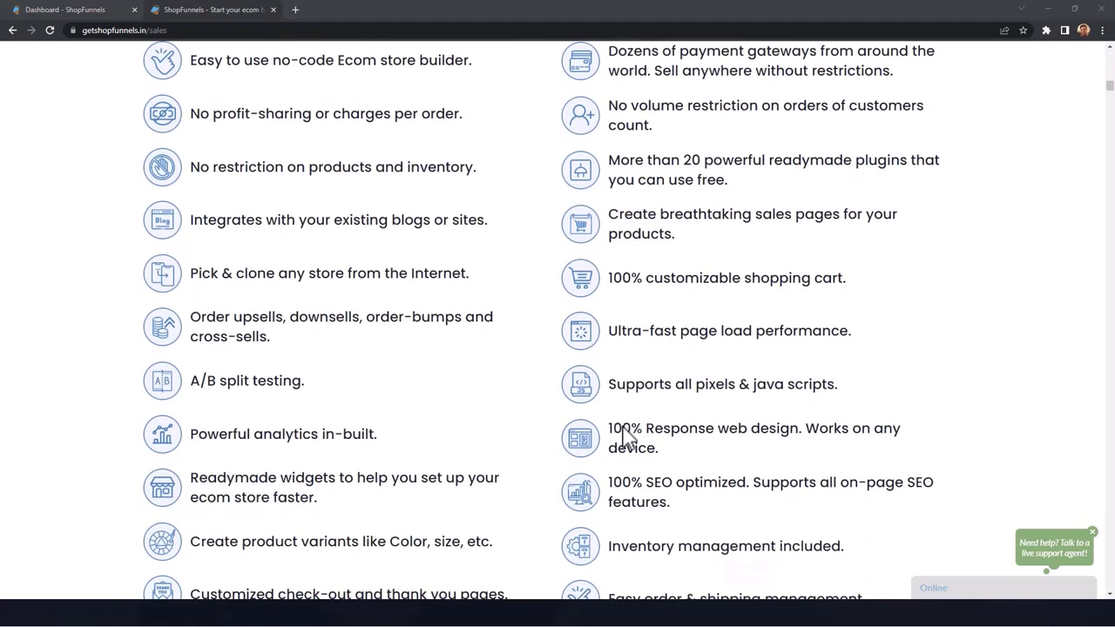
pyautogui.scroll(-1, 627, 437)
pyautogui.scroll(-1, 625, 436)
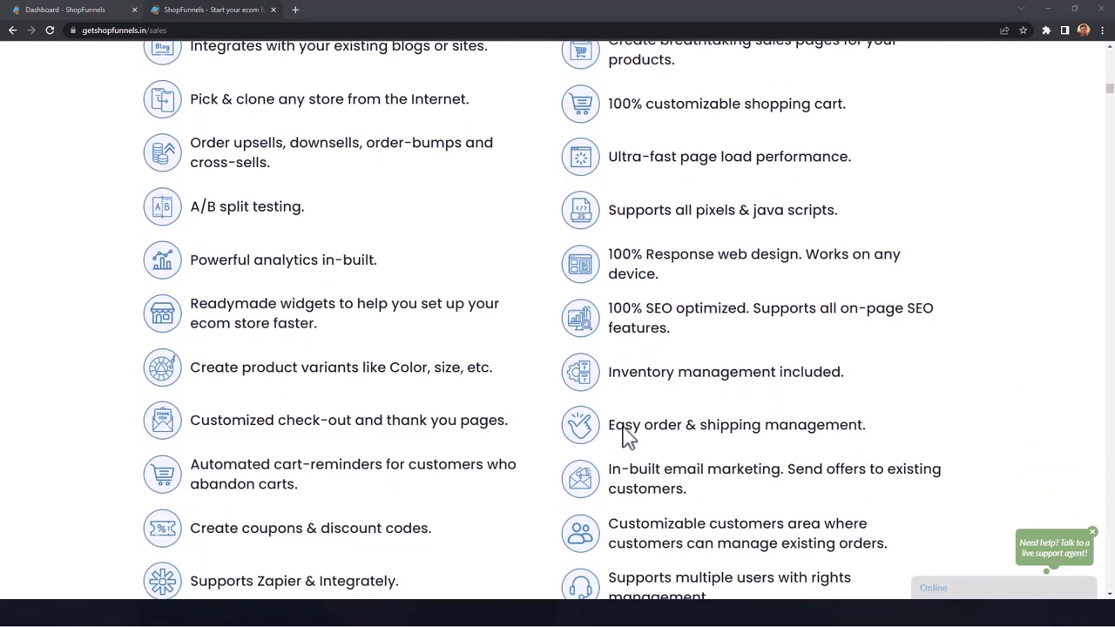
pyautogui.scroll(-1, 627, 428)
pyautogui.scroll(-1, 627, 427)
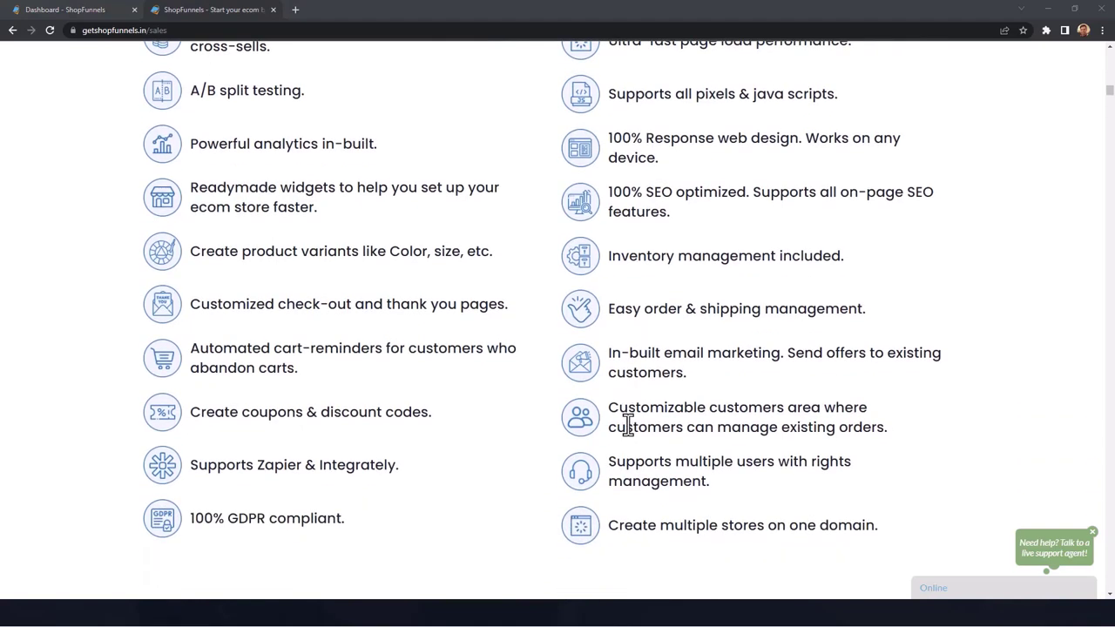
pyautogui.scroll(-1, 628, 425)
pyautogui.scroll(-1, 628, 425)
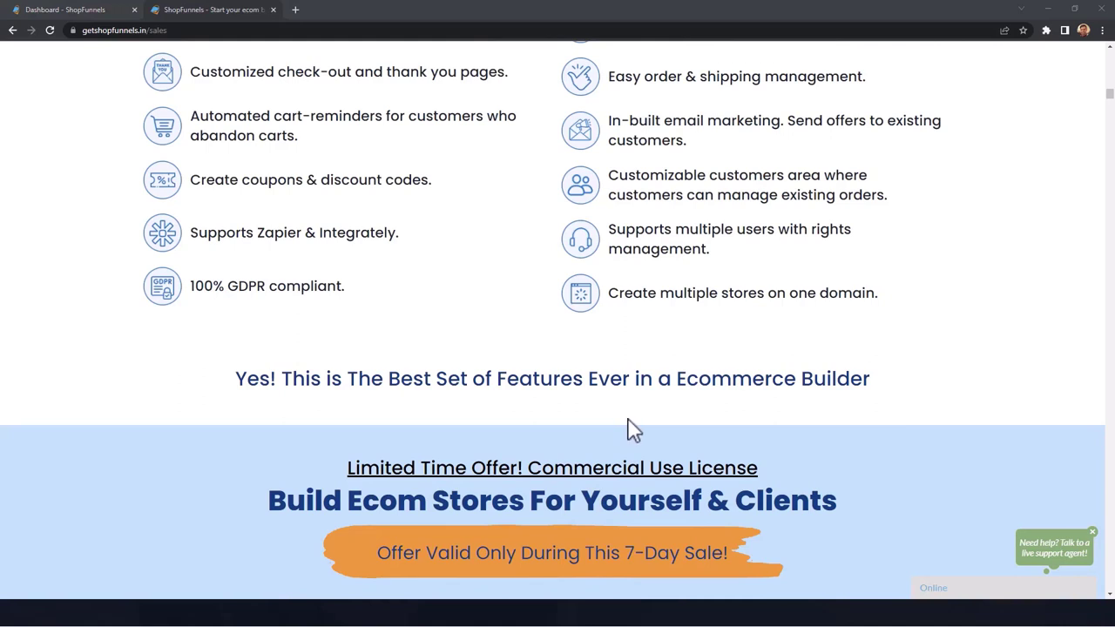
pyautogui.scroll(-1, 629, 424)
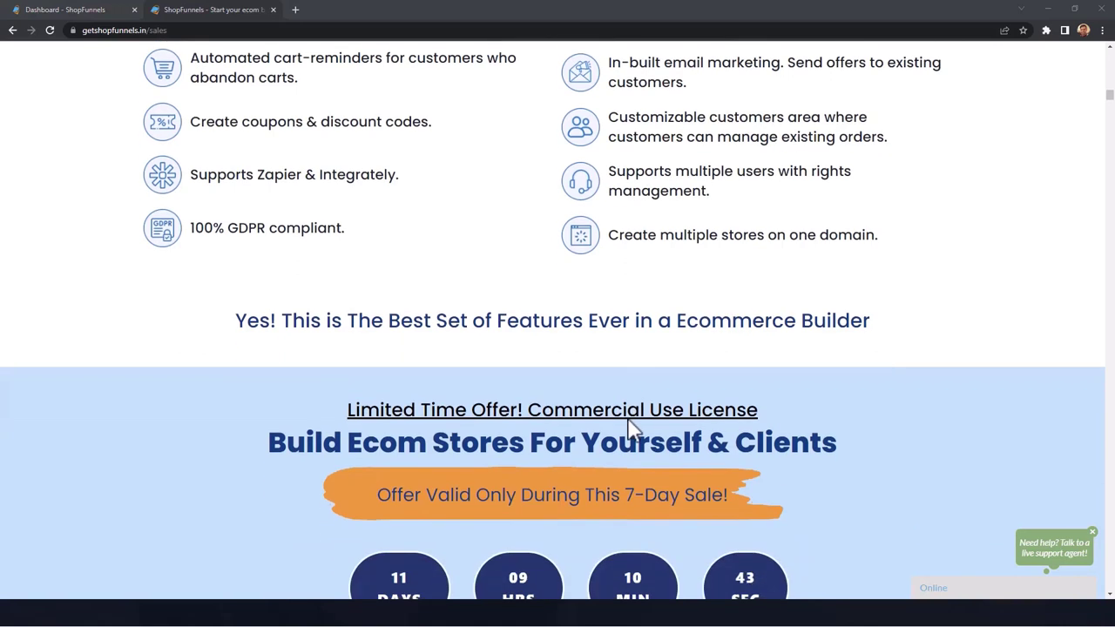
pyautogui.scroll(-1, 629, 426)
pyautogui.scroll(-1, 628, 426)
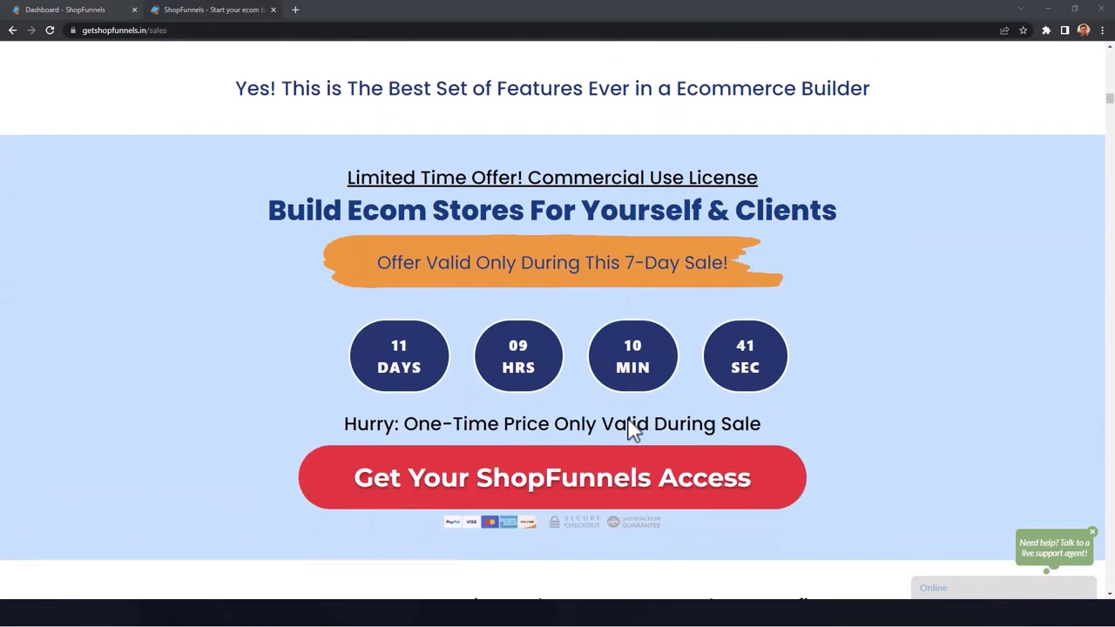
pyautogui.scroll(-3, 628, 426)
pyautogui.scroll(-1, 628, 422)
pyautogui.scroll(-1, 629, 420)
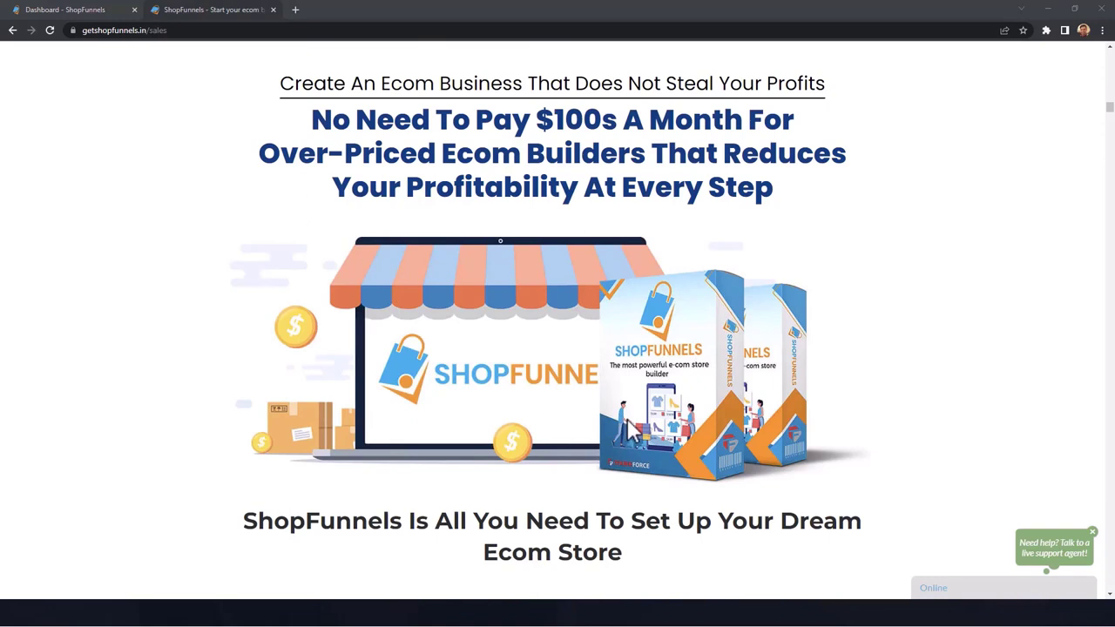
pyautogui.scroll(-1, 627, 427)
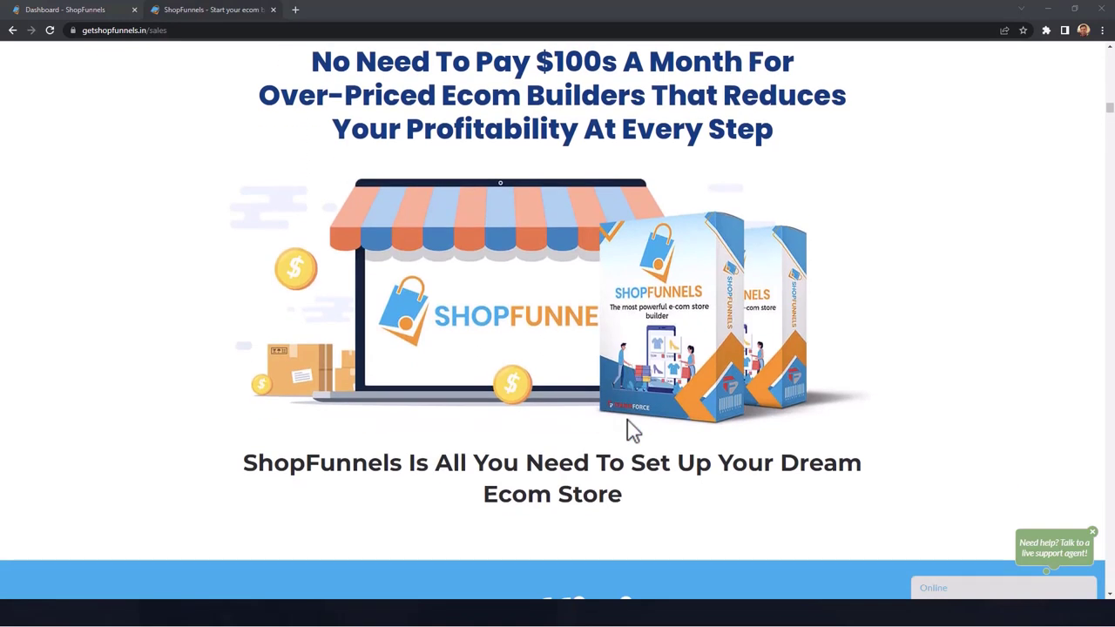